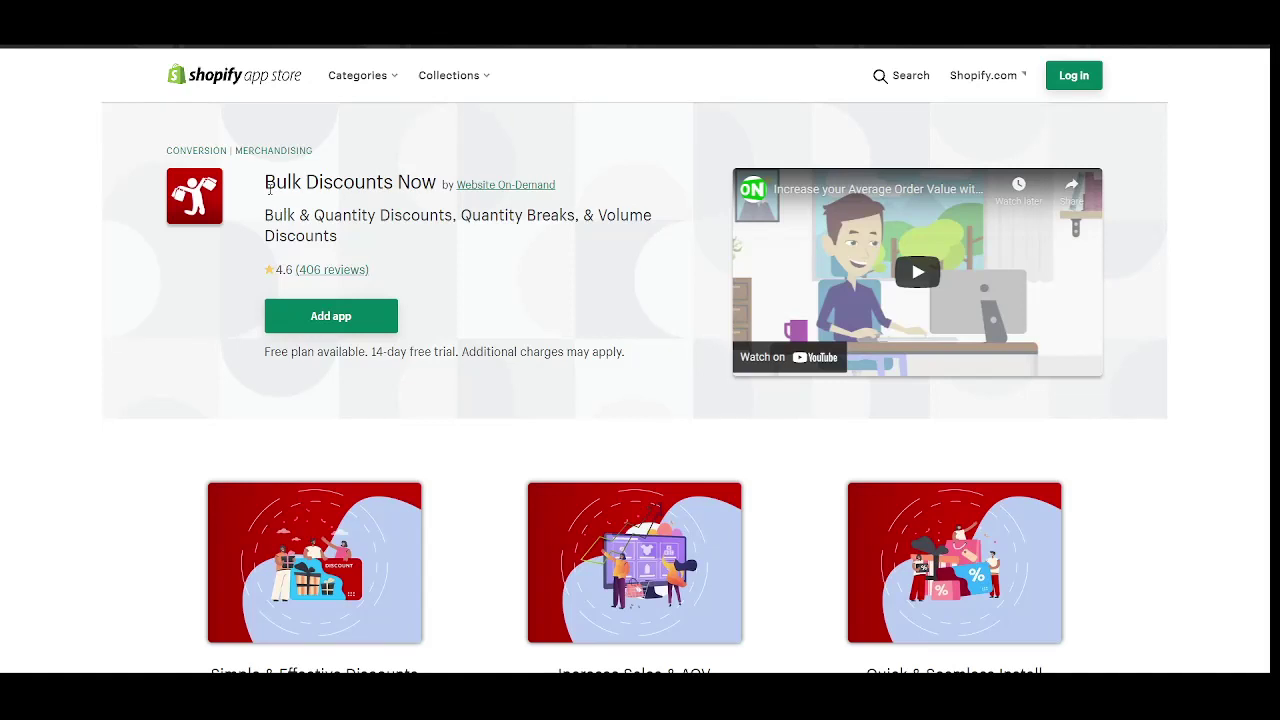
Review the Bulk Discounts Now listing's title, tagline, feature highlights and media gallery.
drag(268, 185, 434, 185)
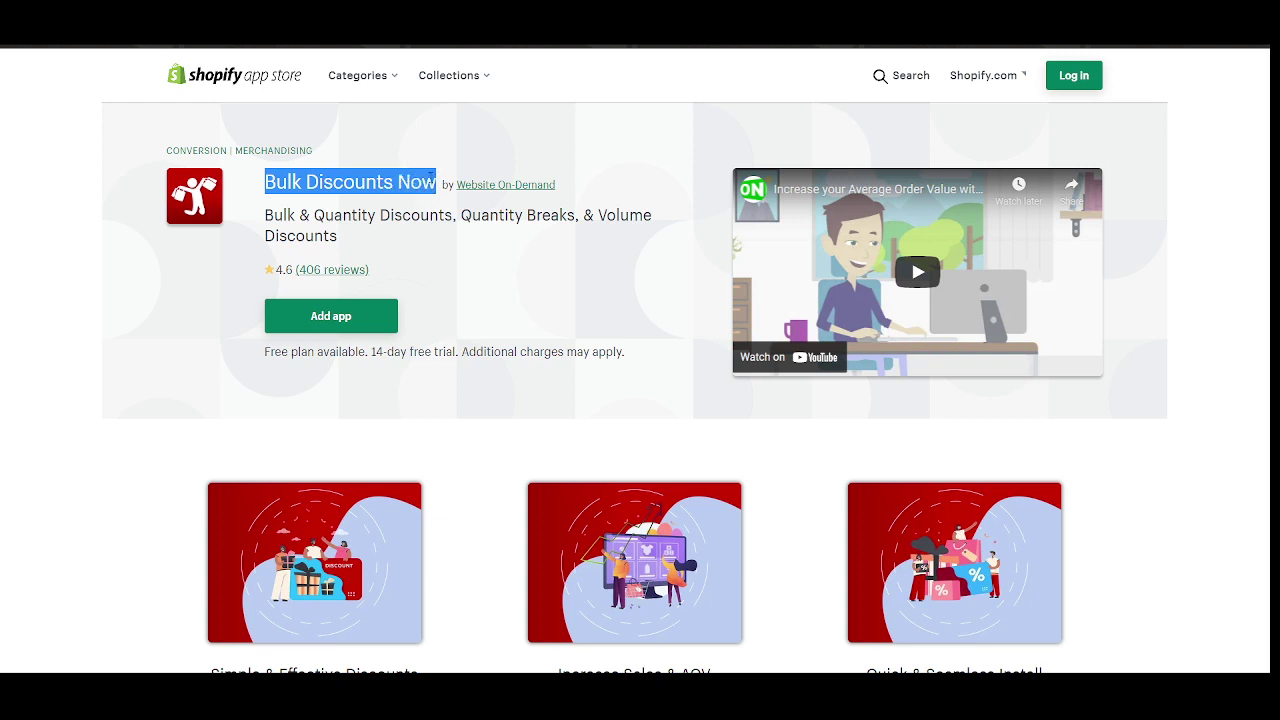
click(441, 217)
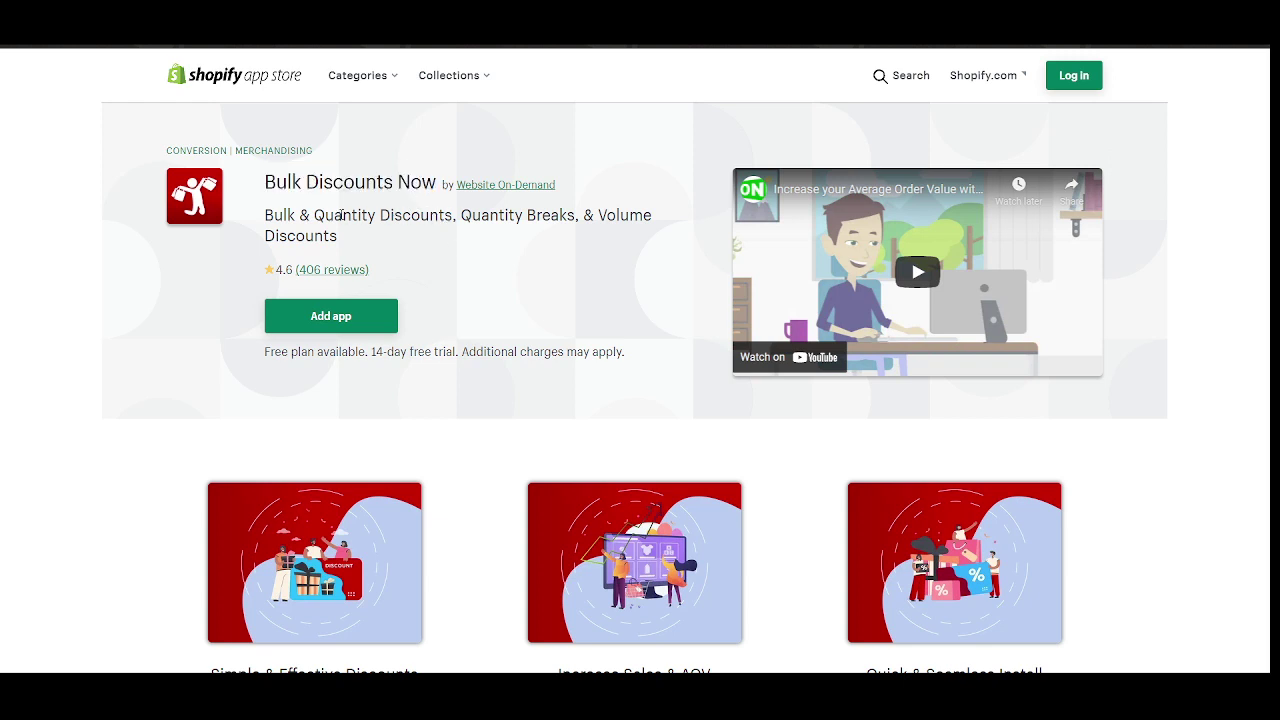
drag(314, 215, 559, 215)
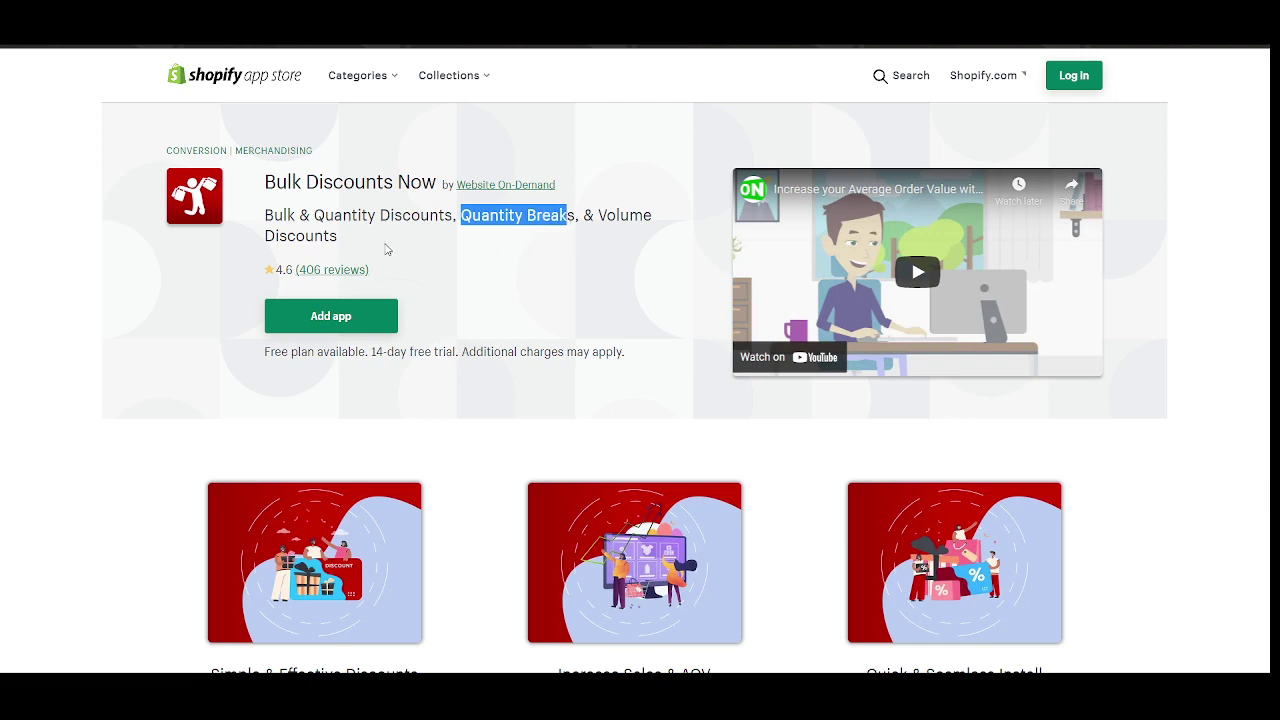
mouse_move(338, 236)
mouse_down()
mouse_move(314, 236)
mouse_move(337, 236)
mouse_up()
scroll(337, 228, down, 1)
scroll(340, 229, down, 2)
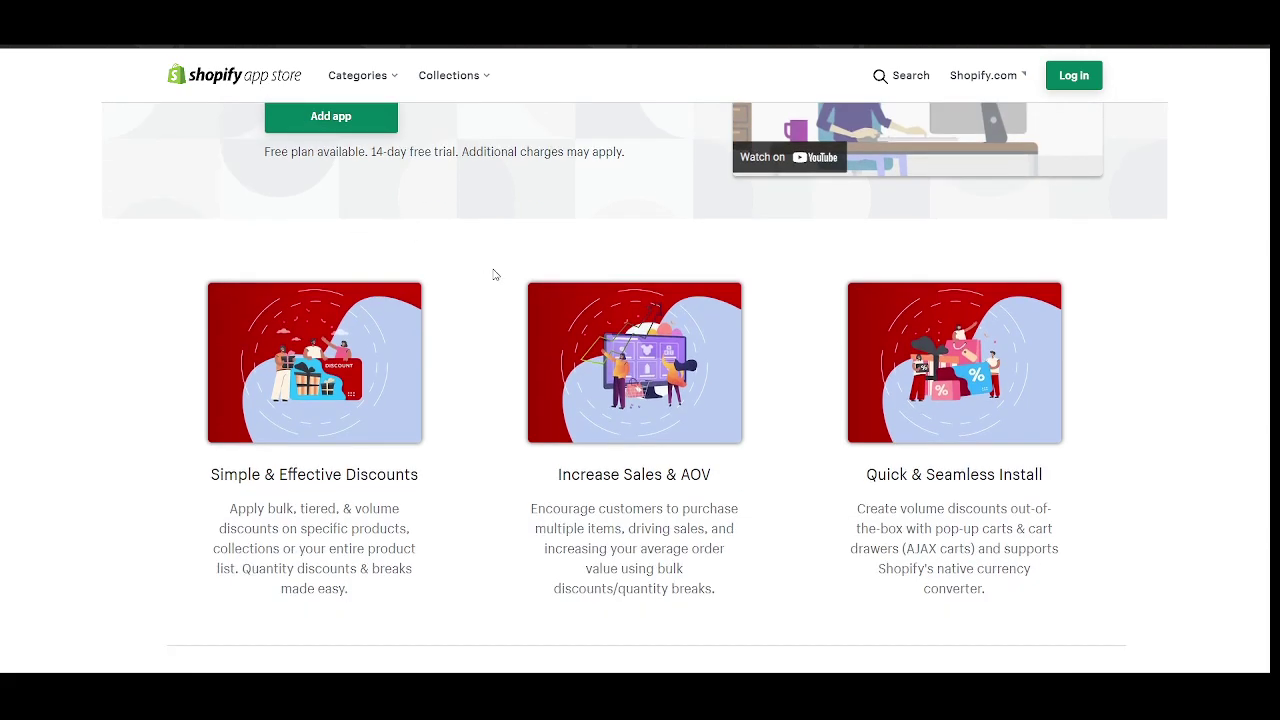
scroll(493, 274, down, 1)
drag(580, 323, 634, 375)
click(640, 357)
click(550, 357)
scroll(508, 350, down, 1)
scroll(508, 350, down, 5)
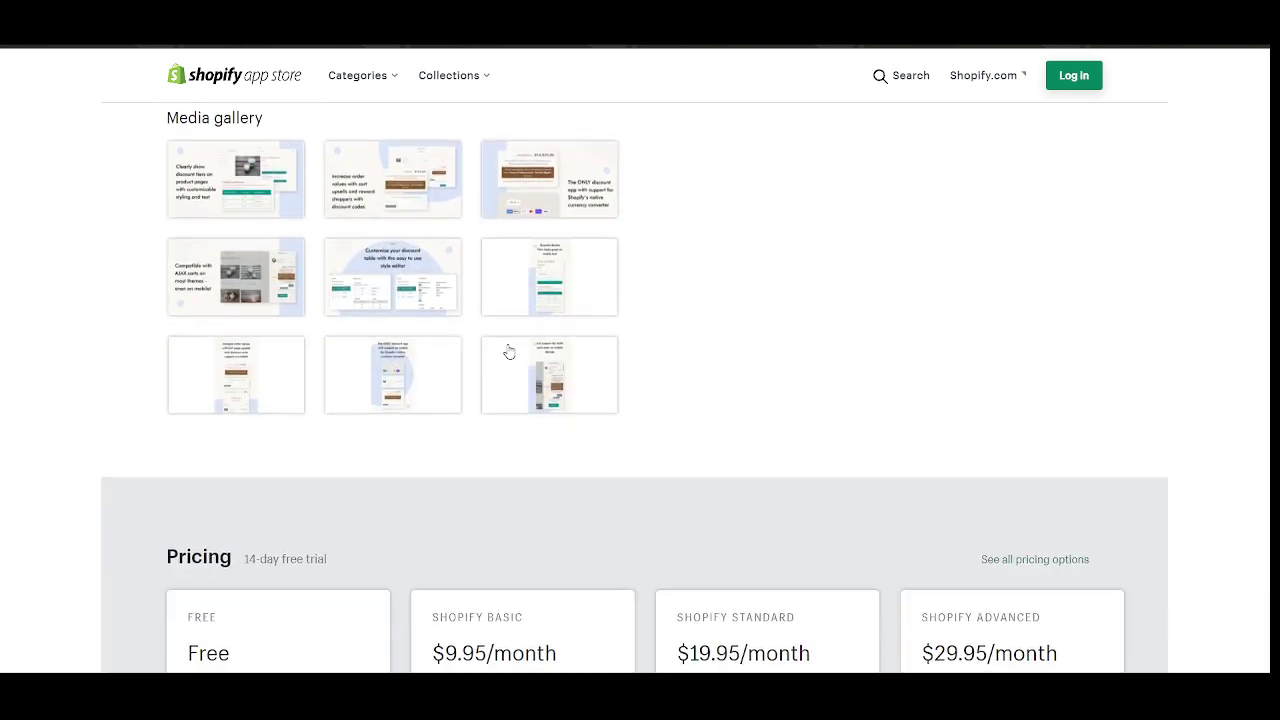
Examine the Free plan's price, included discount offer and product limit in the listing's pricing section.
scroll(510, 351, down, 2)
scroll(434, 346, down, 1)
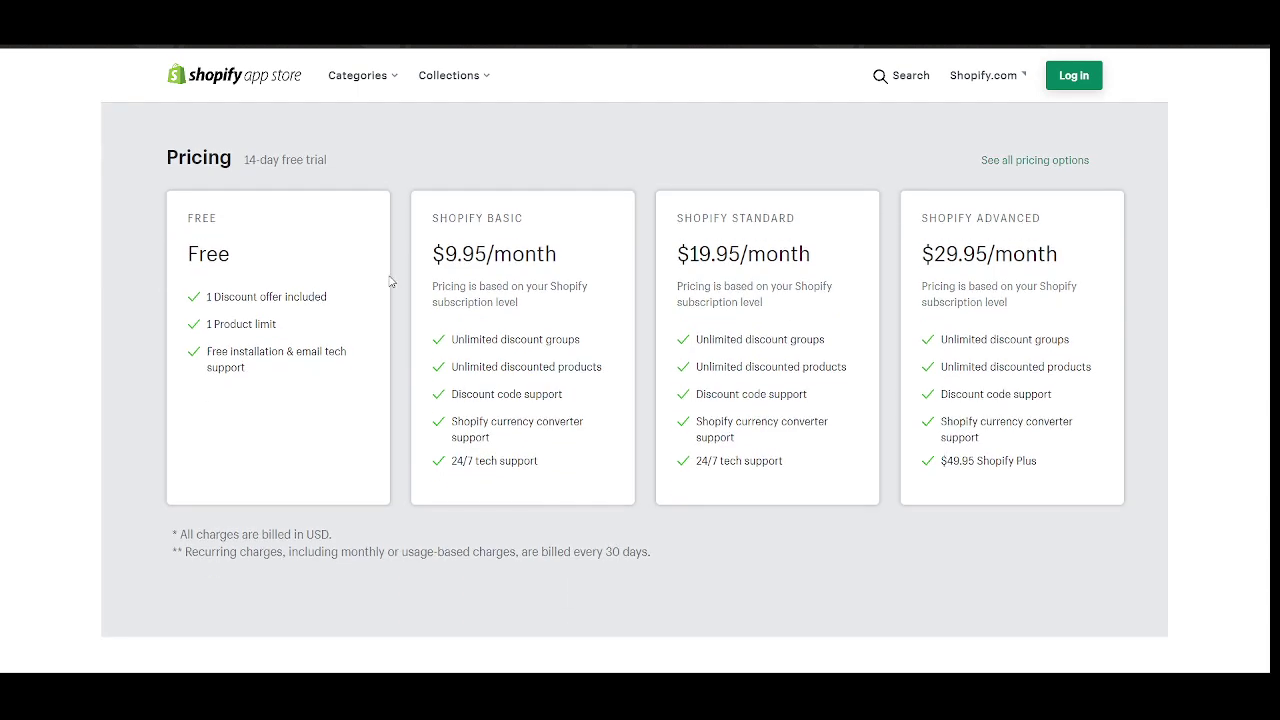
scroll(391, 282, up, 1)
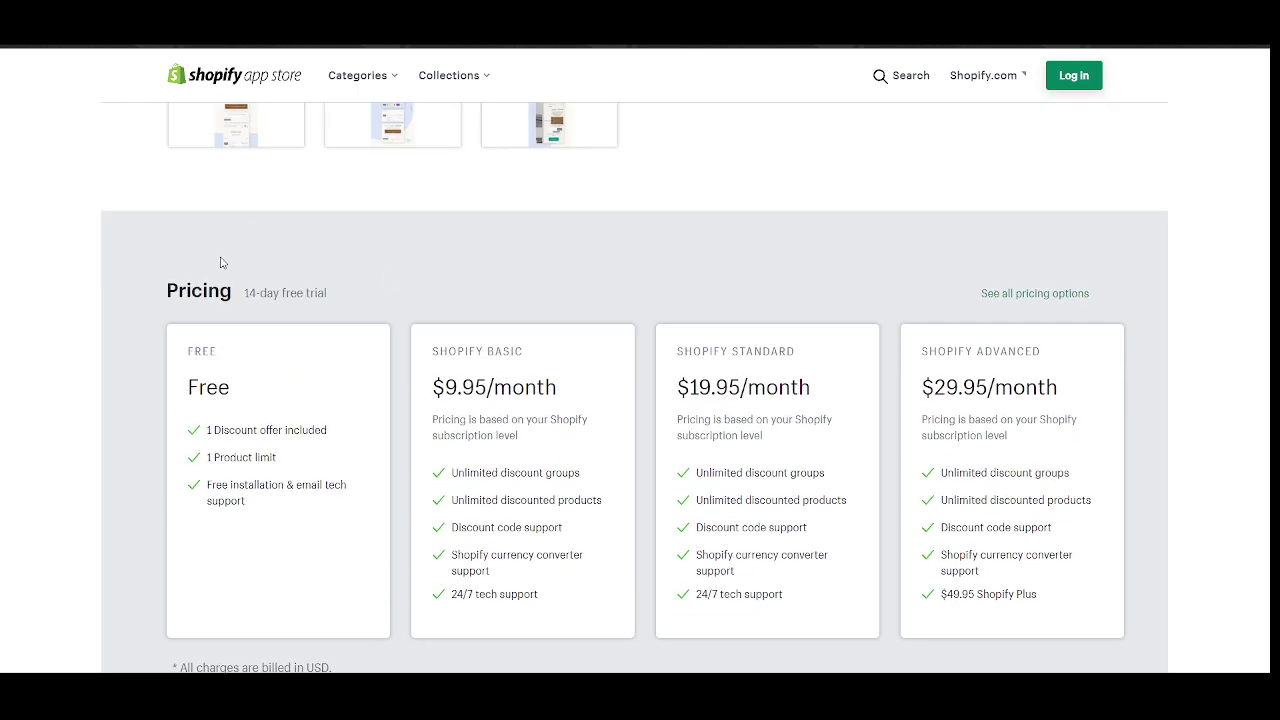
scroll(225, 262, down, 1)
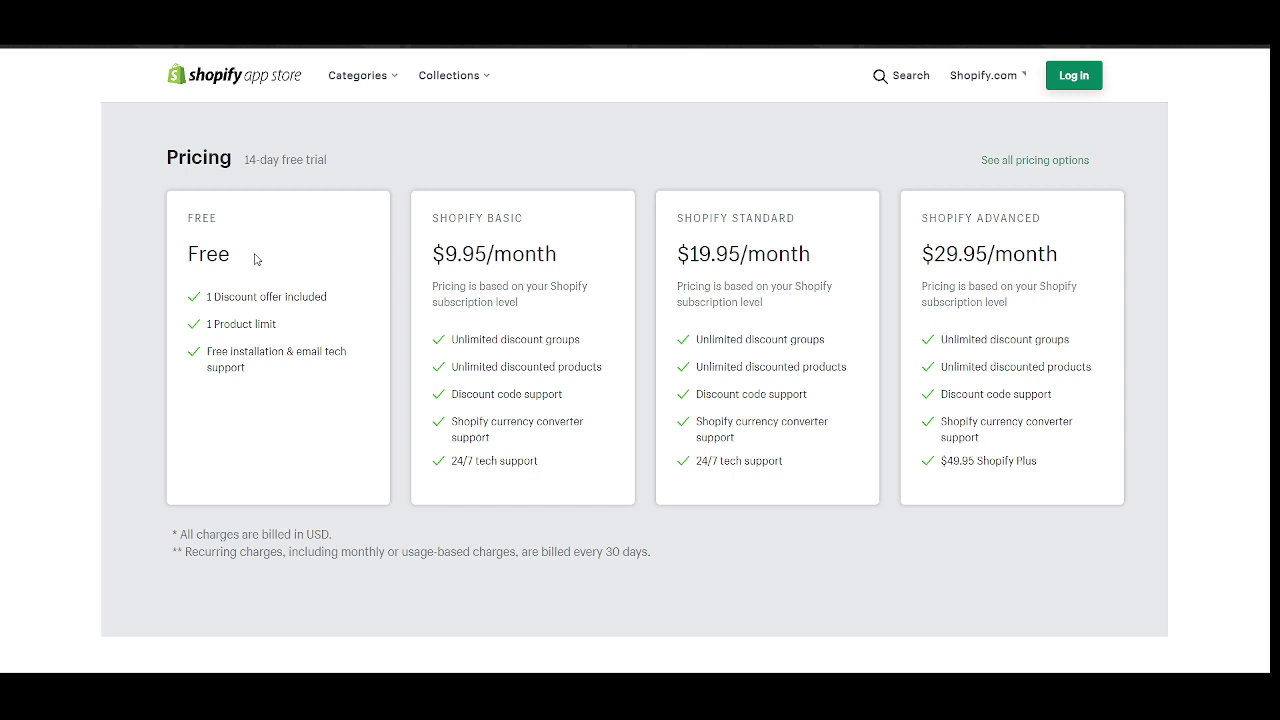
scroll(255, 259, up, 1)
drag(257, 331, 198, 394)
click(243, 329)
click(240, 329)
double_click(220, 326)
click(333, 372)
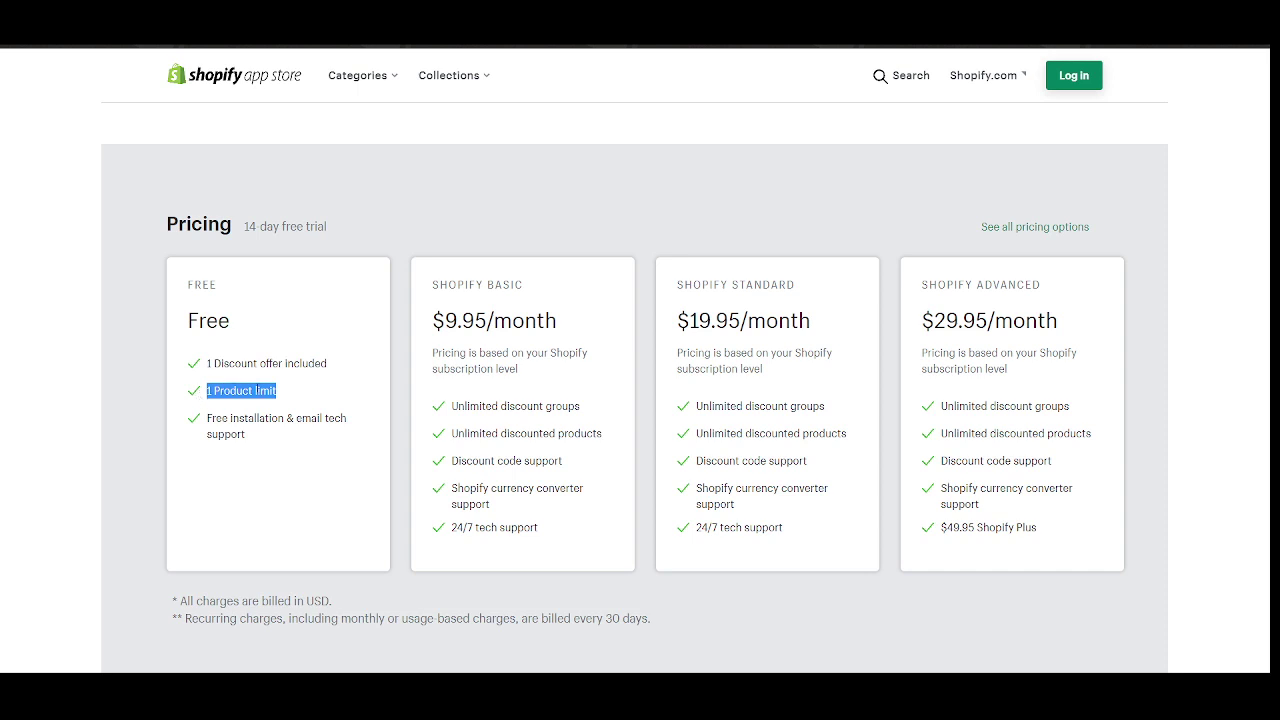
click(264, 391)
drag(236, 322, 265, 338)
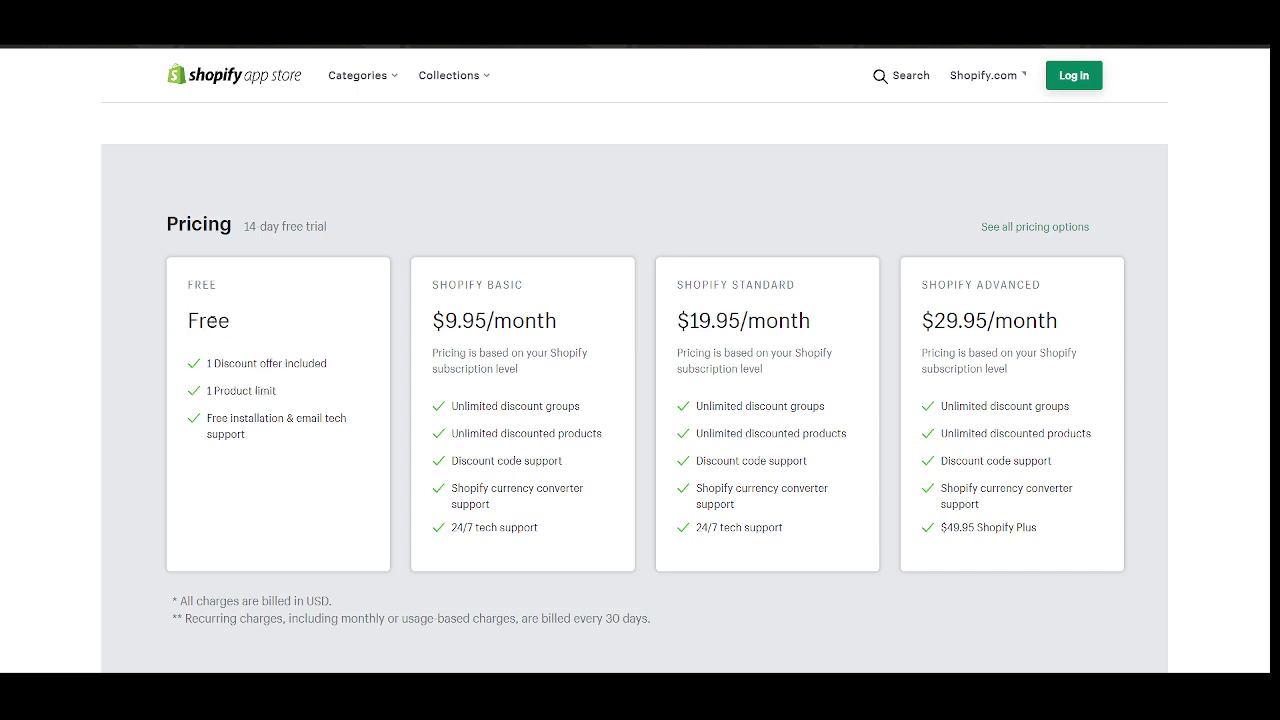
double_click(212, 320)
click(283, 352)
Read through the Shopify Basic plan's features, including discount groups, discounted products and discount code support.
drag(451, 413, 613, 438)
click(537, 455)
drag(454, 462, 561, 461)
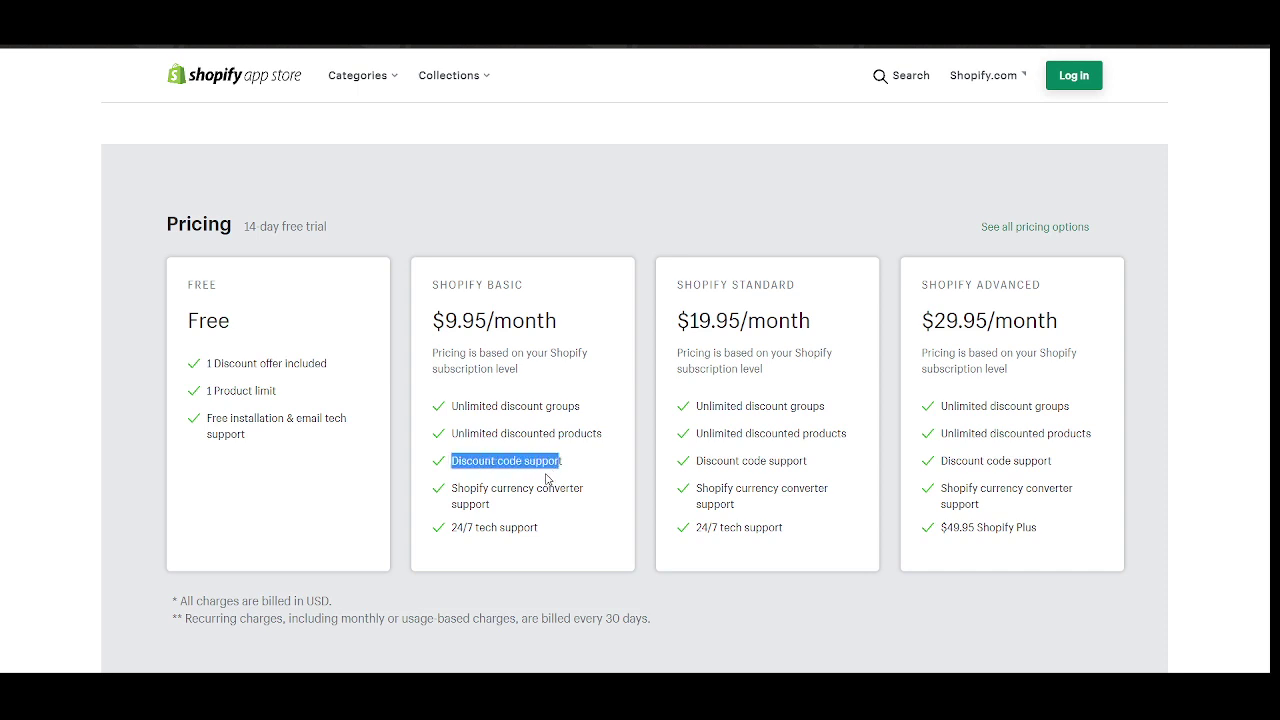
double_click(535, 461)
drag(489, 504, 460, 491)
click(521, 512)
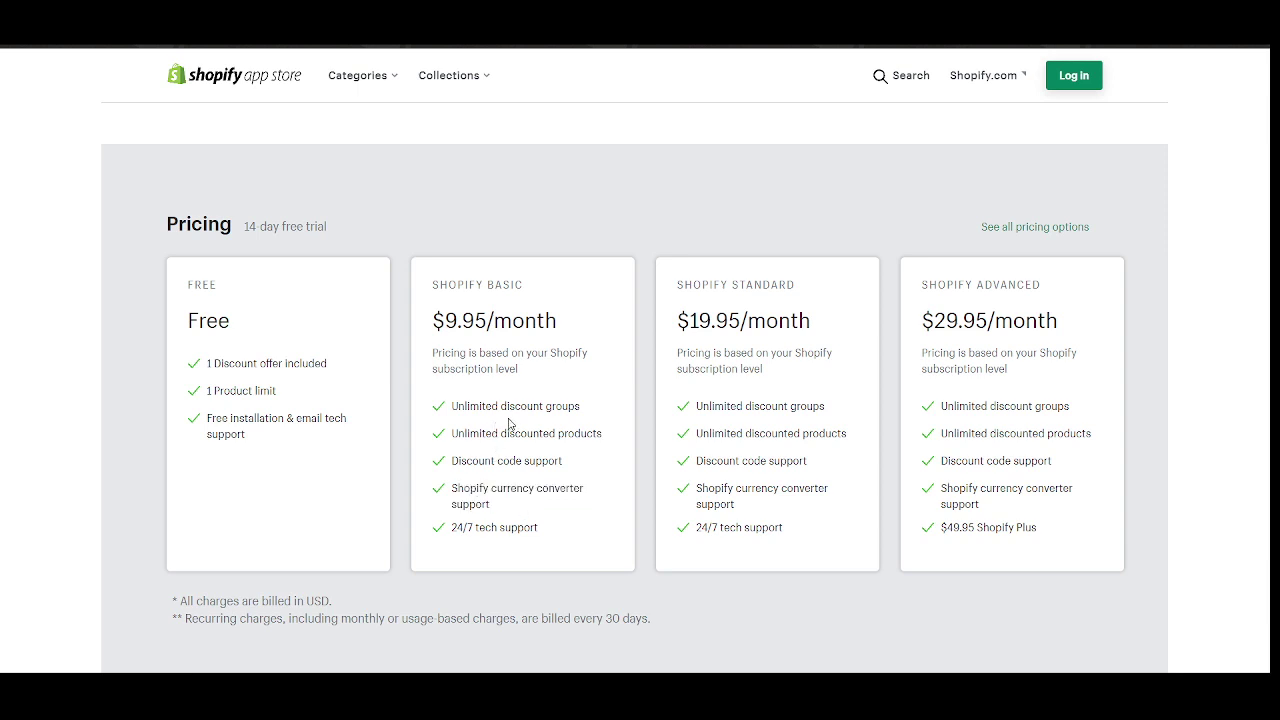
drag(455, 406, 590, 409)
click(568, 471)
drag(459, 404, 590, 408)
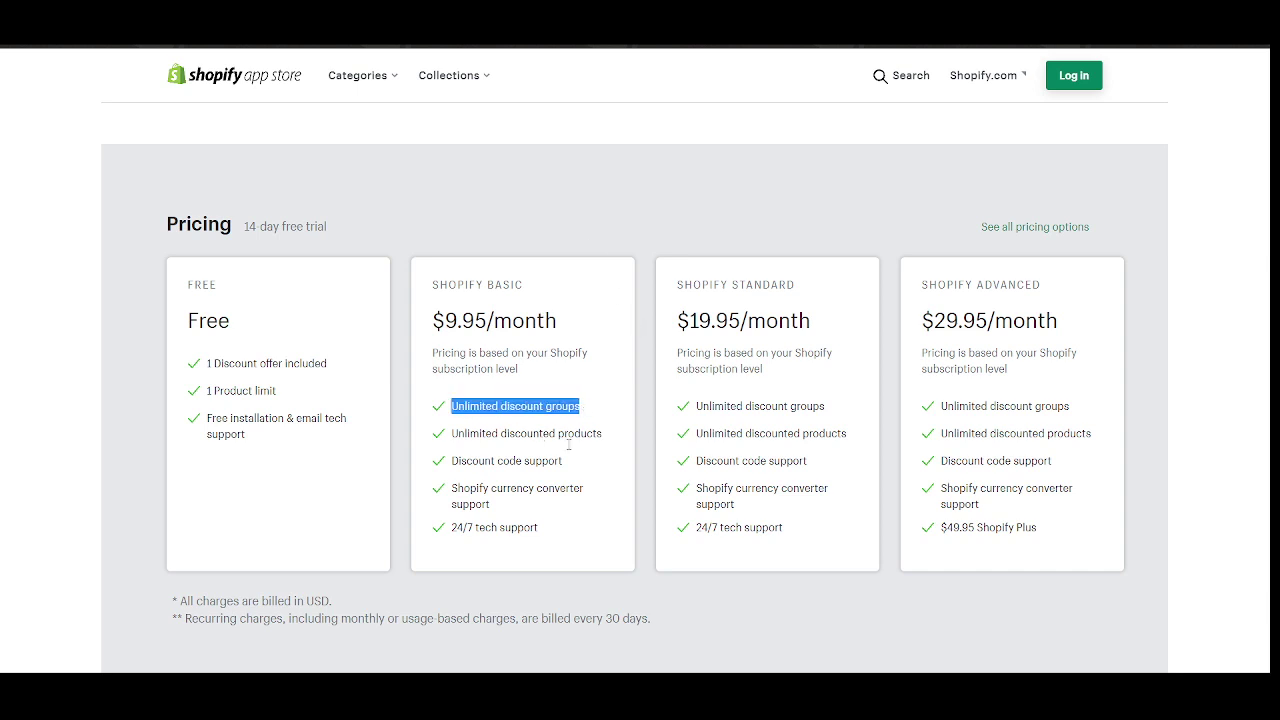
drag(478, 433, 586, 489)
Compare the features, subscription notes and monthly prices of the Shopify Basic, Standard and Advanced plans.
double_click(735, 460)
drag(686, 408, 826, 490)
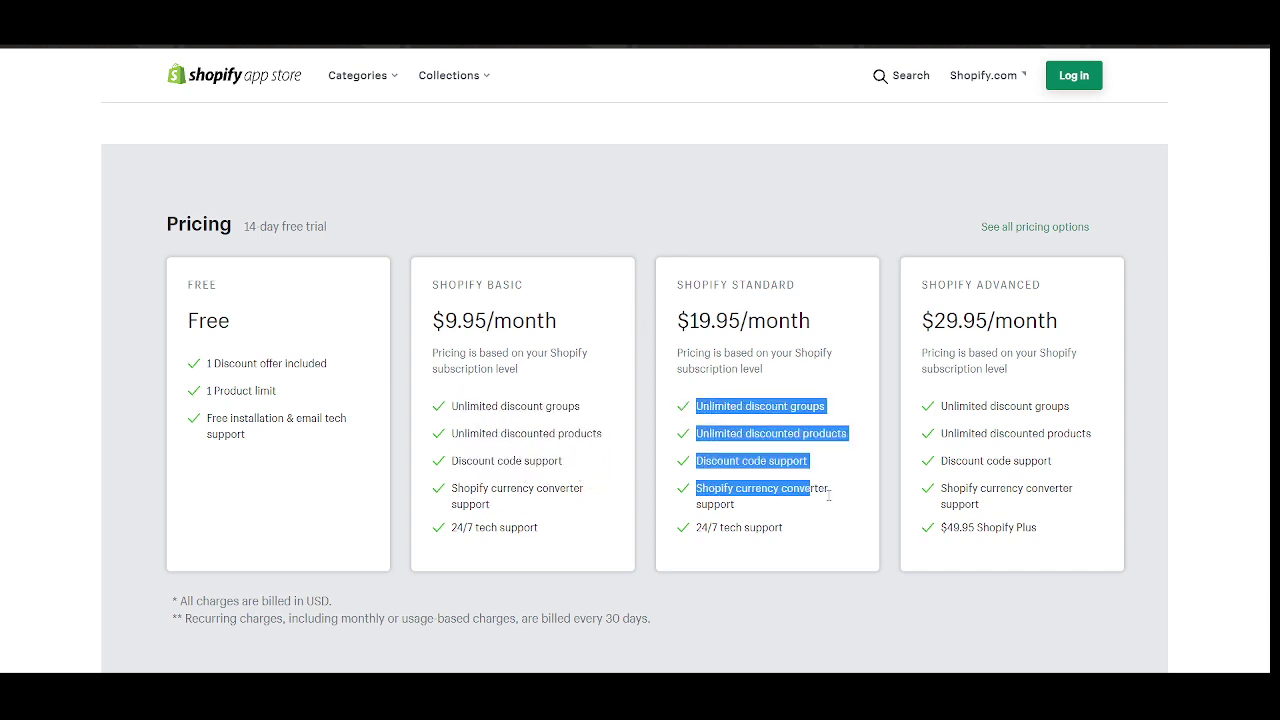
drag(1017, 505, 957, 406)
click(731, 428)
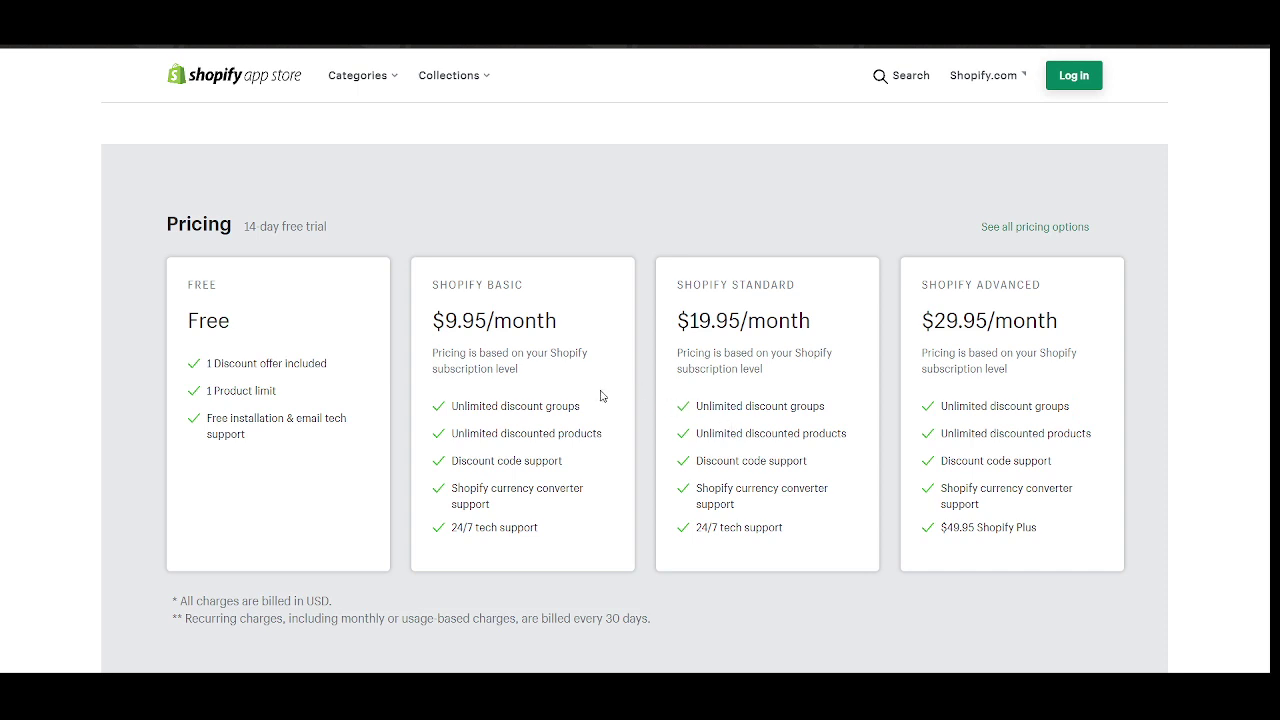
drag(518, 368, 548, 353)
click(523, 371)
drag(533, 284, 562, 323)
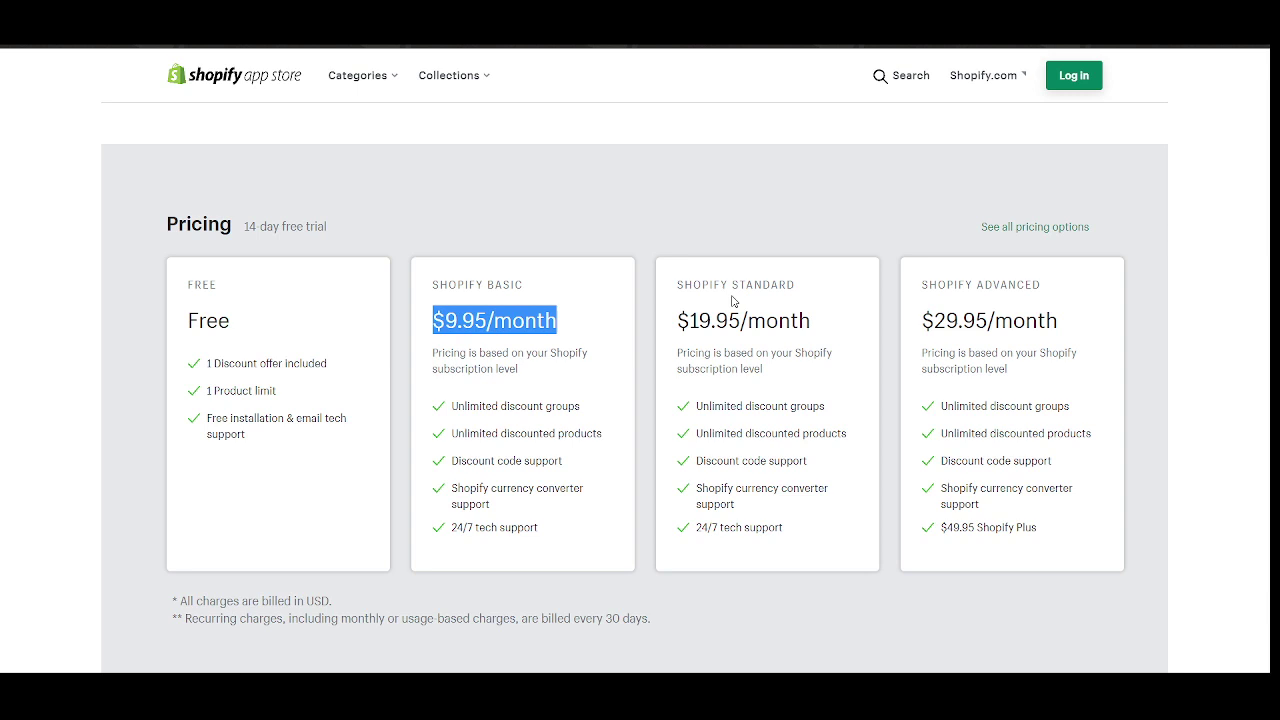
drag(682, 285, 672, 330)
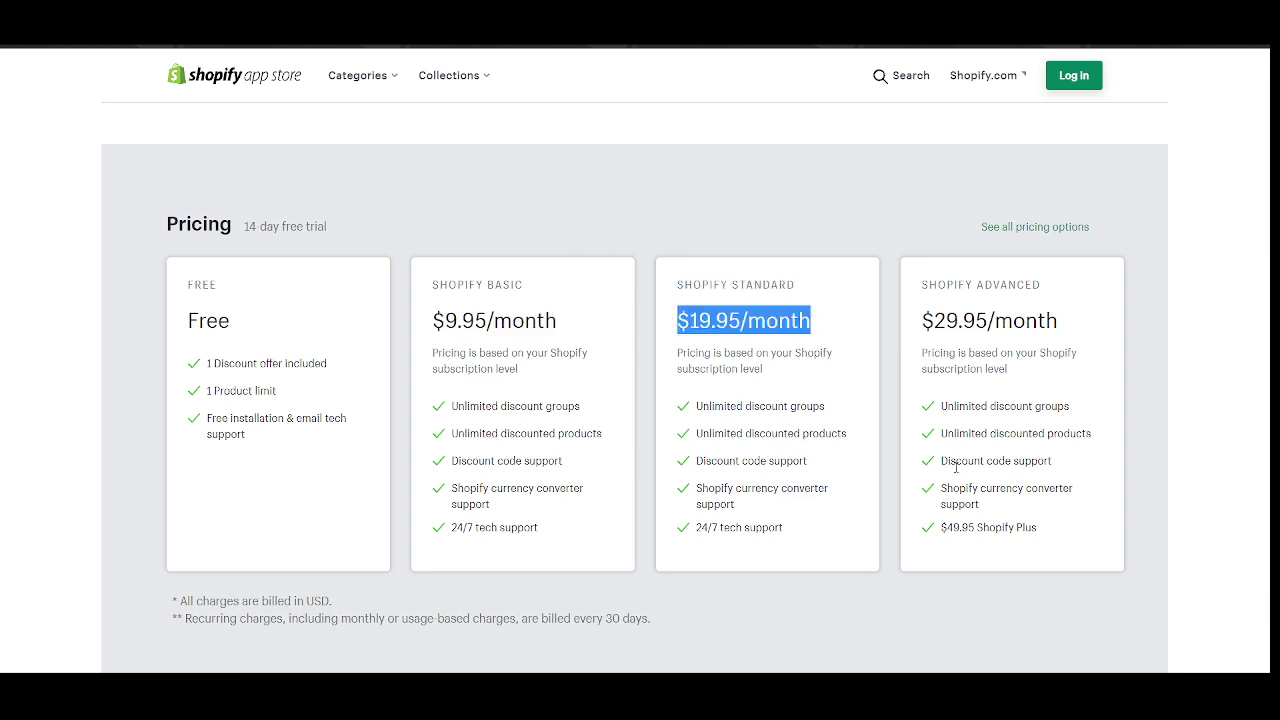
drag(819, 503, 686, 412)
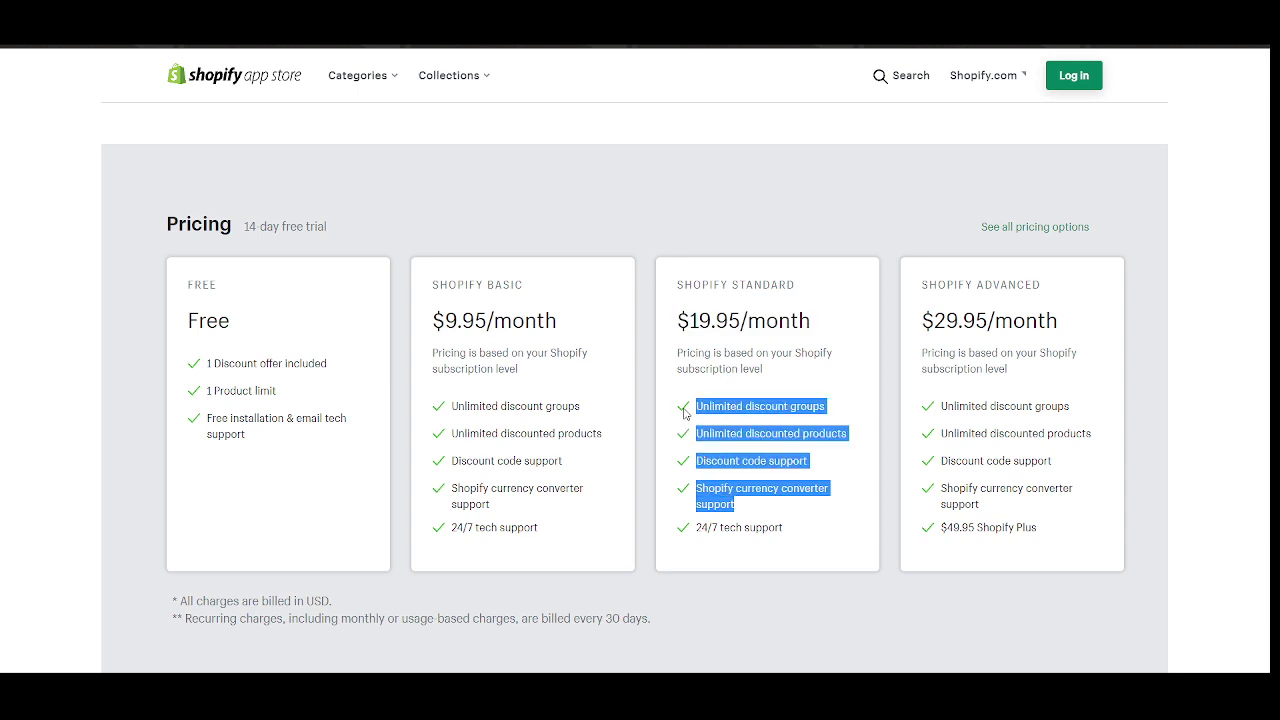
click(727, 387)
drag(775, 369, 686, 368)
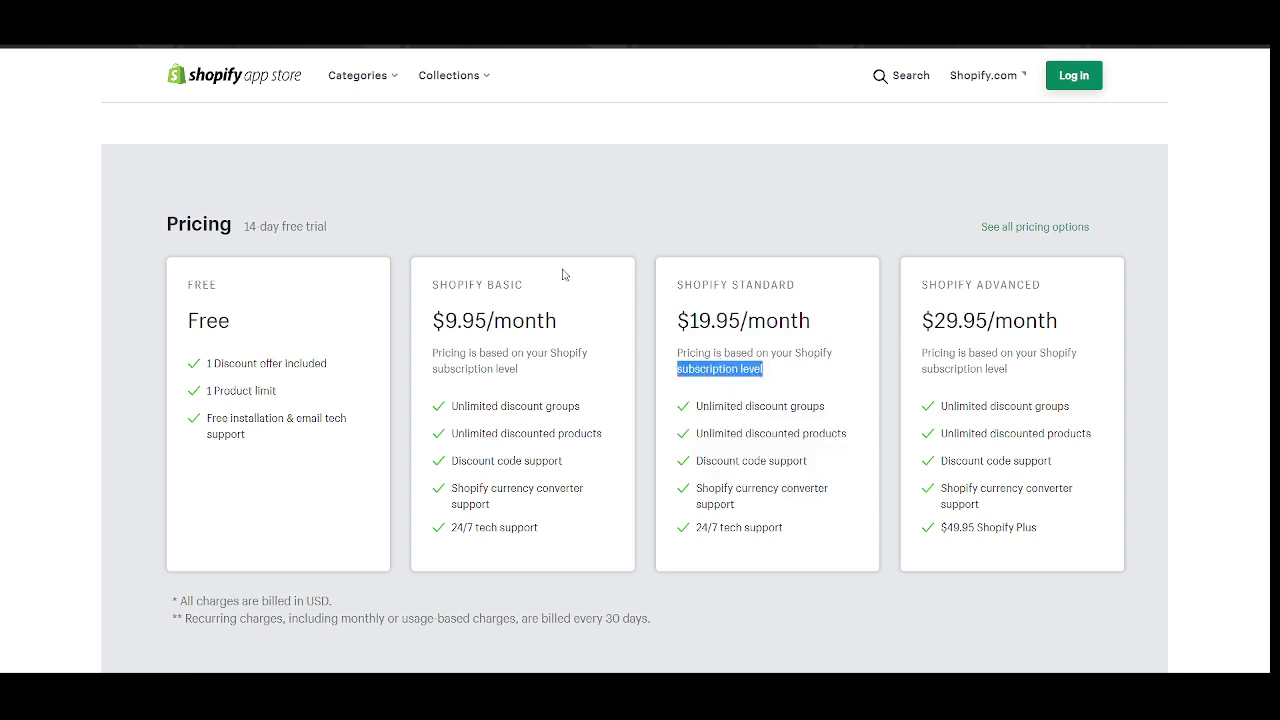
click(535, 287)
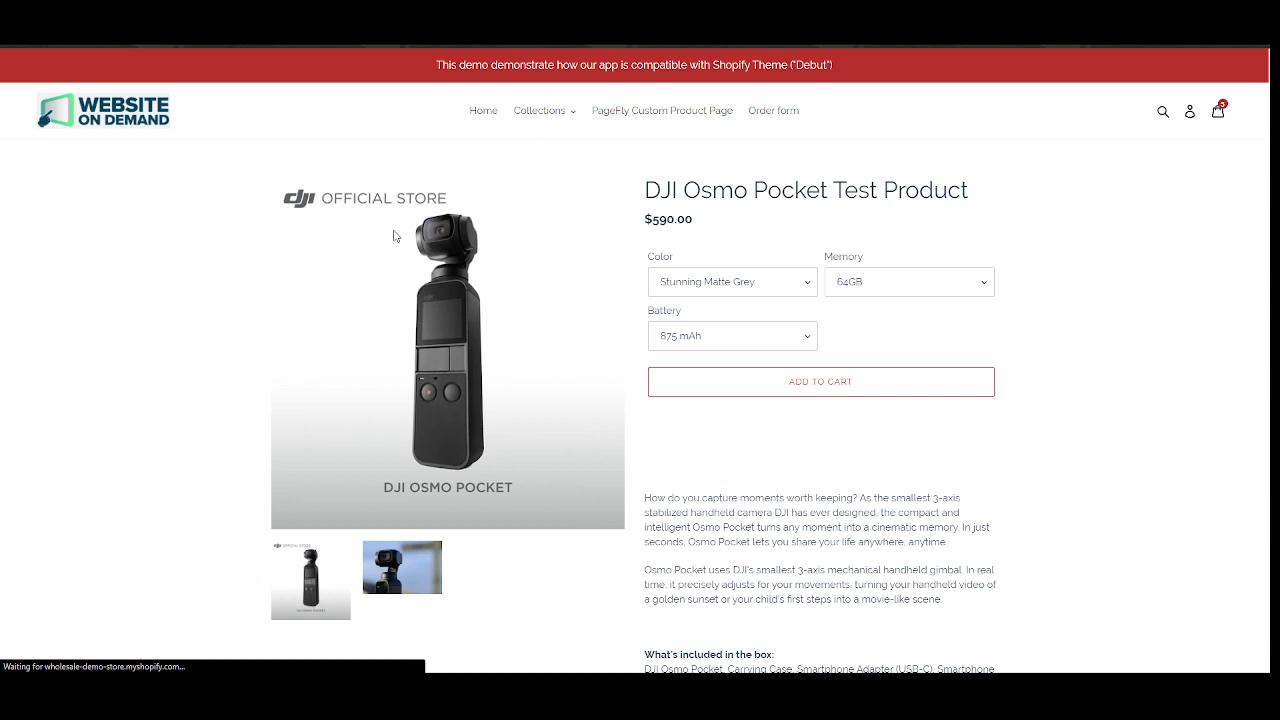
Examine the DJI Osmo Pocket Test Product page in the demo store, from its title to its description.
scroll(720, 282, down, 3)
scroll(890, 290, up, 3)
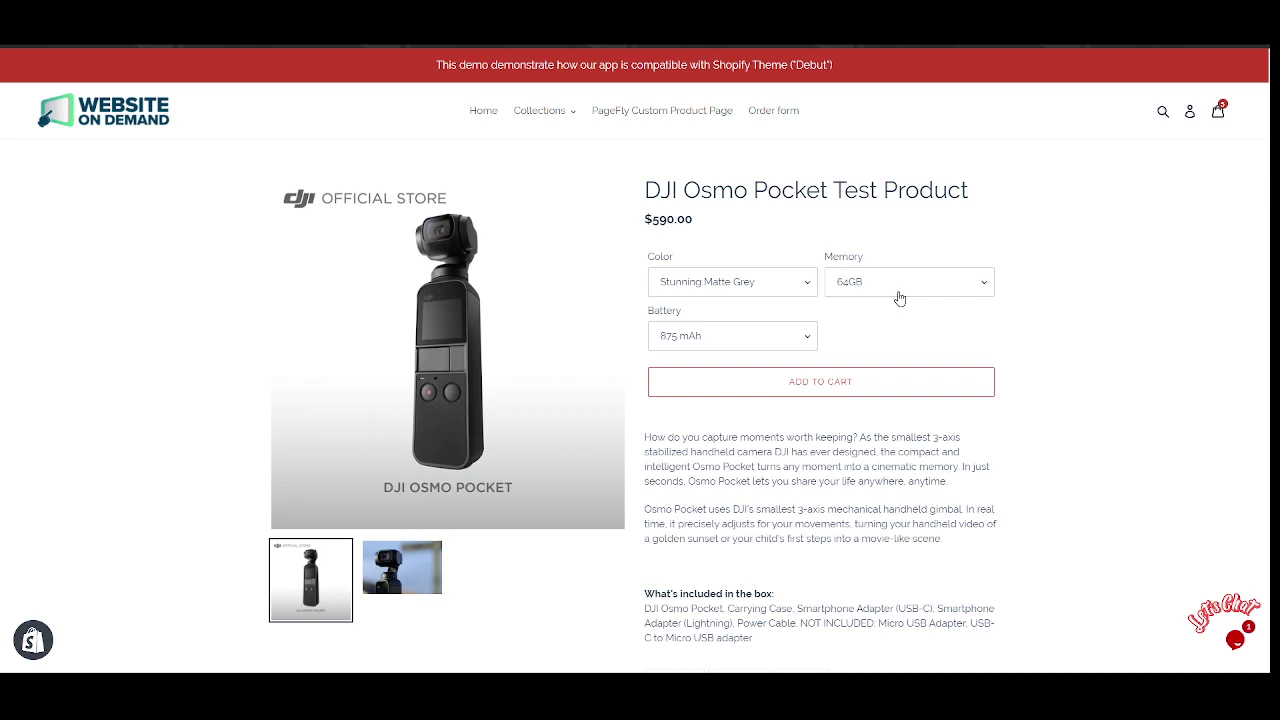
scroll(900, 296, down, 1)
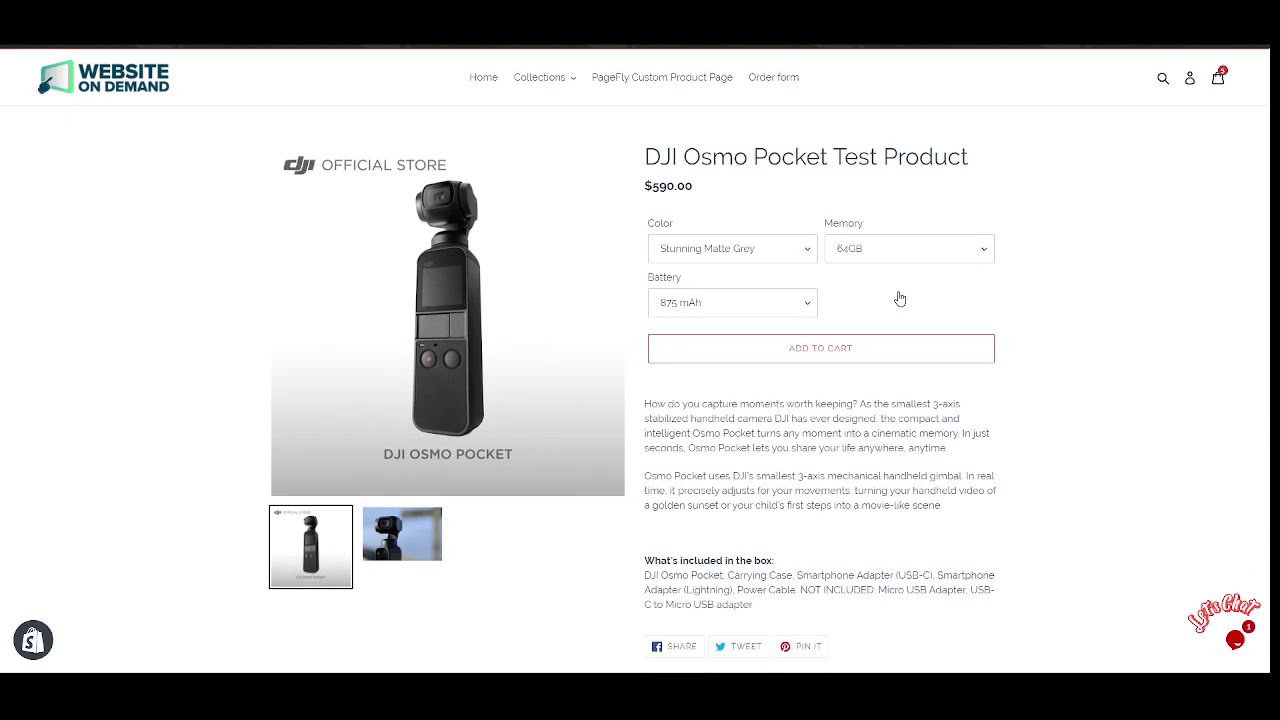
scroll(700, 210, up, 1)
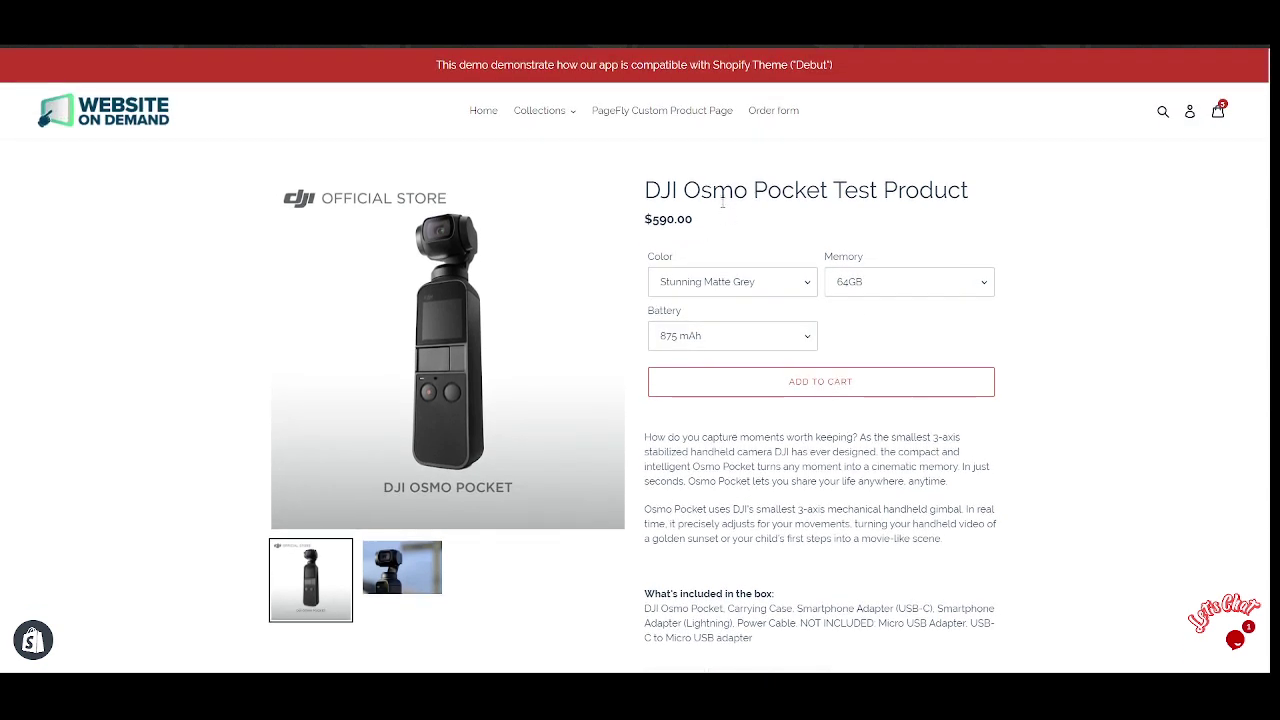
drag(651, 190, 980, 204)
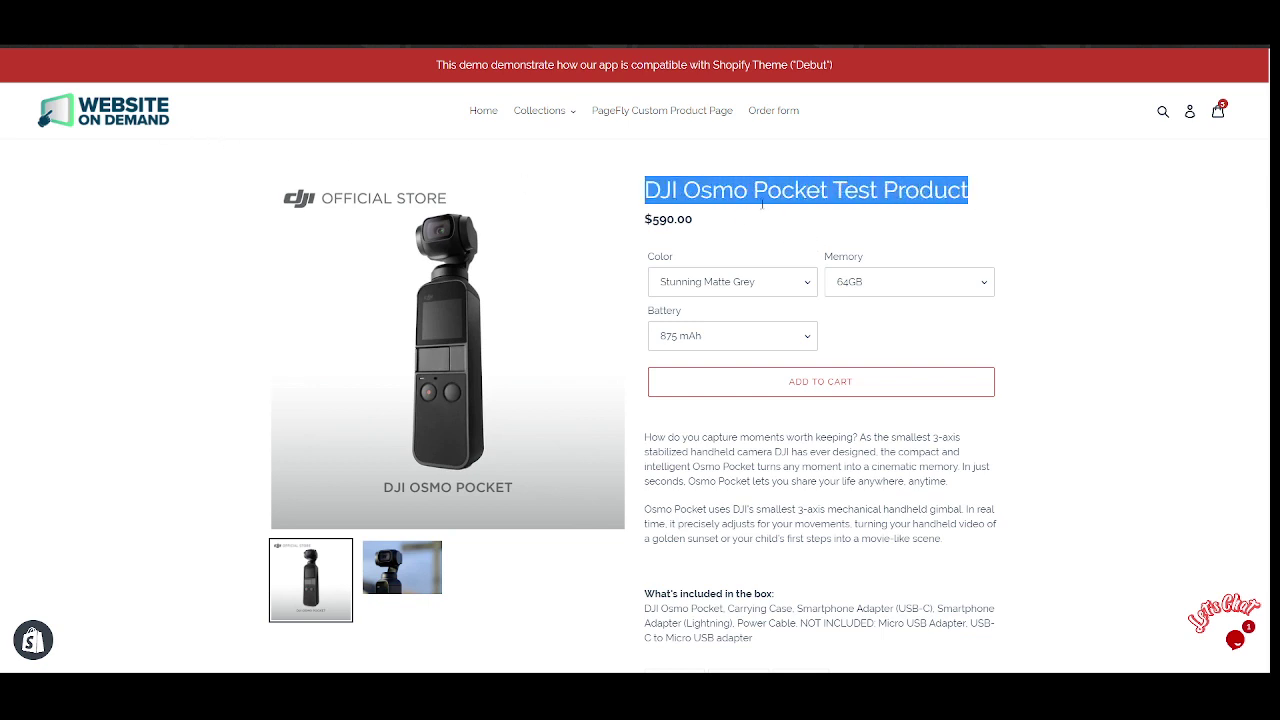
click(640, 195)
drag(644, 190, 795, 190)
scroll(795, 305, down, 3)
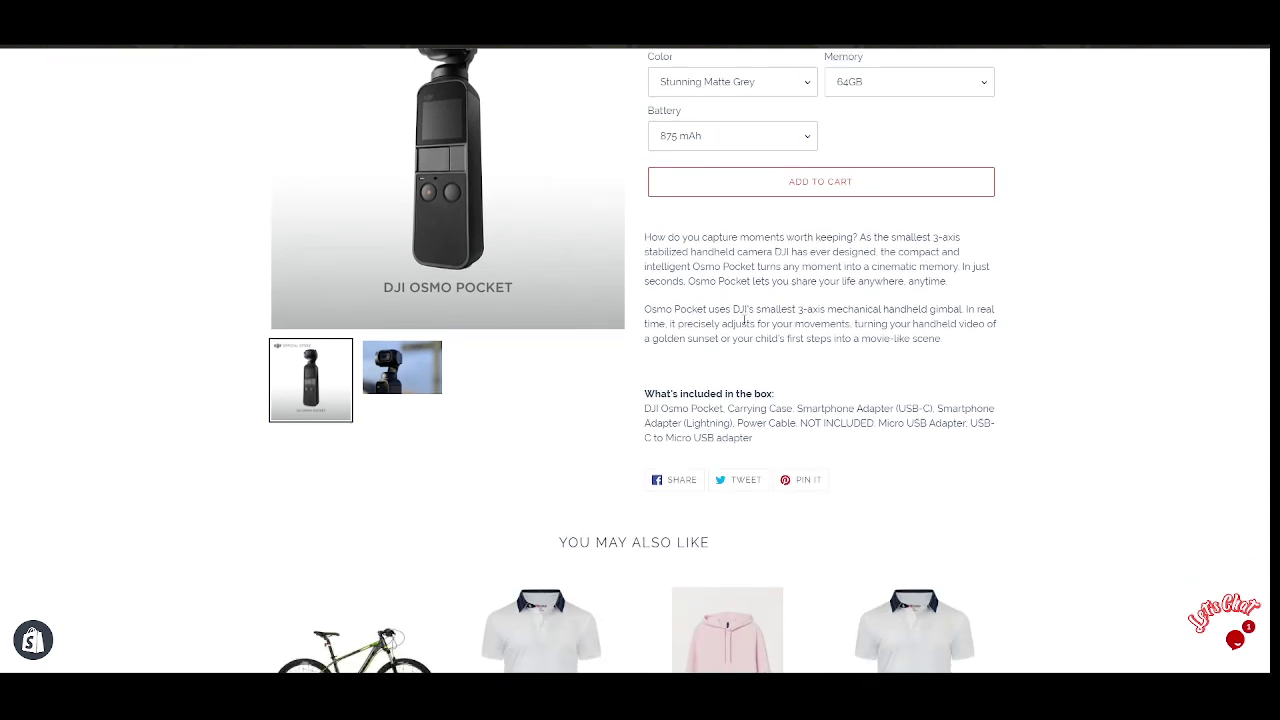
scroll(795, 305, up, 2)
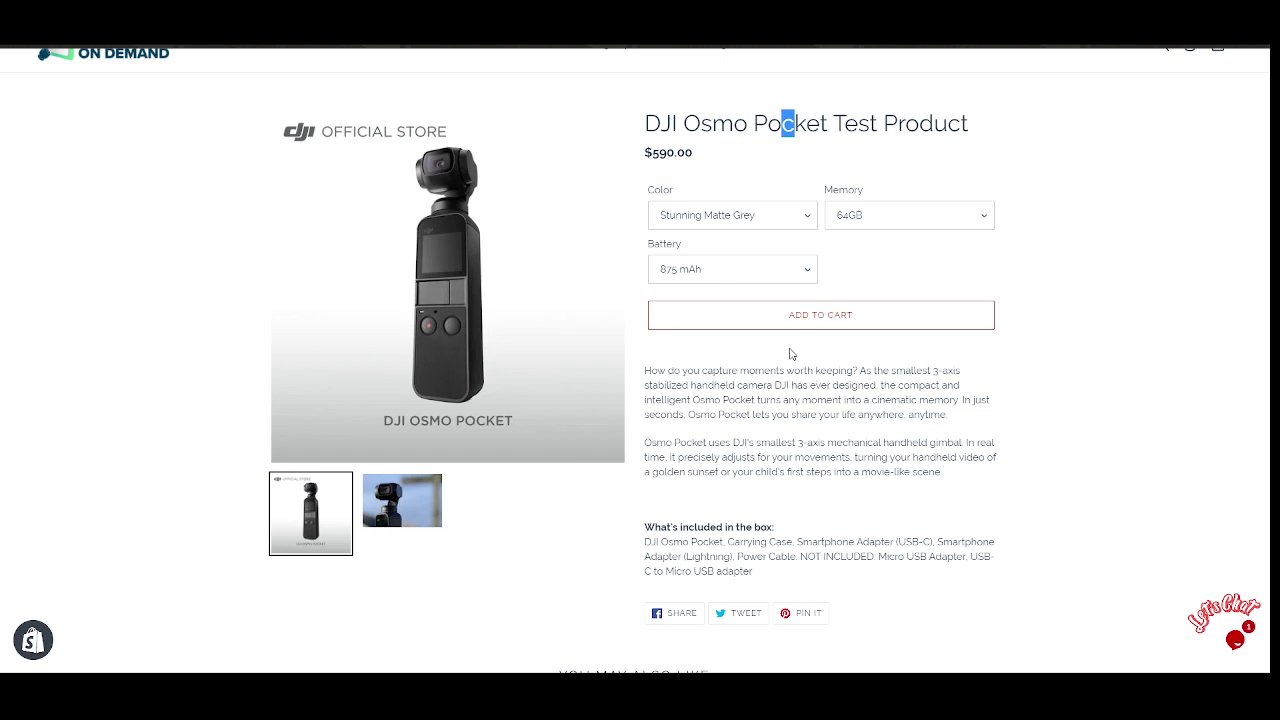
scroll(359, 68, up, 1)
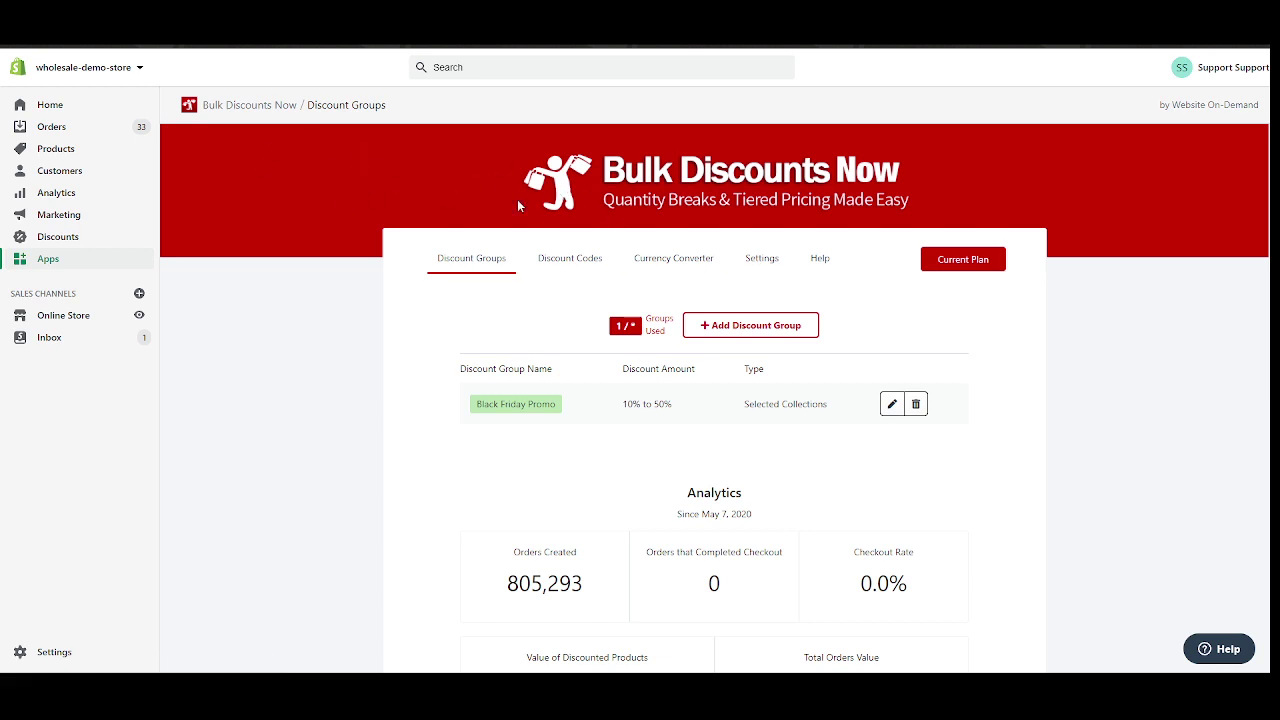
Open the Install / Uninstall theme settings of Bulk Discounts Now and save them with the Debut theme.
click(754, 262)
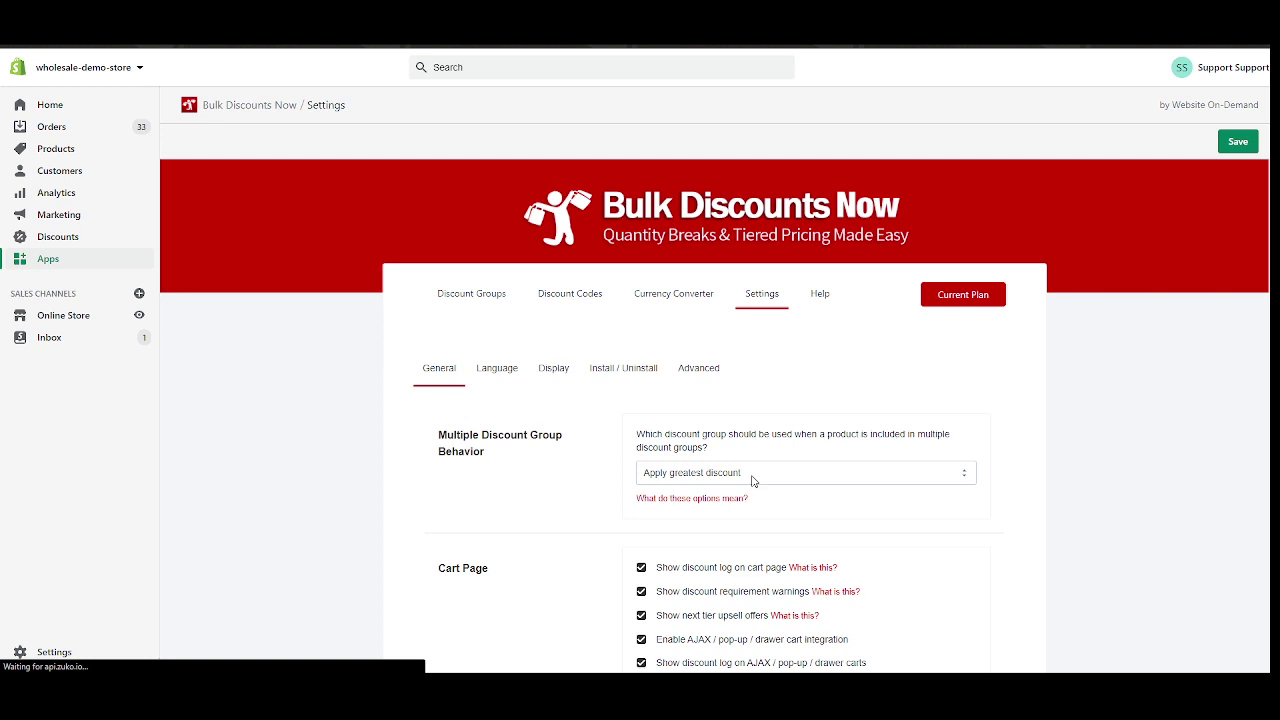
scroll(607, 278, down, 2)
scroll(634, 277, up, 2)
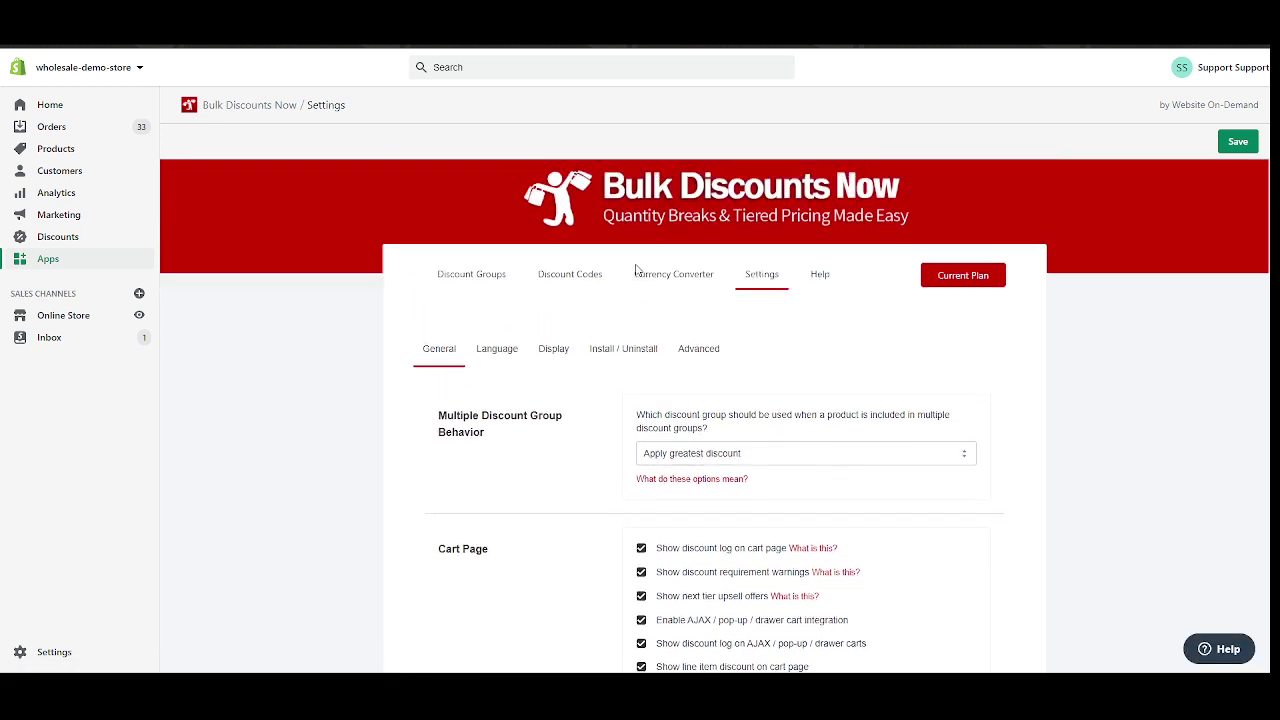
click(609, 372)
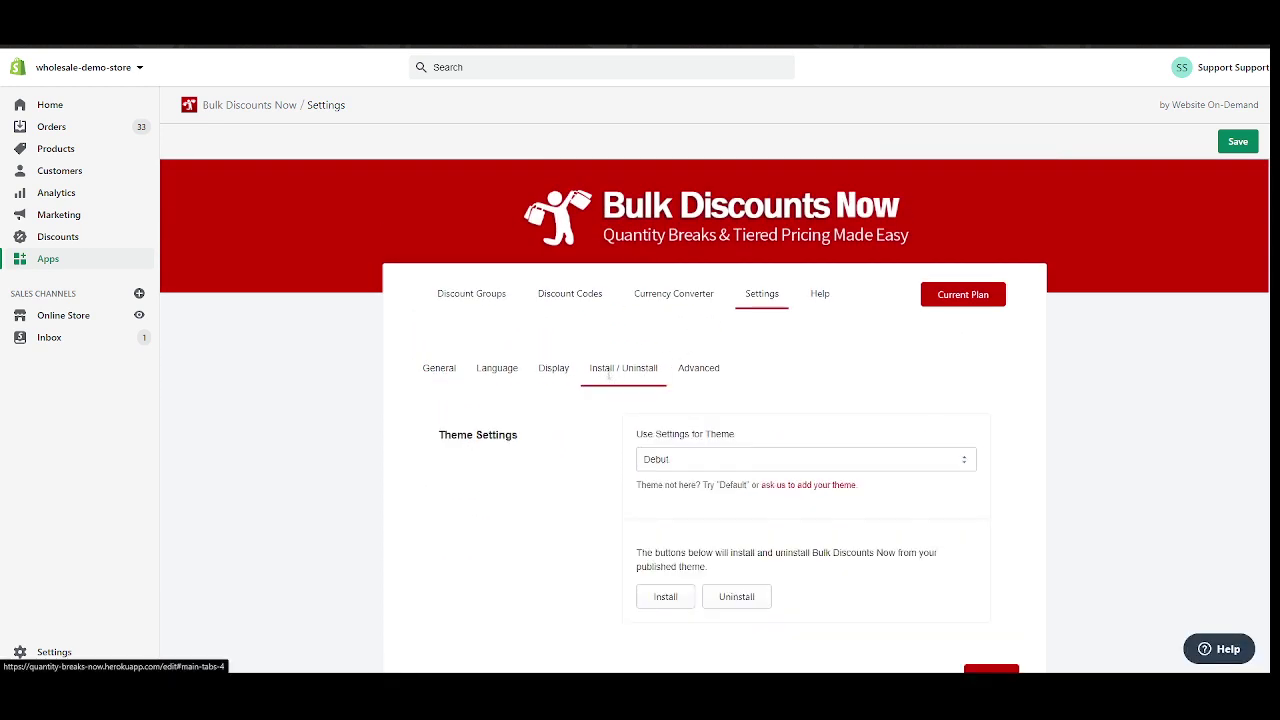
scroll(640, 370, down, 1)
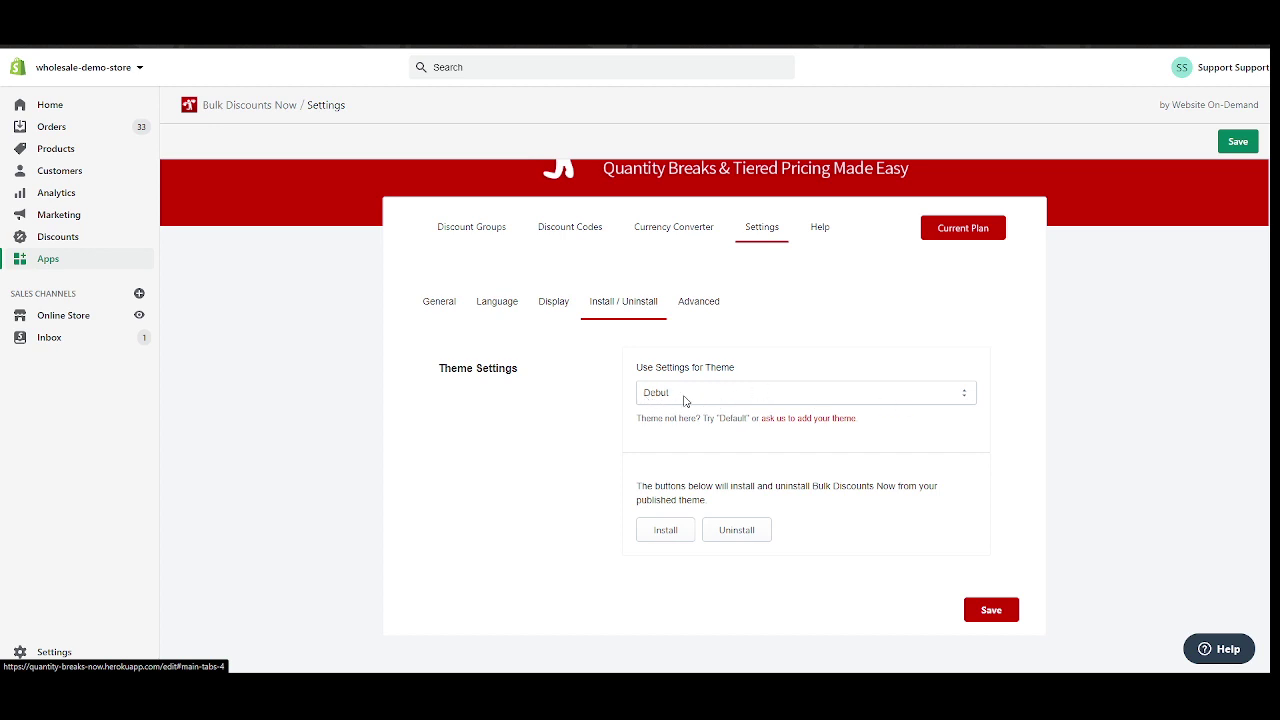
scroll(749, 415, up, 1)
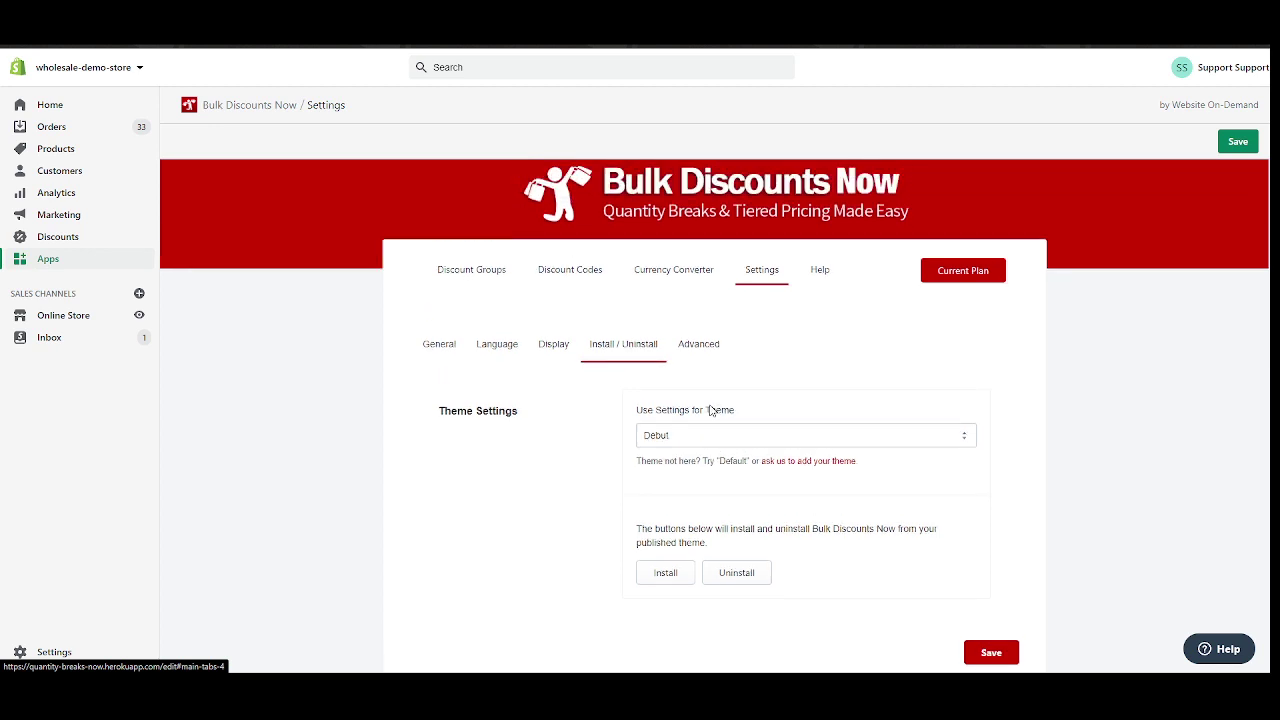
scroll(755, 455, down, 2)
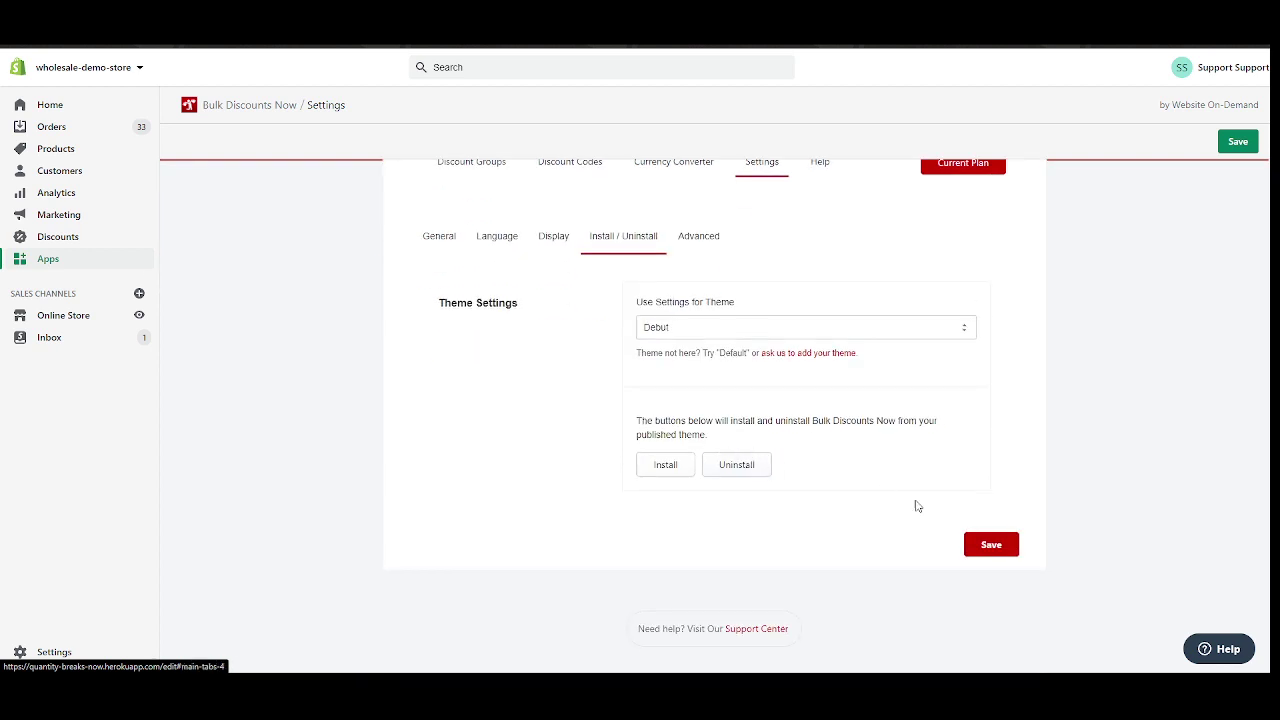
click(991, 545)
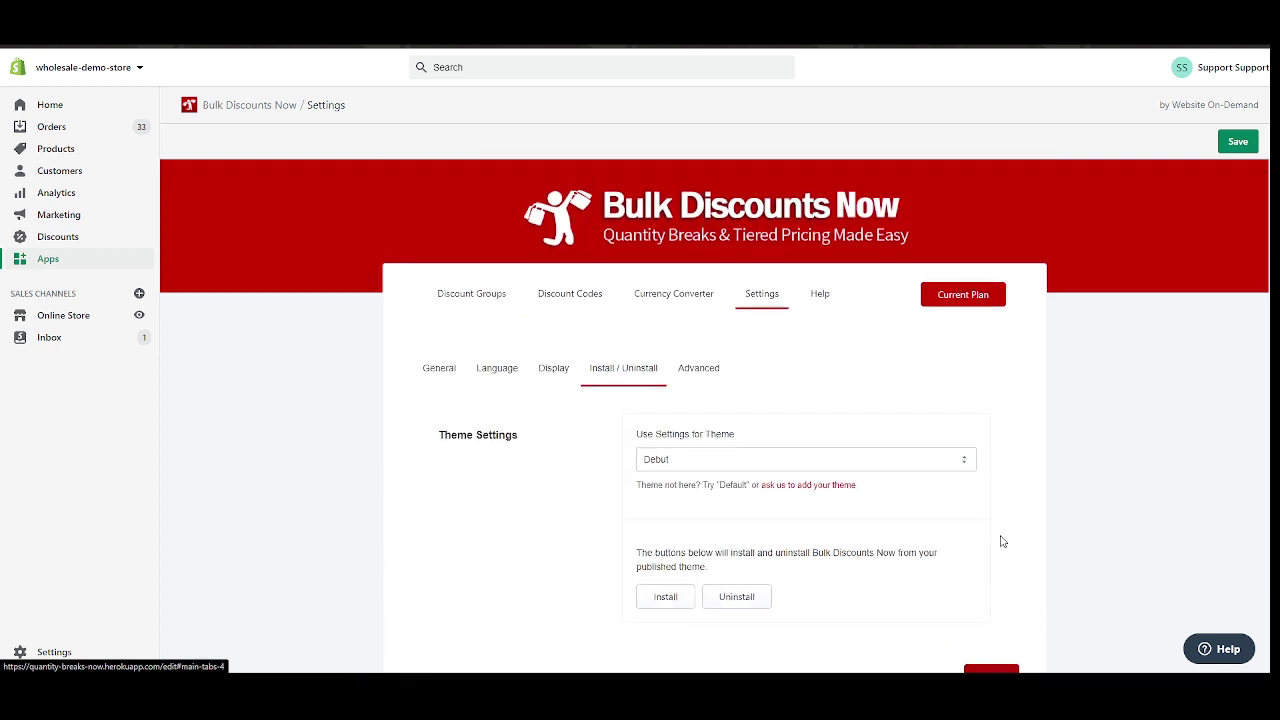
Look through the themes offered in the app's theme settings.
click(771, 461)
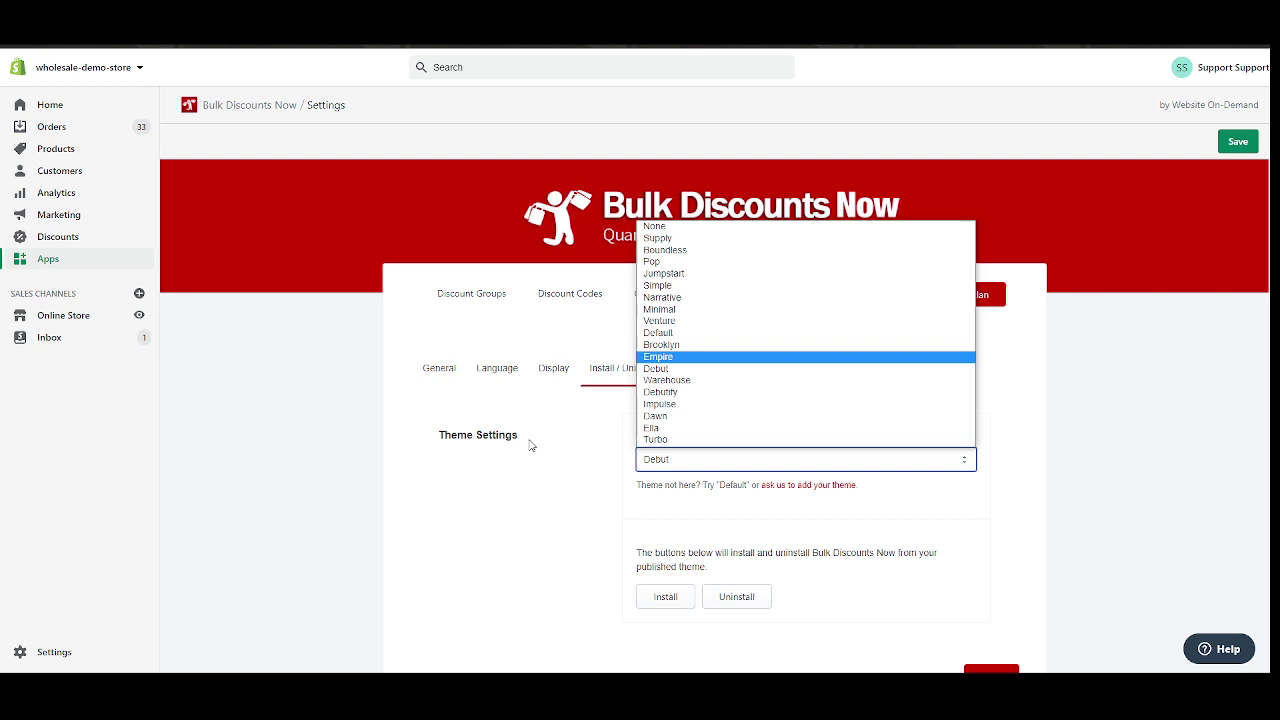
click(584, 493)
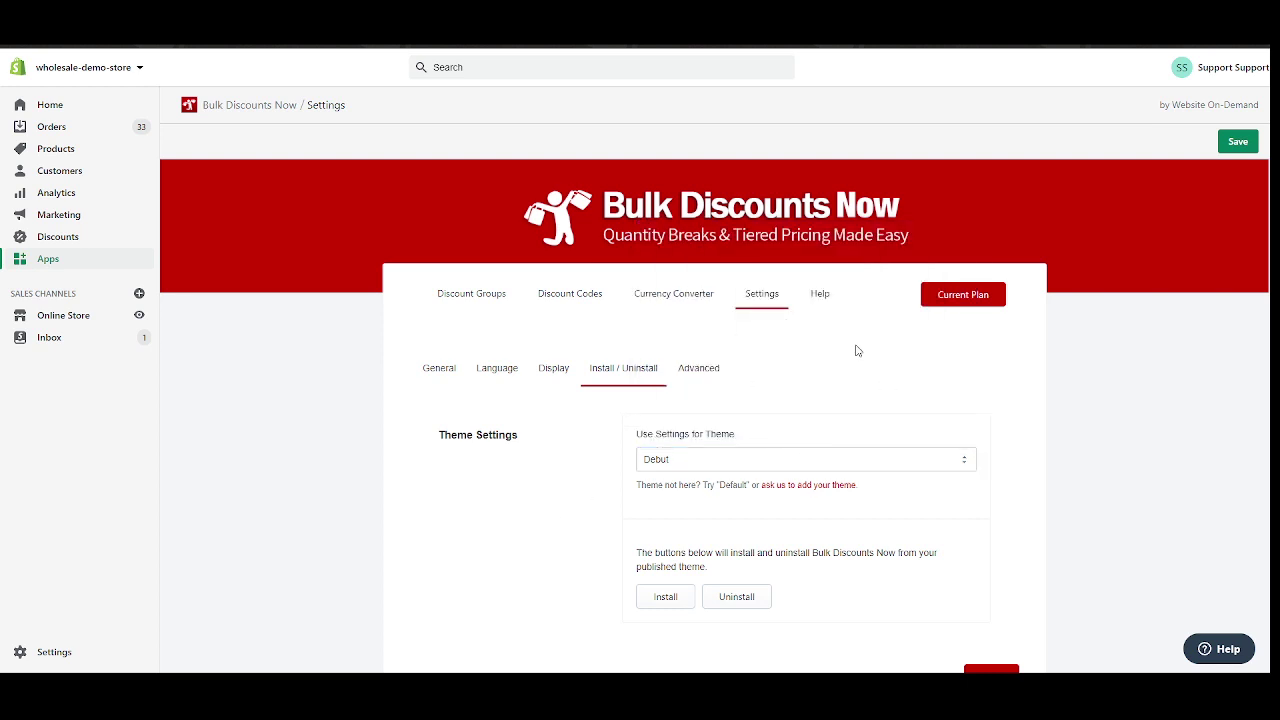
Start a new discount group and limit it to selected products.
click(470, 300)
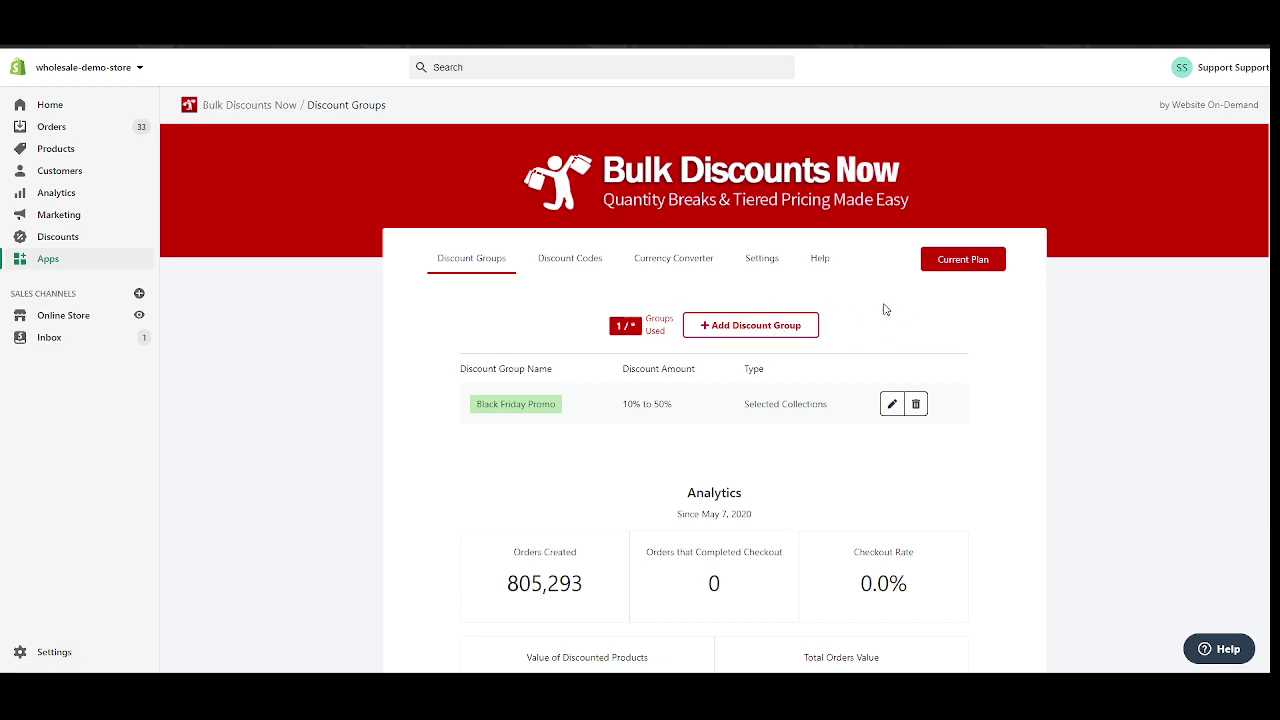
click(765, 326)
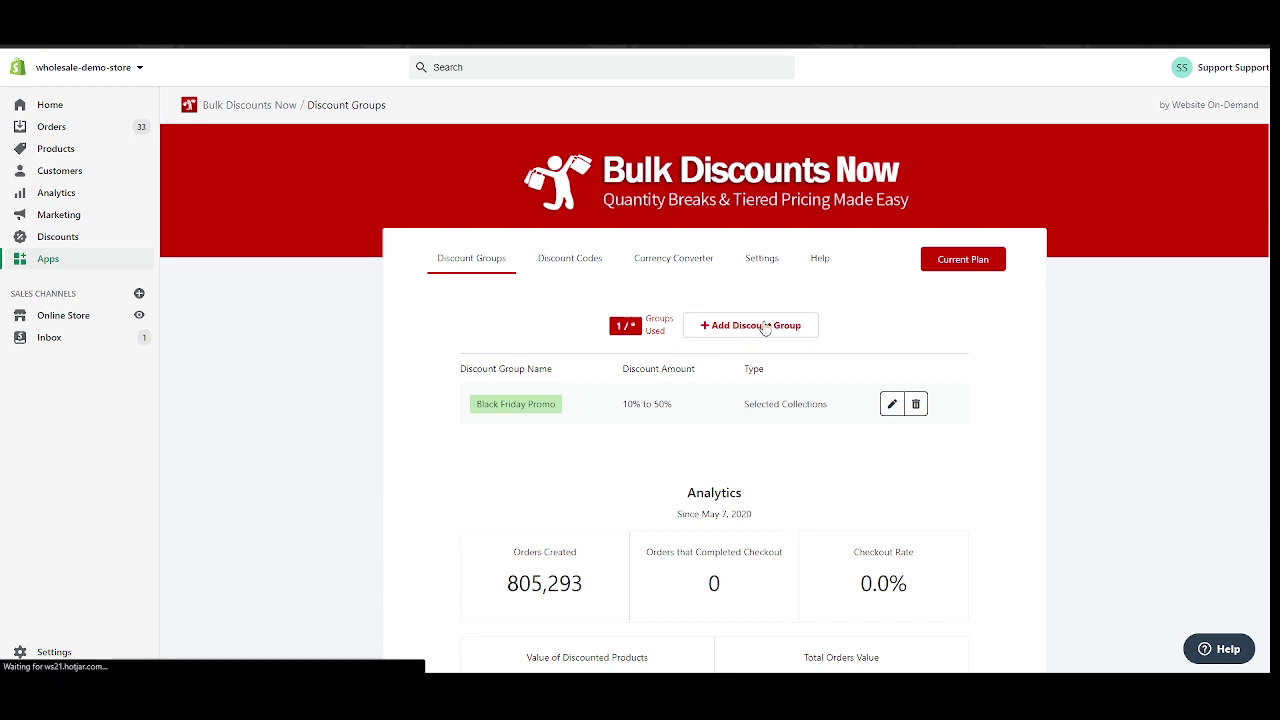
scroll(765, 328, down, 1)
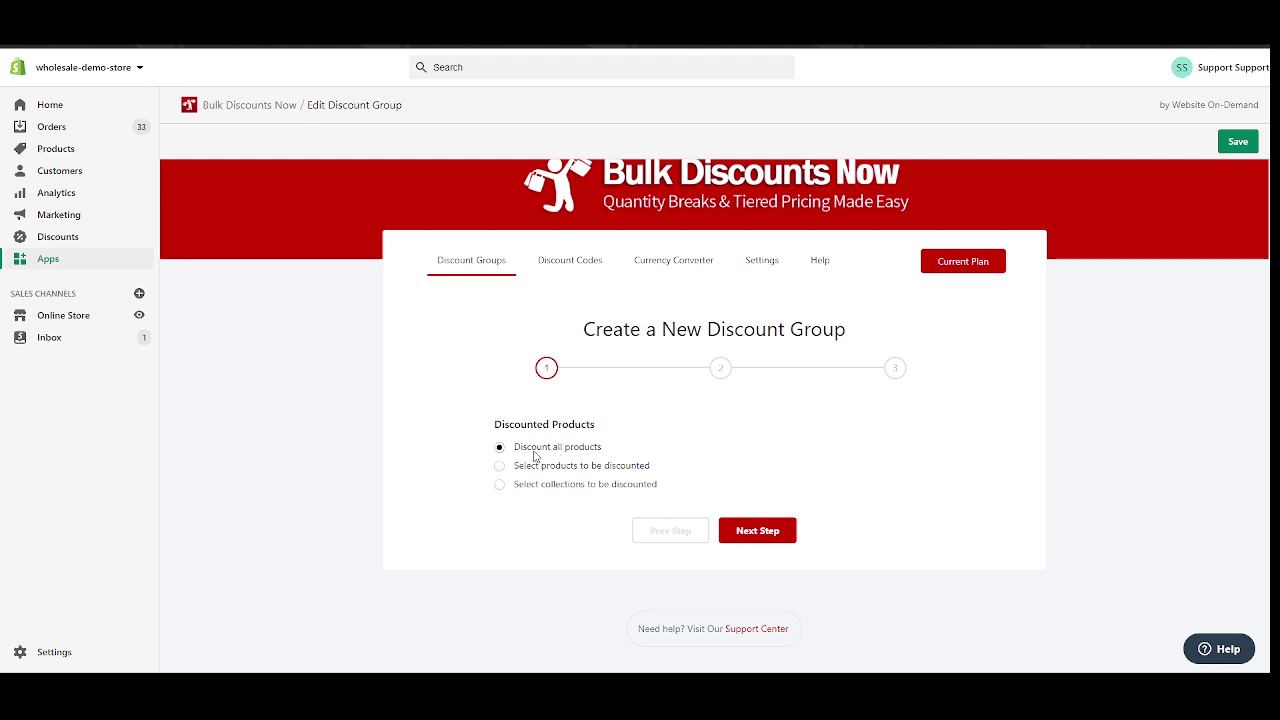
drag(534, 454, 602, 452)
mouse_move(520, 488)
mouse_down()
mouse_move(651, 491)
mouse_move(514, 467)
mouse_up()
click(641, 495)
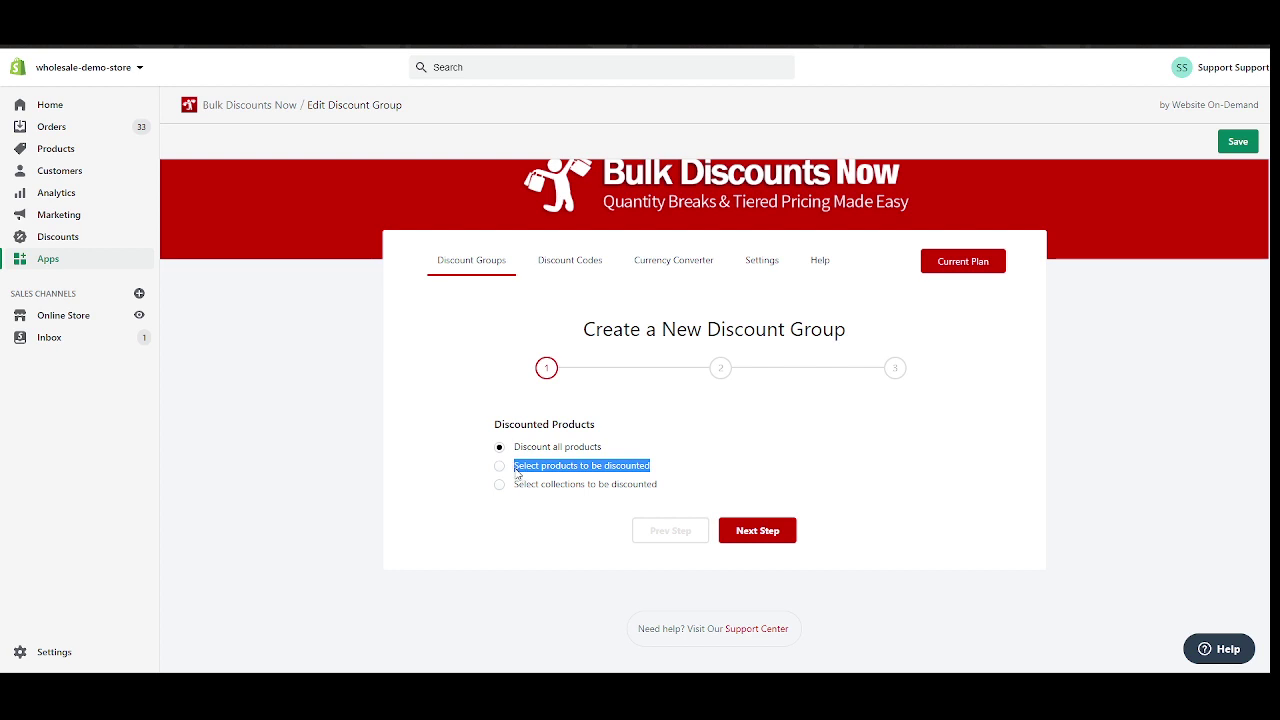
click(539, 473)
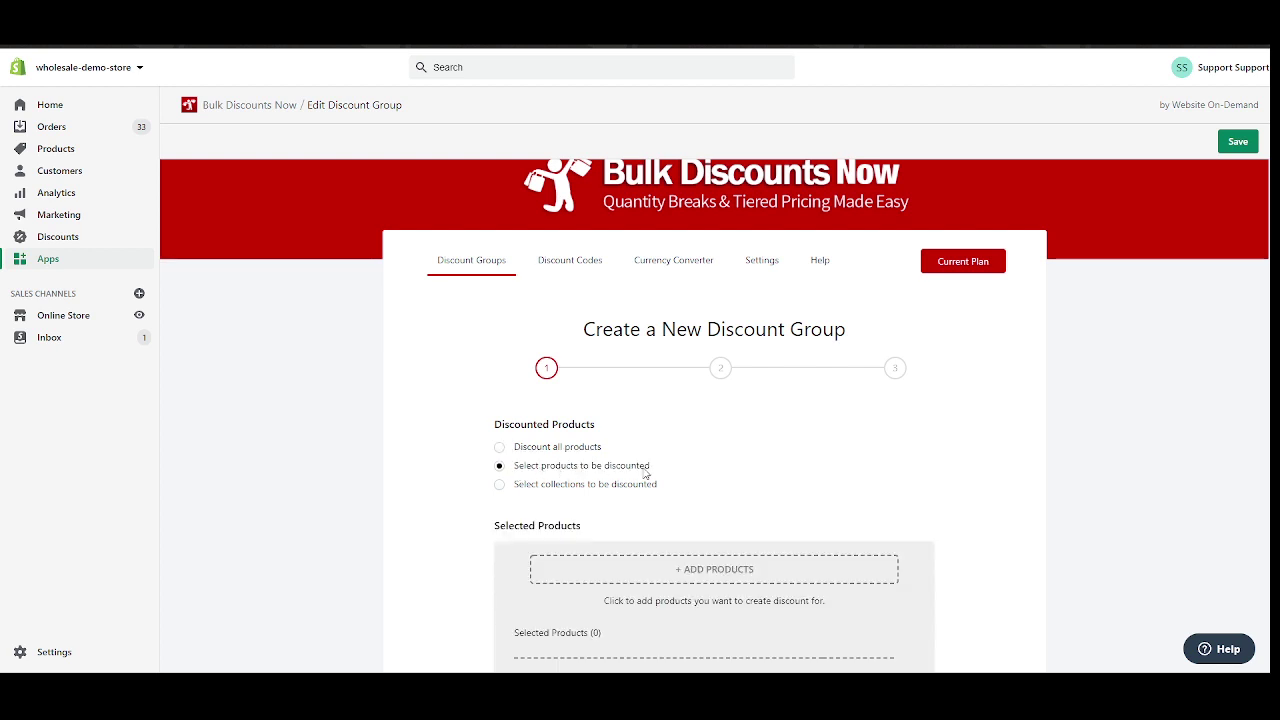
drag(684, 474, 516, 472)
click(465, 465)
scroll(463, 463, down, 2)
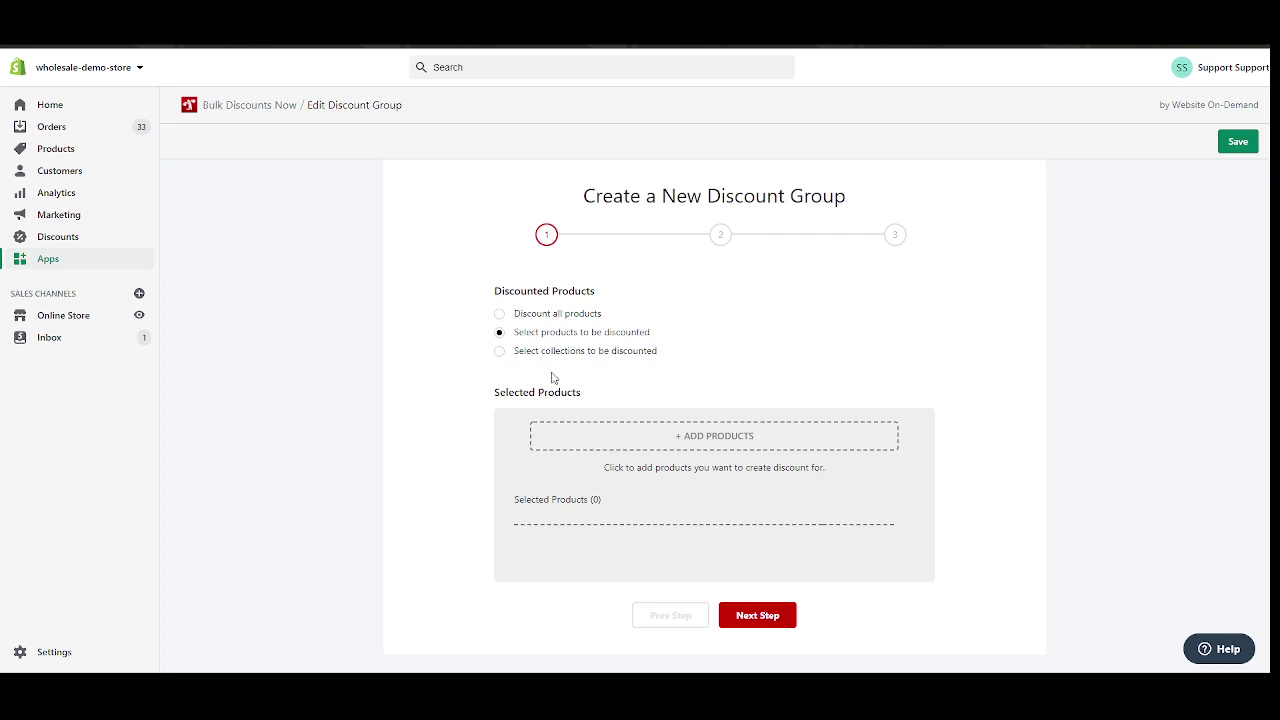
Find the DJI Osmo Pocket Test Product with "dji", add it to the discount group and continue to the discount tiers.
click(658, 440)
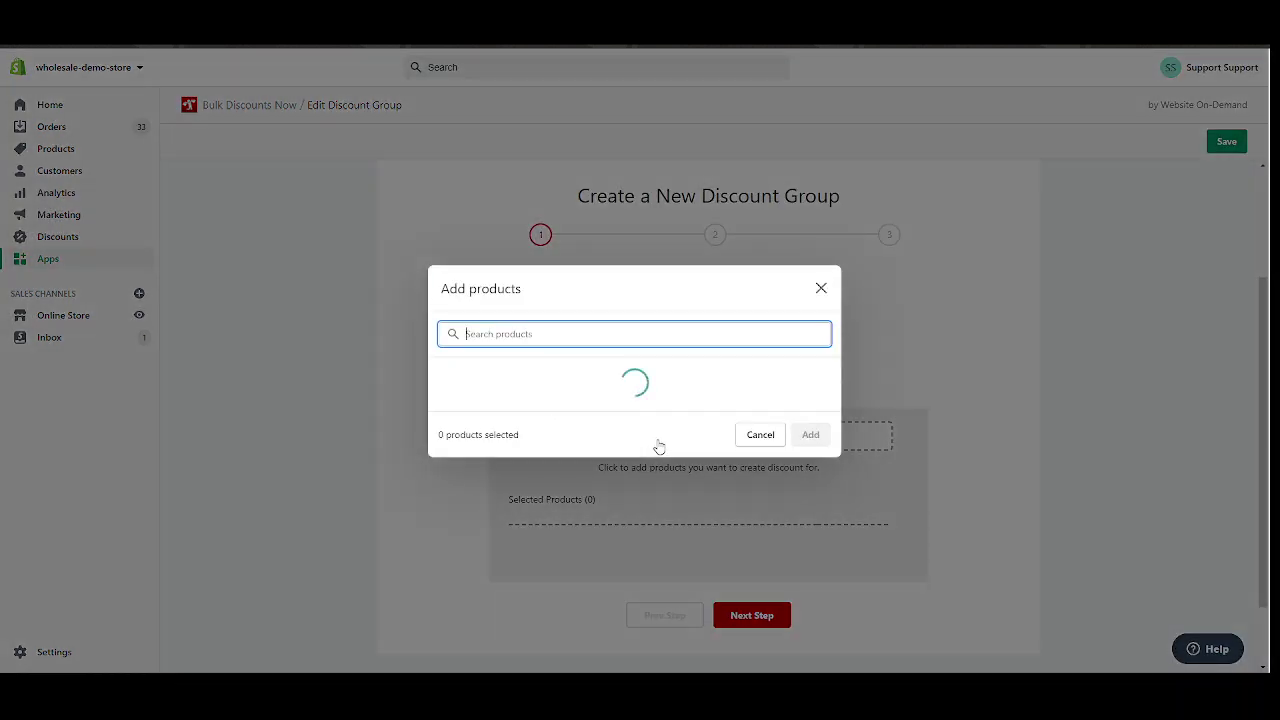
text(dji)
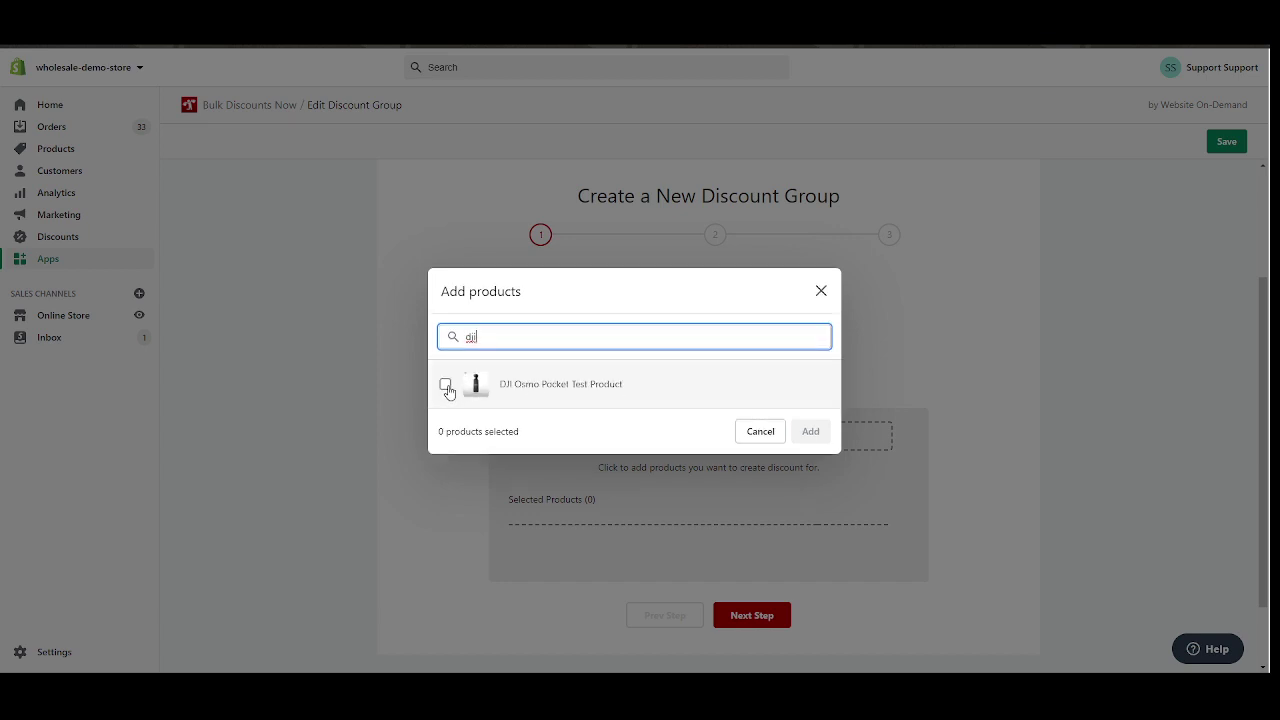
click(446, 386)
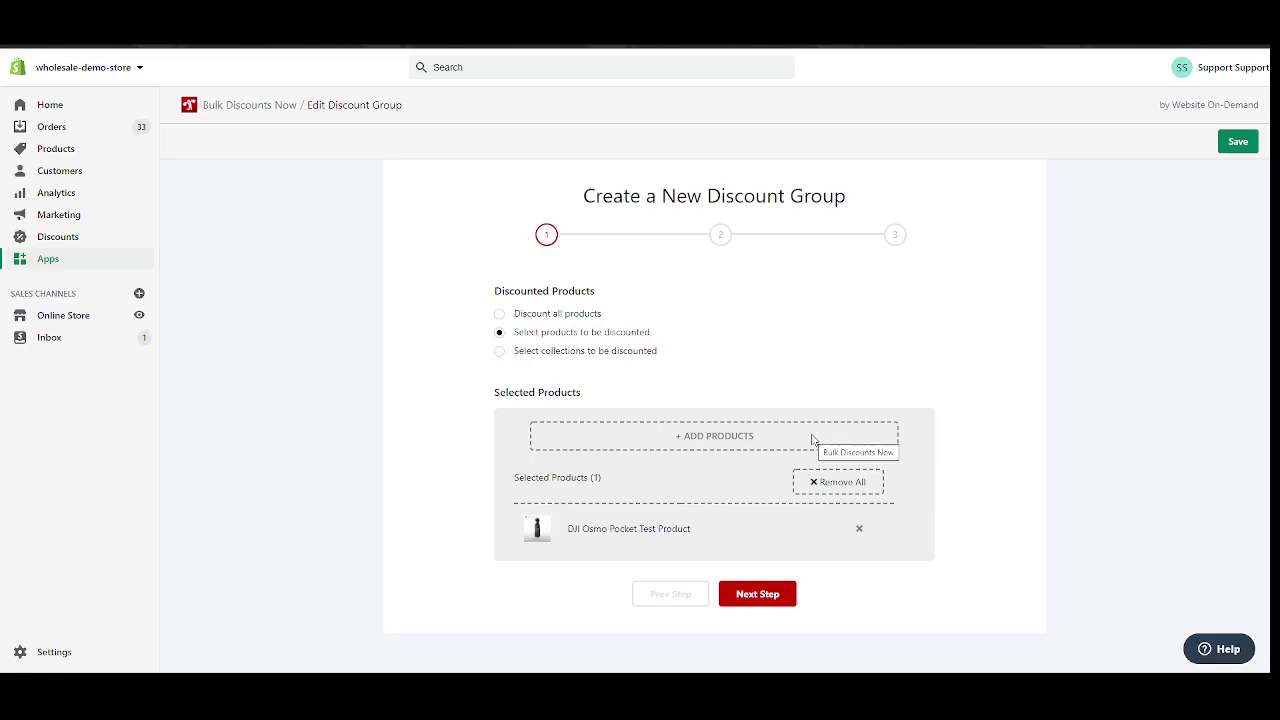
click(754, 594)
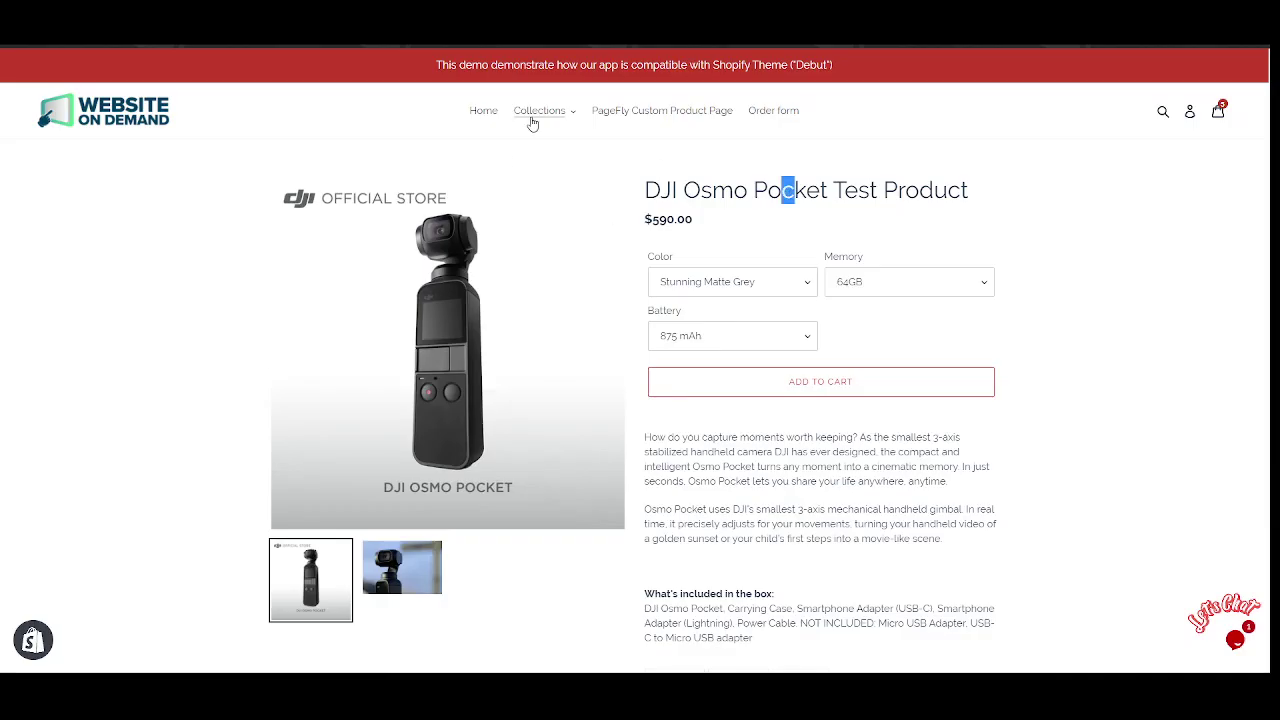
Base the group's discount tiers on the selected products quantity.
scroll(958, 406, up, 2)
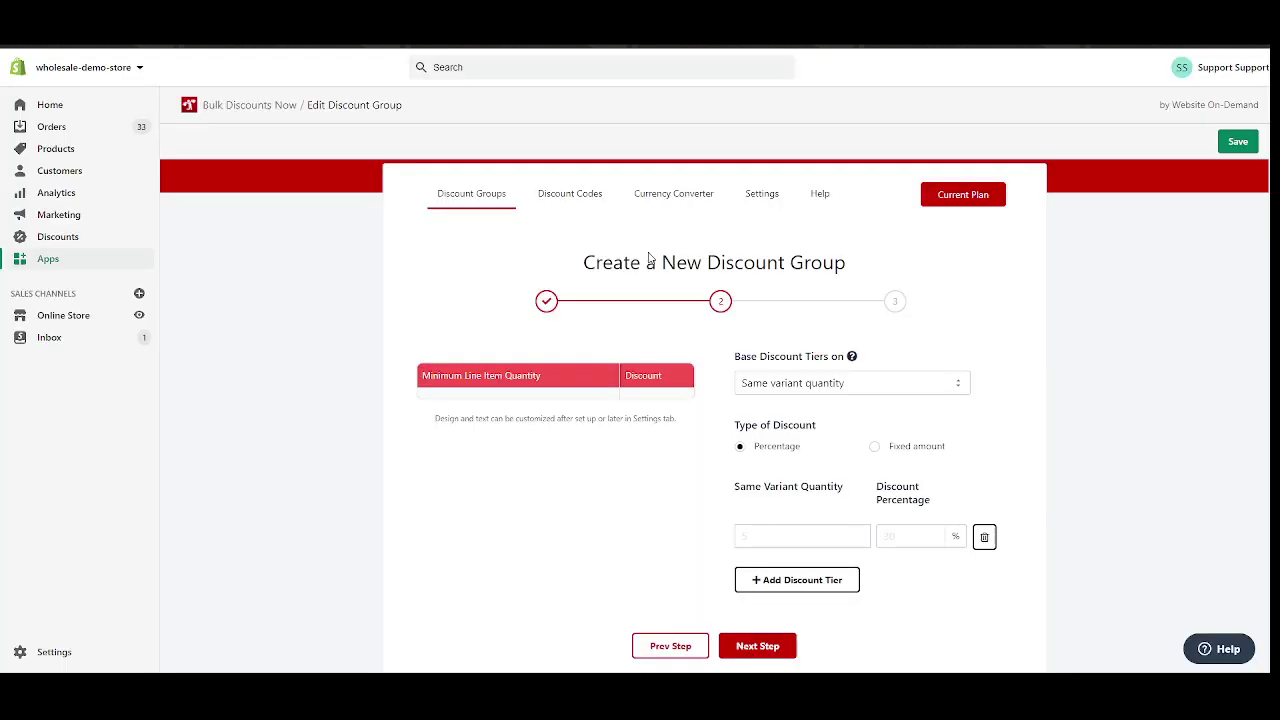
scroll(600, 258, down, 1)
scroll(543, 329, up, 1)
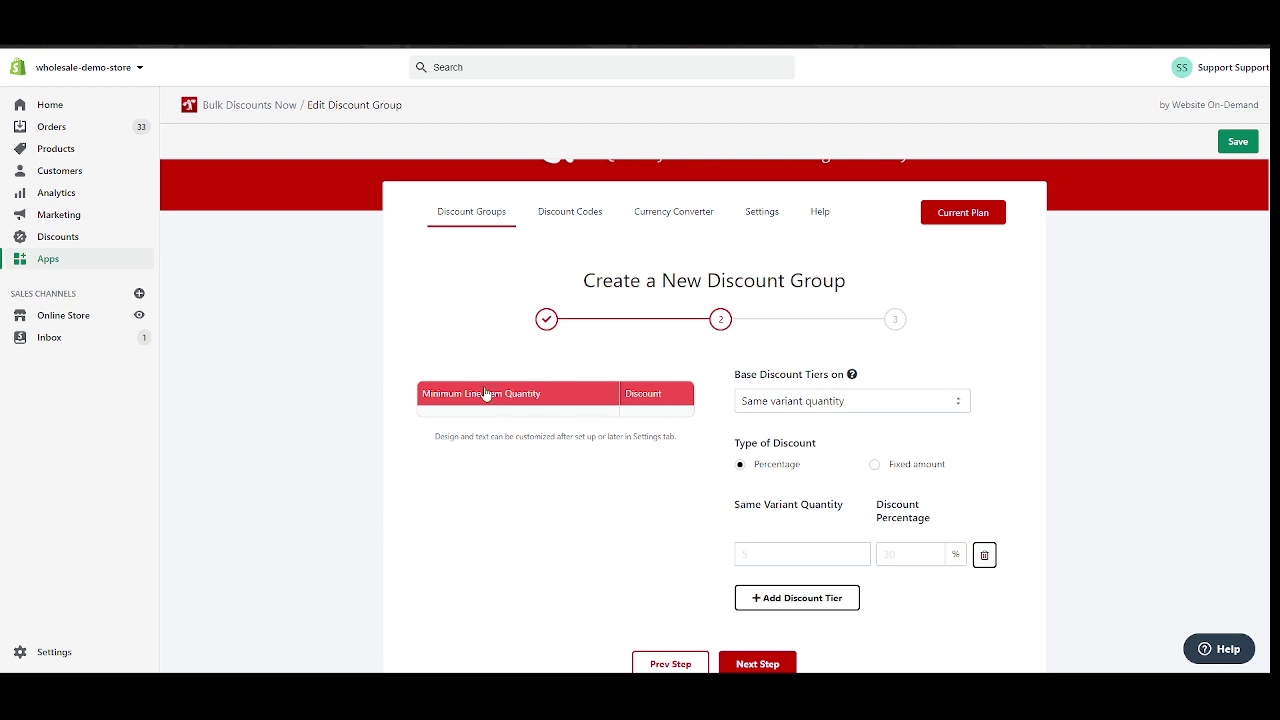
scroll(670, 418, down, 1)
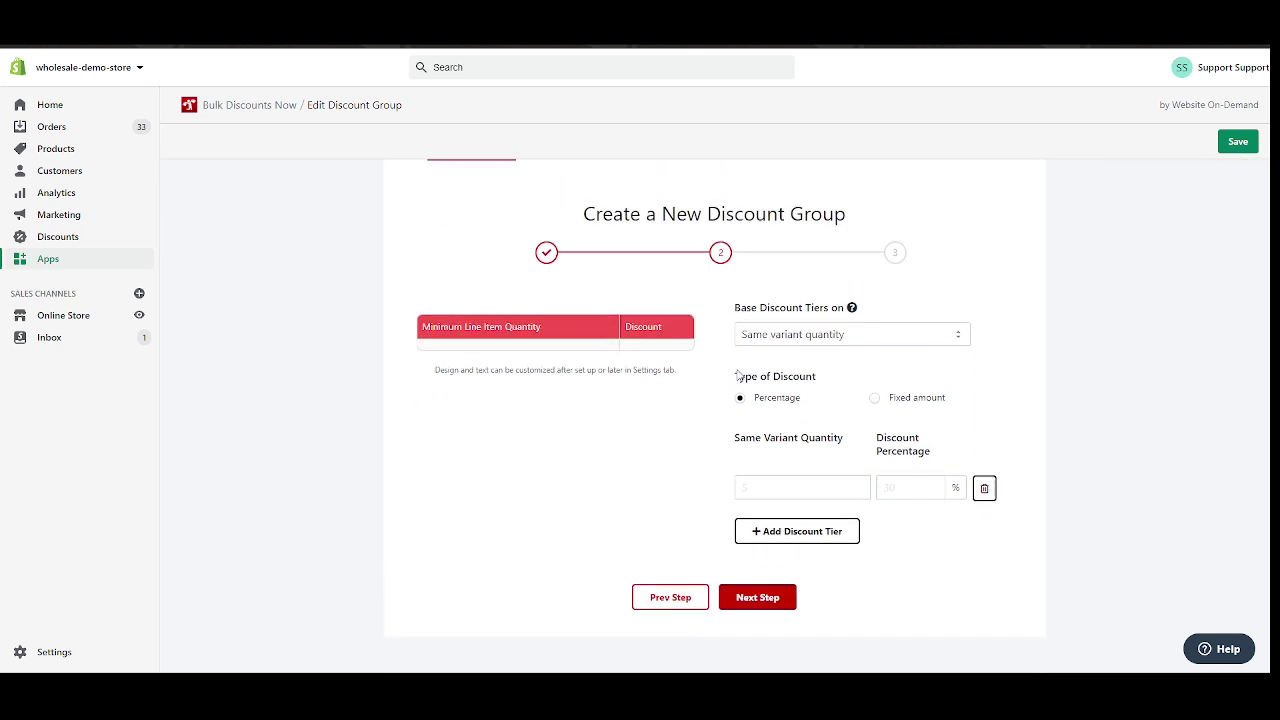
scroll(740, 300, up, 1)
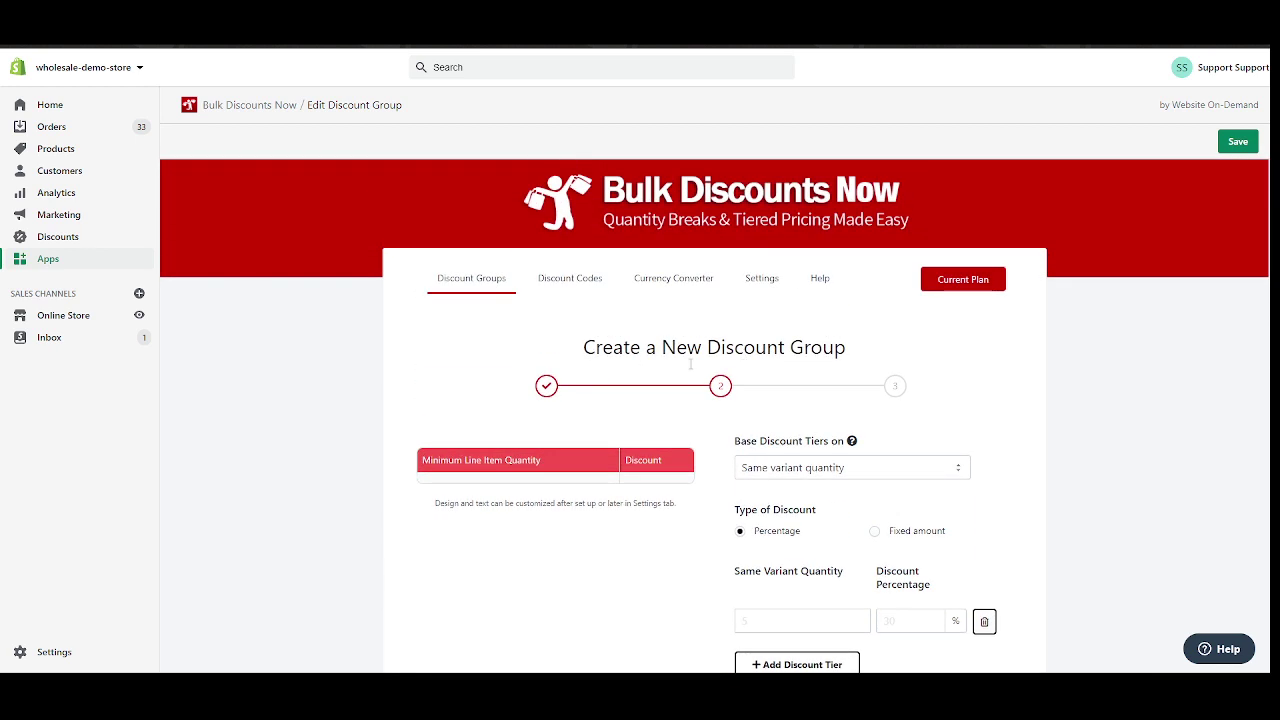
scroll(766, 406, down, 1)
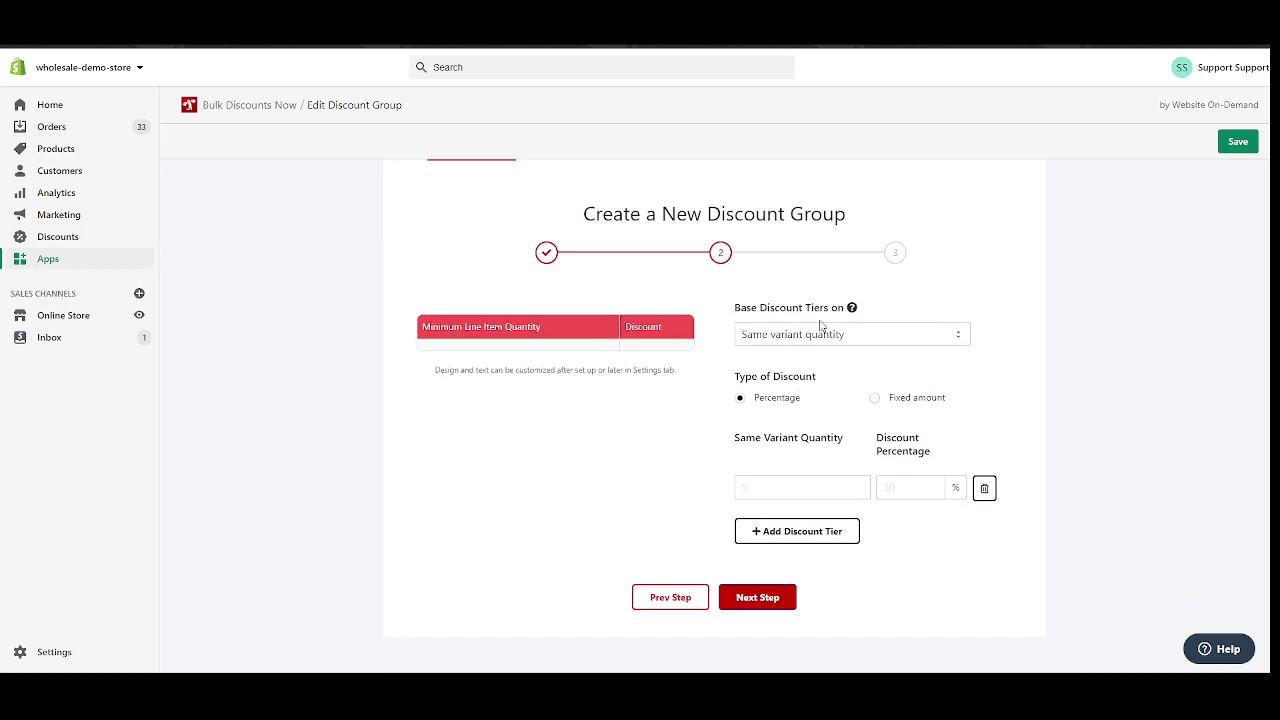
drag(748, 310, 792, 312)
click(809, 316)
click(865, 340)
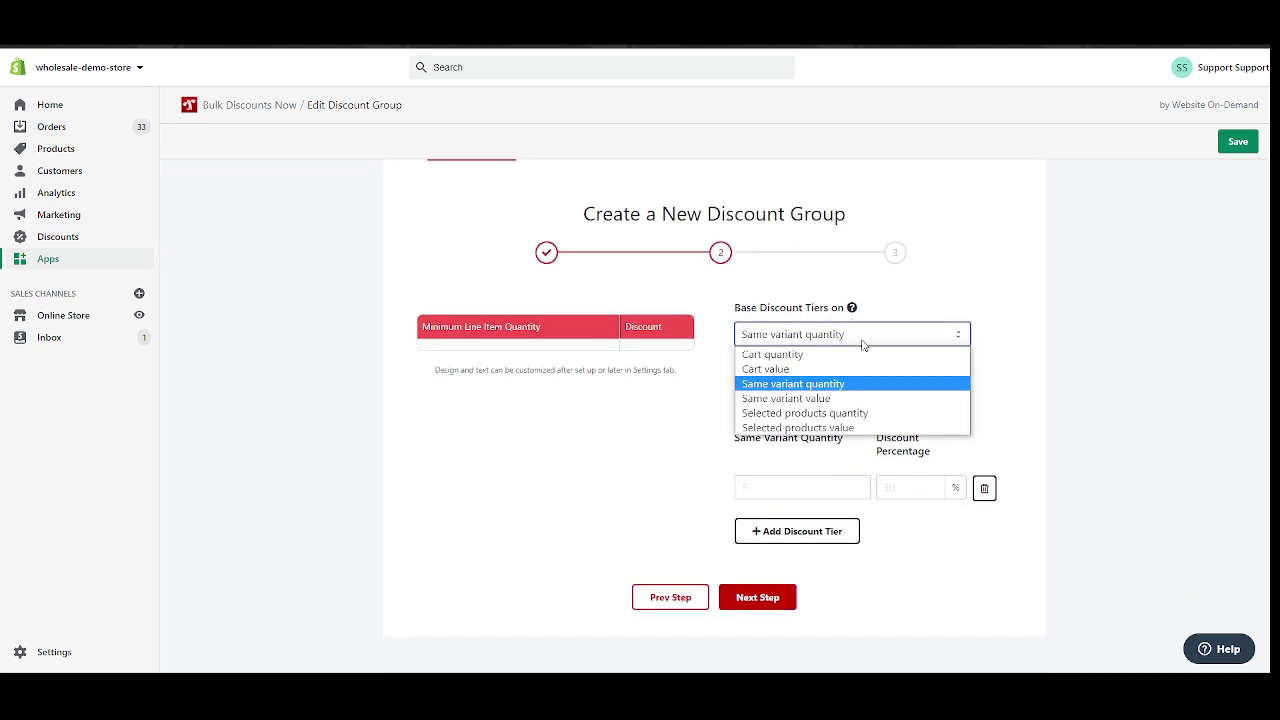
click(862, 414)
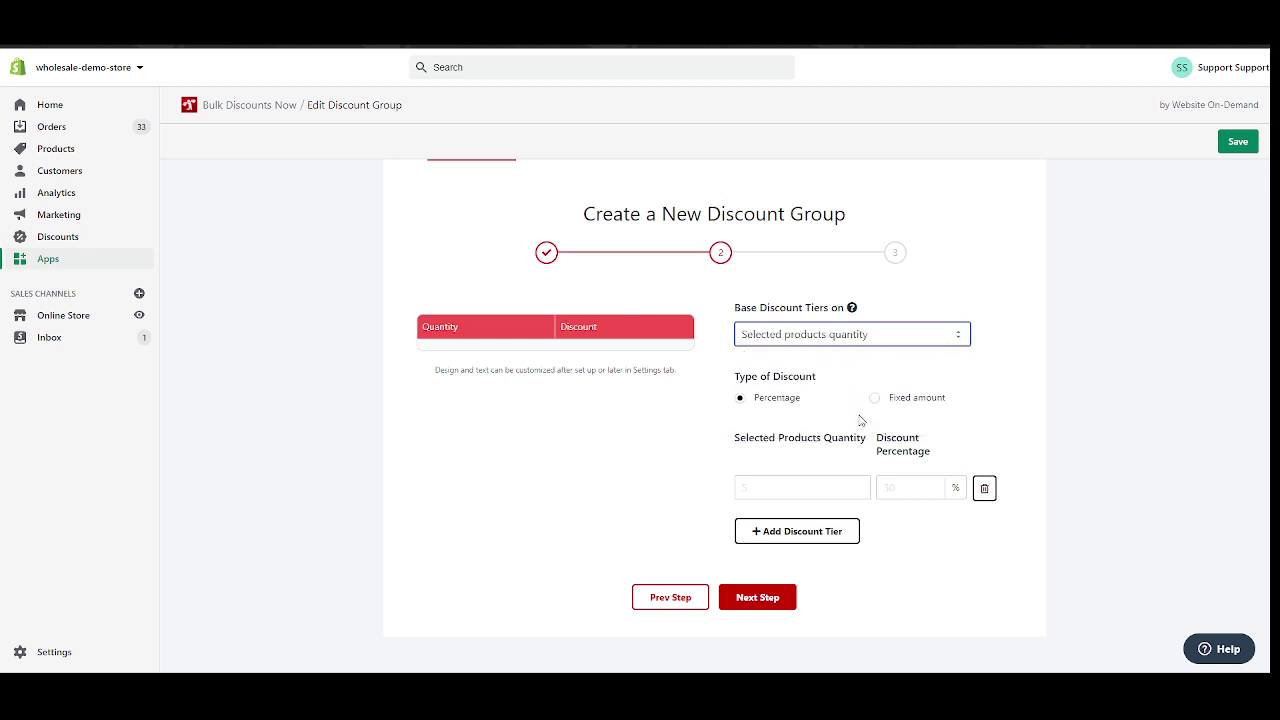
click(816, 342)
click(834, 338)
mouse_move(852, 310)
Keep the percentage discount type and set the first tier to 10% off for a quantity of 5.
drag(731, 377, 772, 410)
click(815, 387)
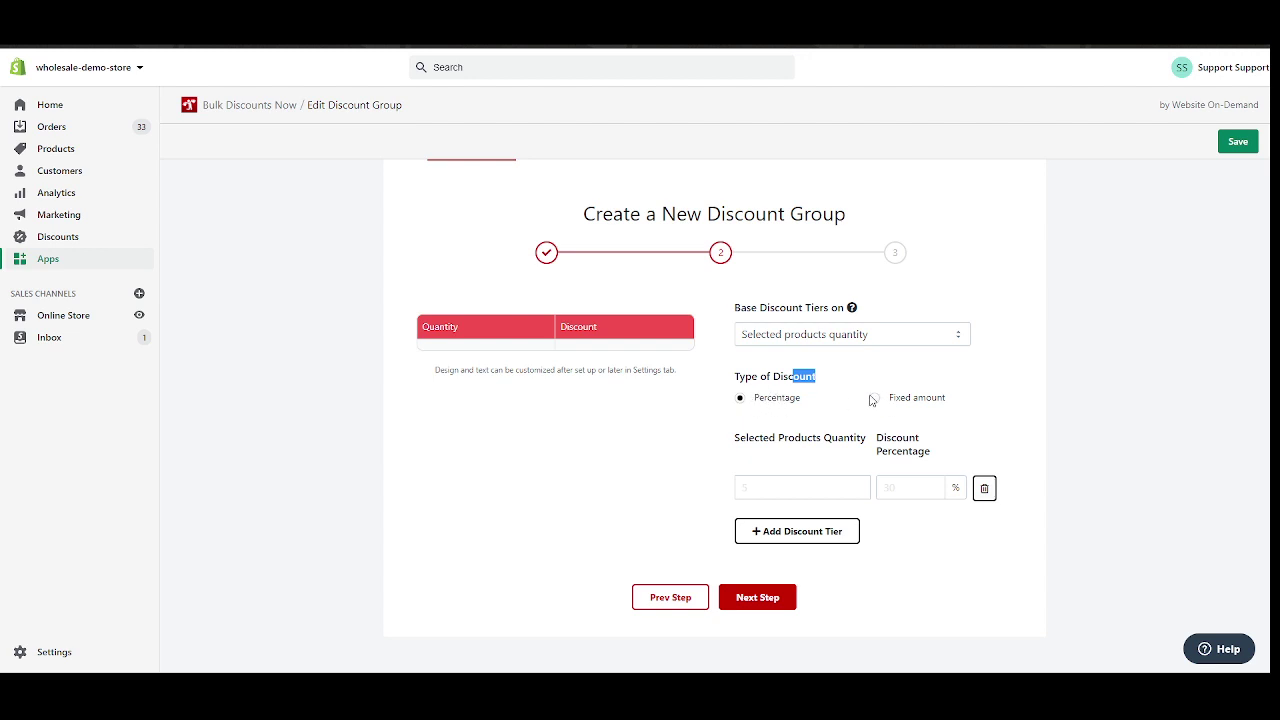
click(788, 482)
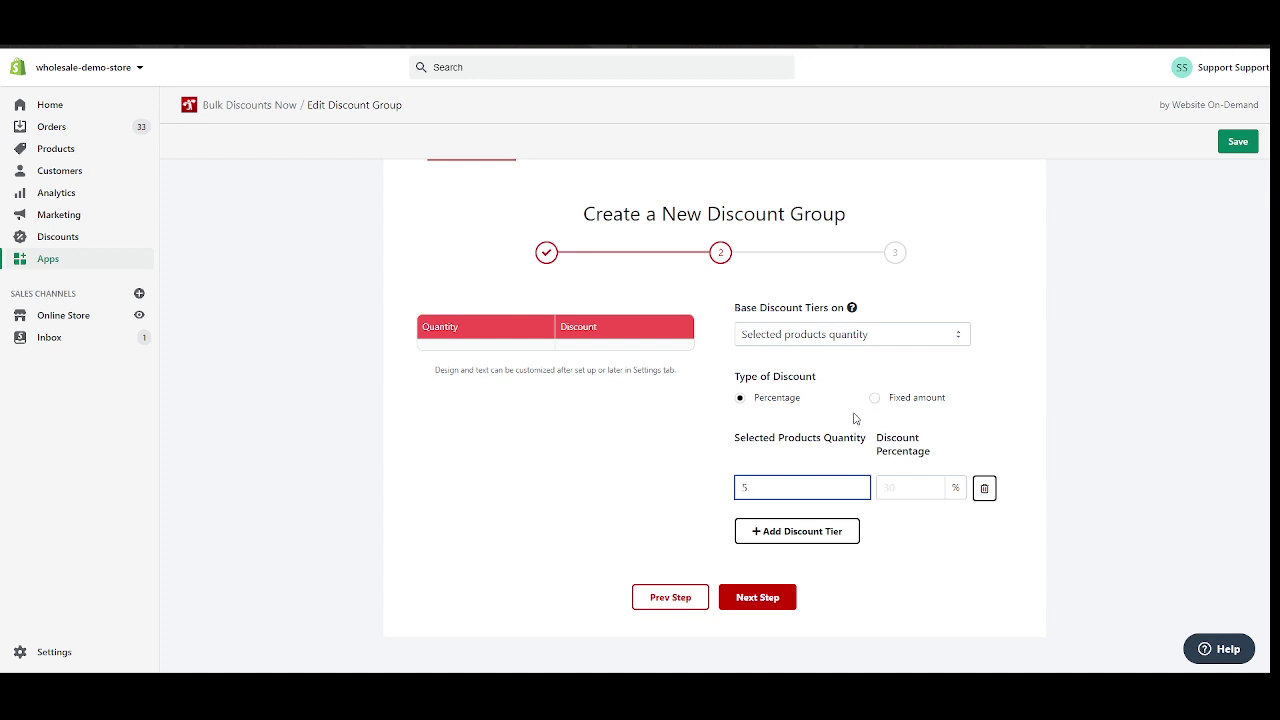
click(893, 487)
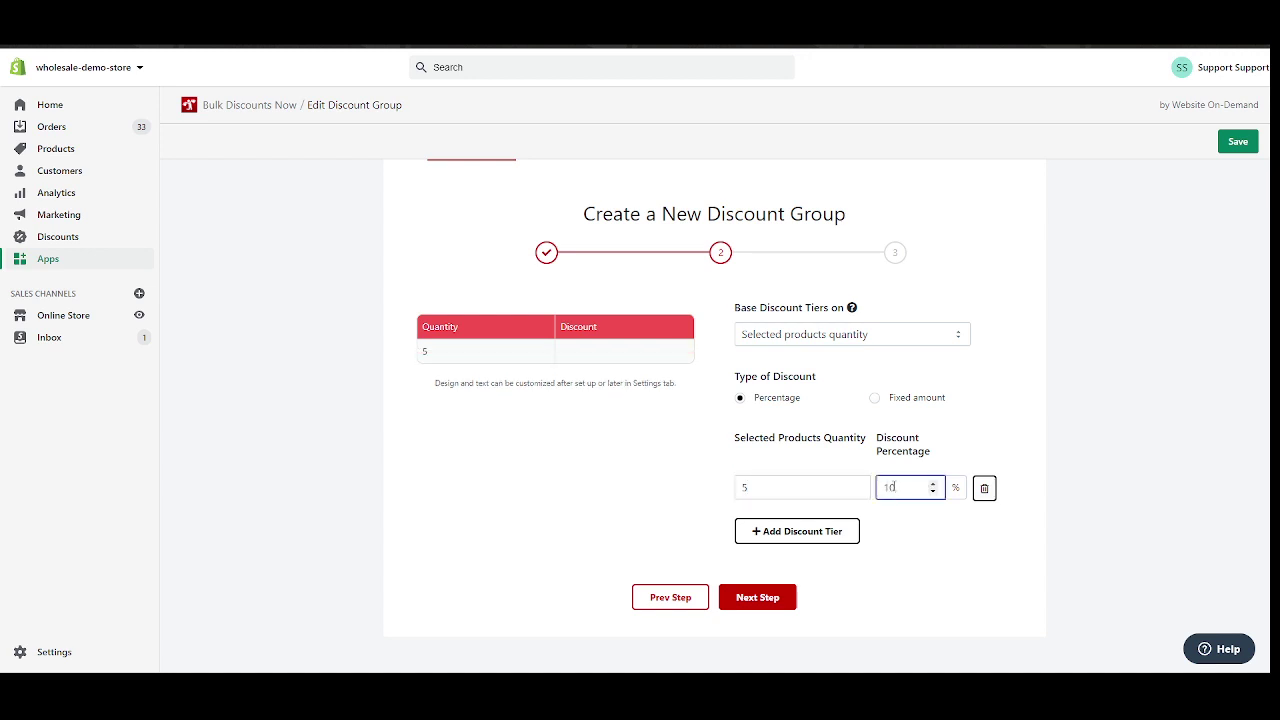
text(10)
Add two more discount tiers: 15% off for a quantity of 10 and 30% off for a quantity of 20.
click(789, 530)
click(789, 524)
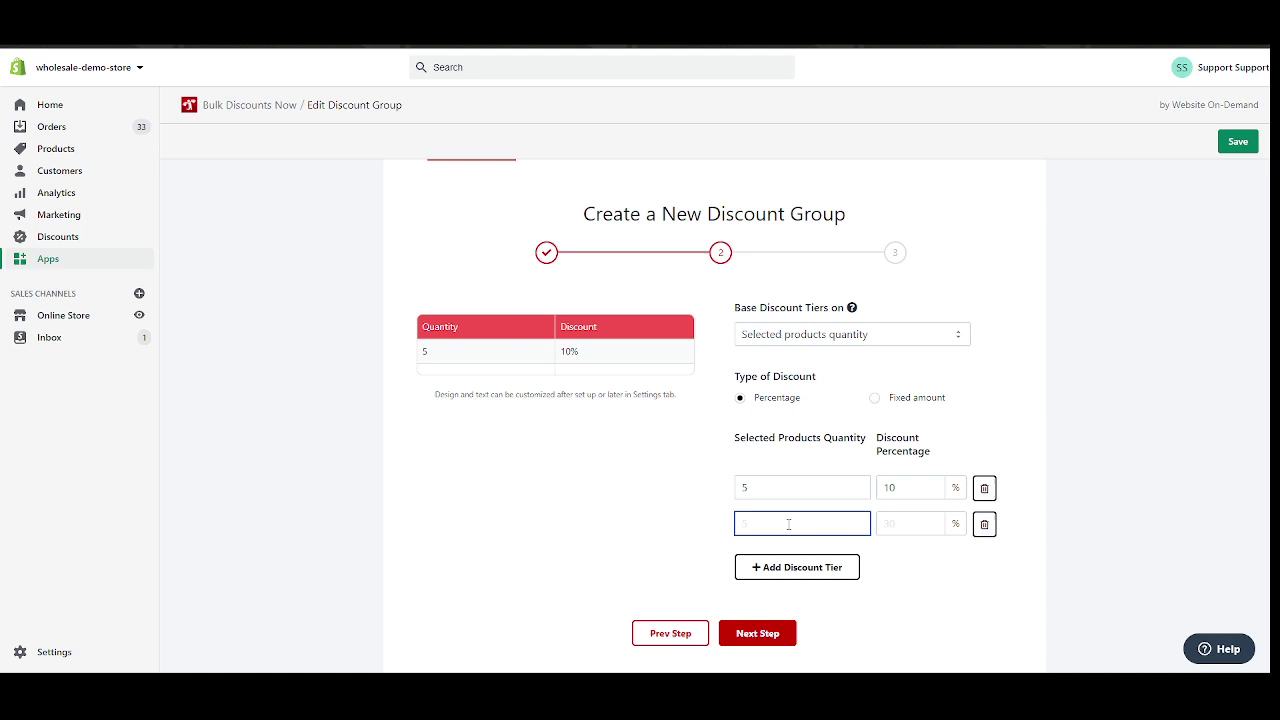
click(919, 515)
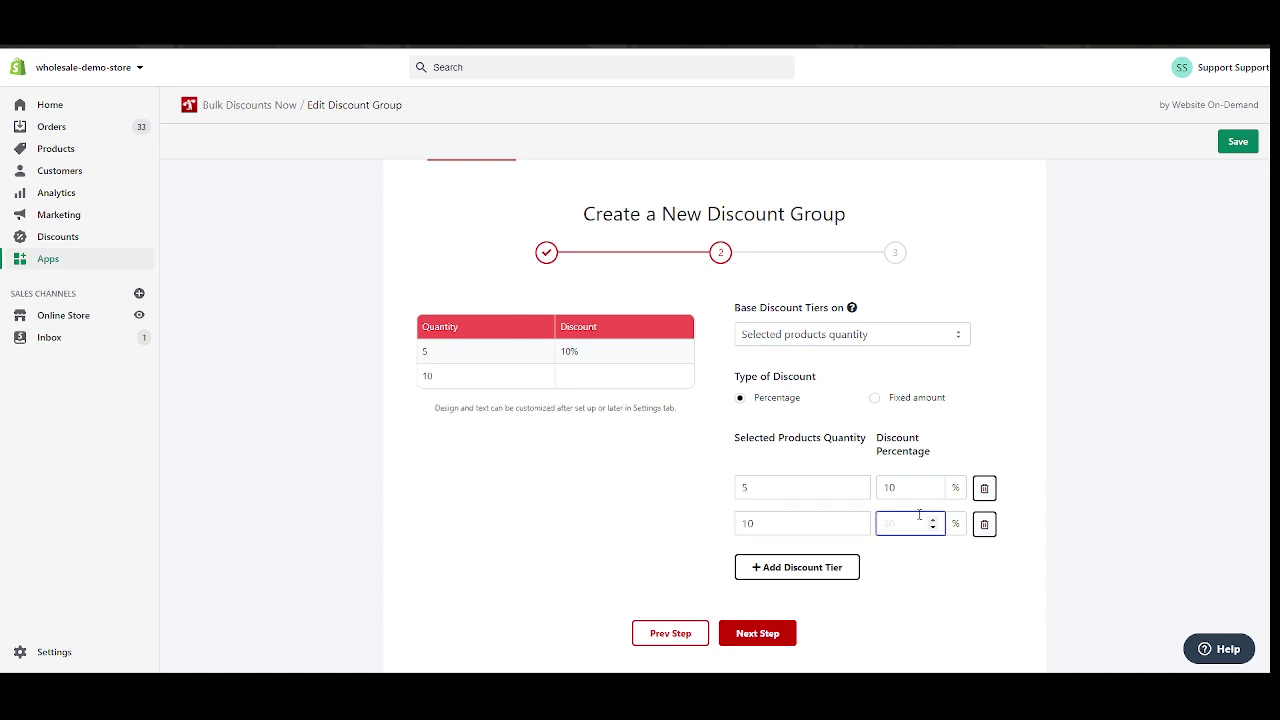
click(809, 568)
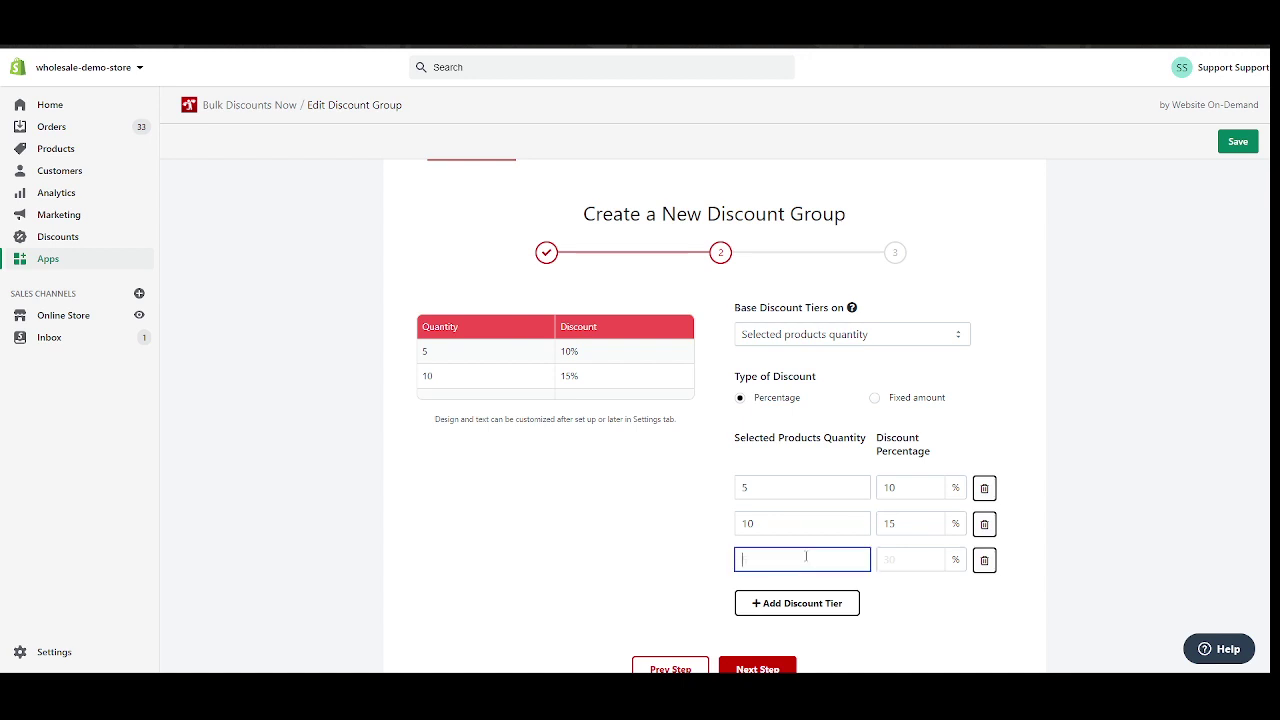
click(896, 559)
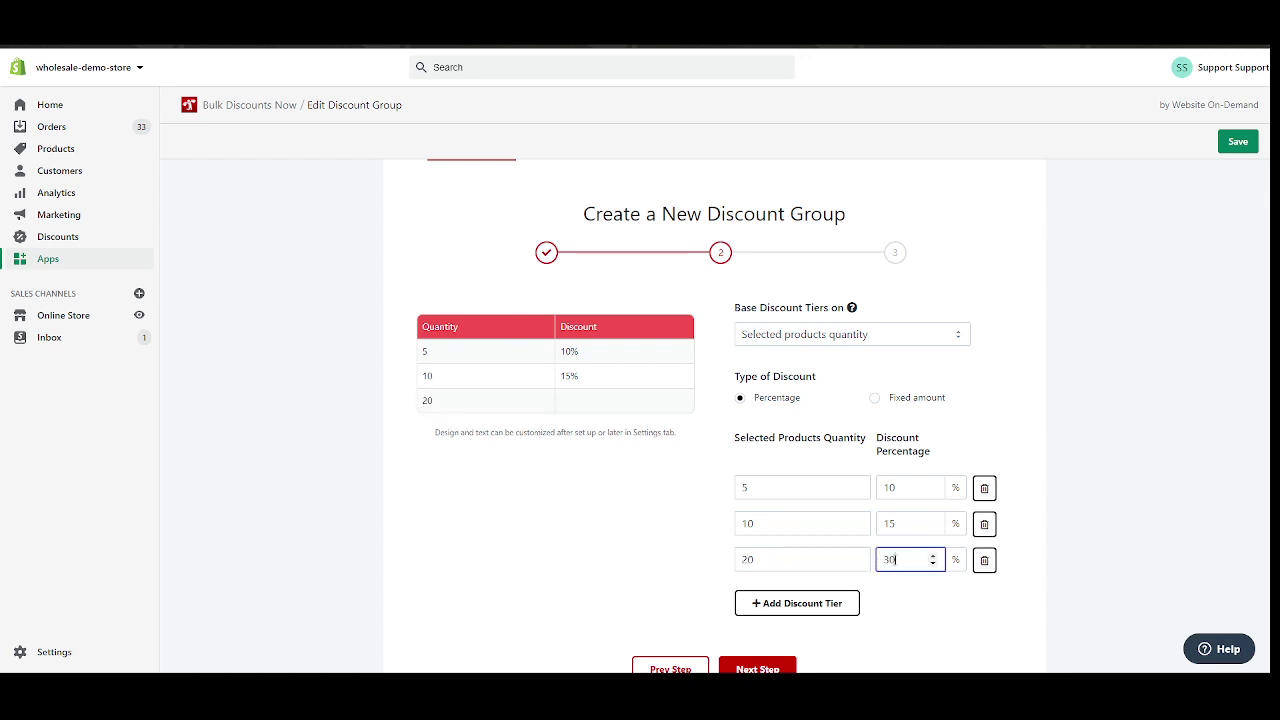
text(30)
click(1131, 514)
Check the tier table, continue to the group's final setup stage and review its product page preview and display options.
scroll(1128, 514, down, 3)
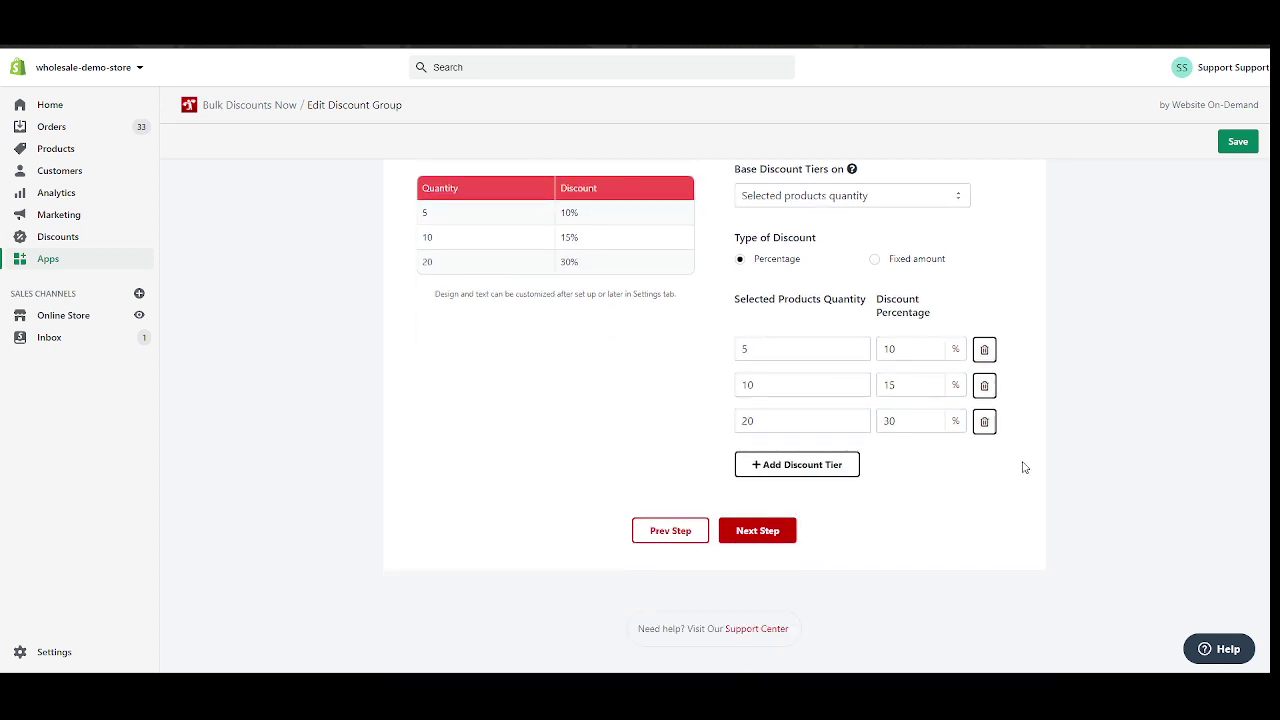
scroll(1015, 463, up, 4)
scroll(1007, 463, down, 3)
click(758, 531)
scroll(792, 490, up, 1)
scroll(780, 457, down, 1)
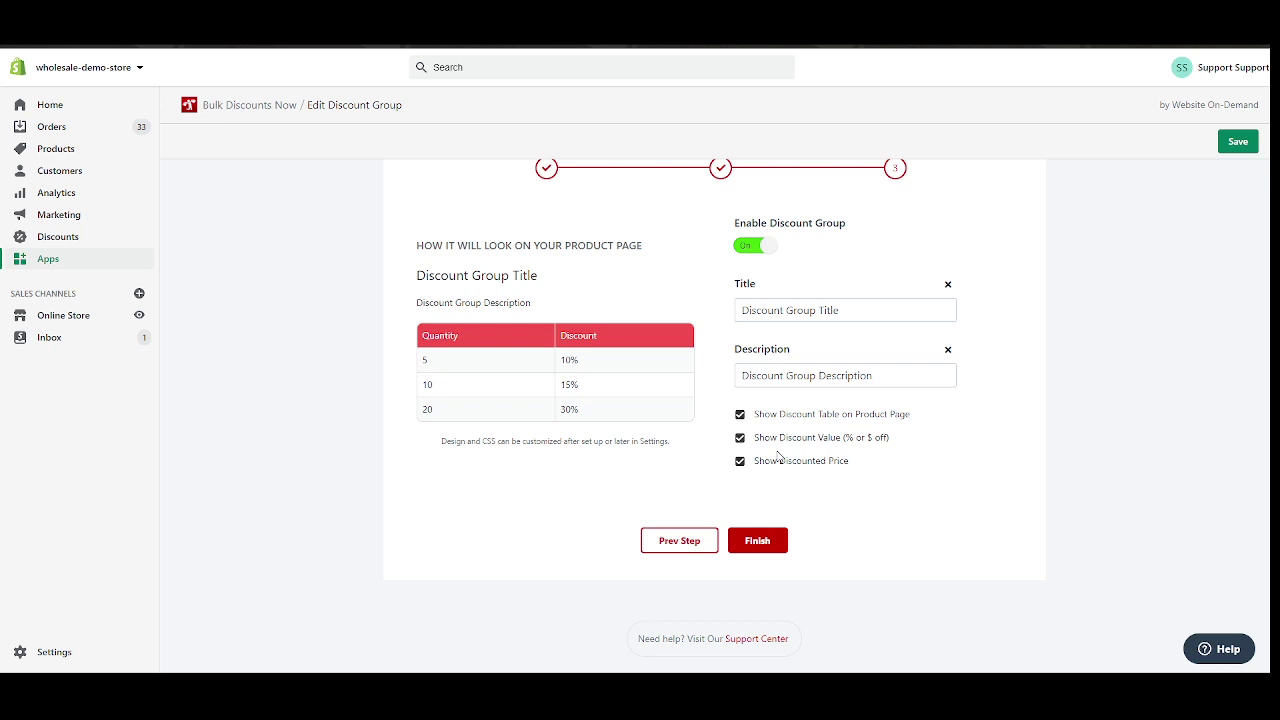
scroll(580, 297, up, 1)
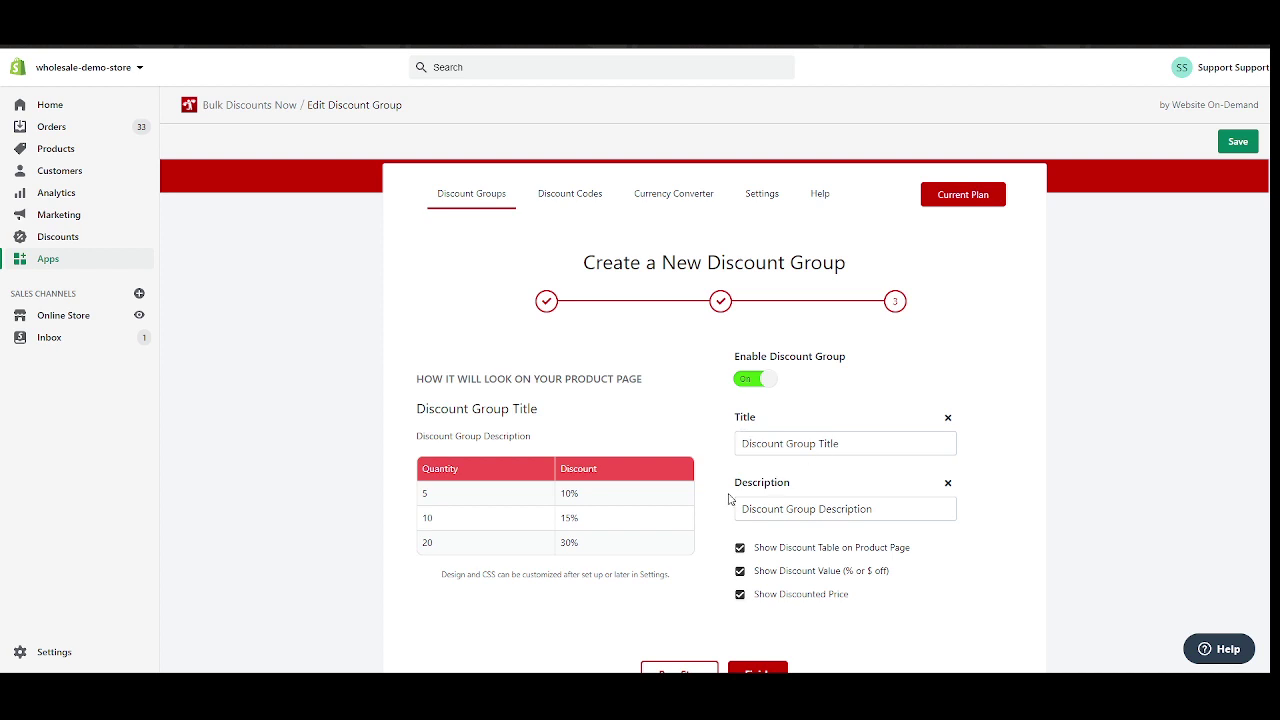
scroll(800, 555, down, 1)
scroll(777, 520, up, 1)
Title the discount group "BFCM" and give it the description "Buy more save more".
double_click(768, 445)
triple_click(768, 445)
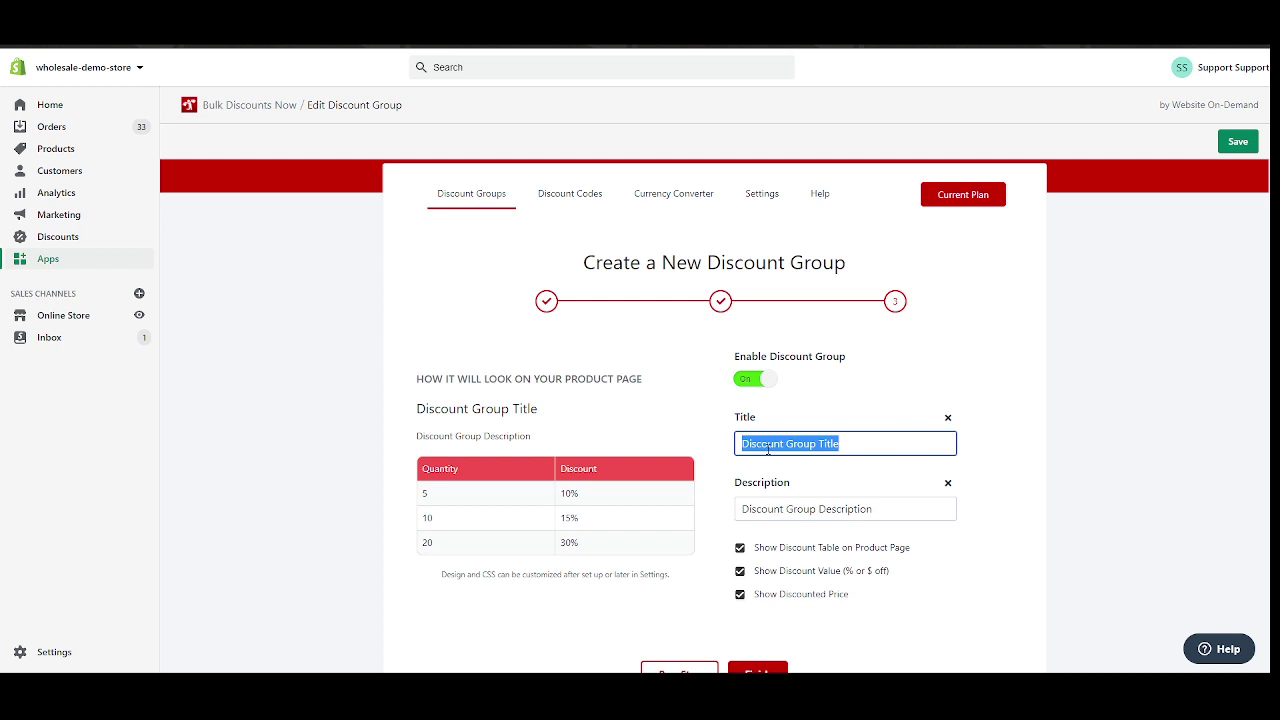
text(R)
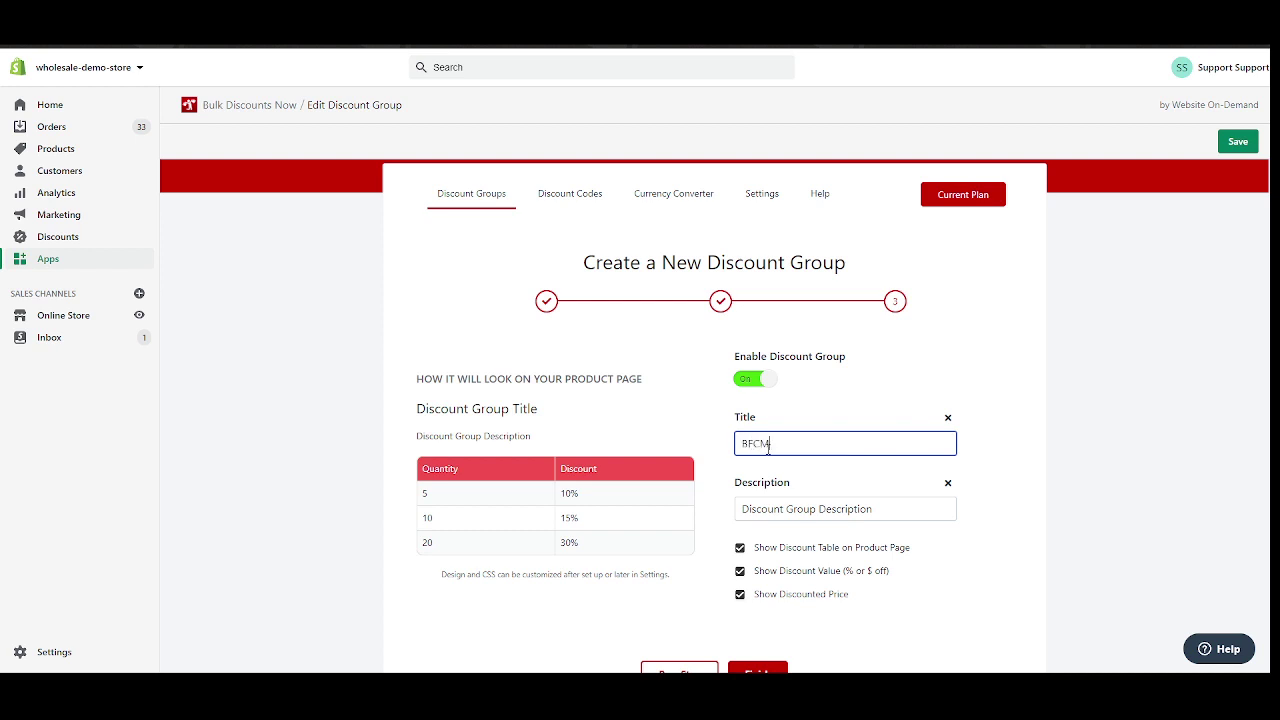
triple_click(851, 507)
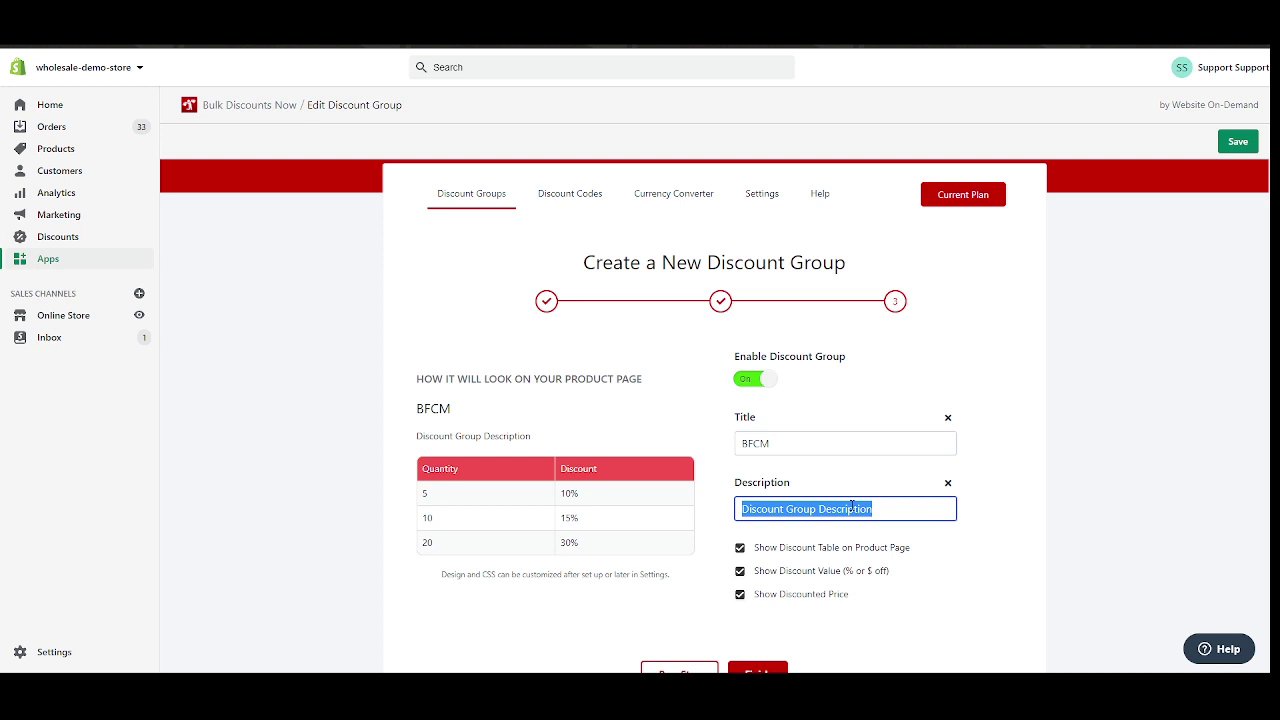
text(Buy more sav)
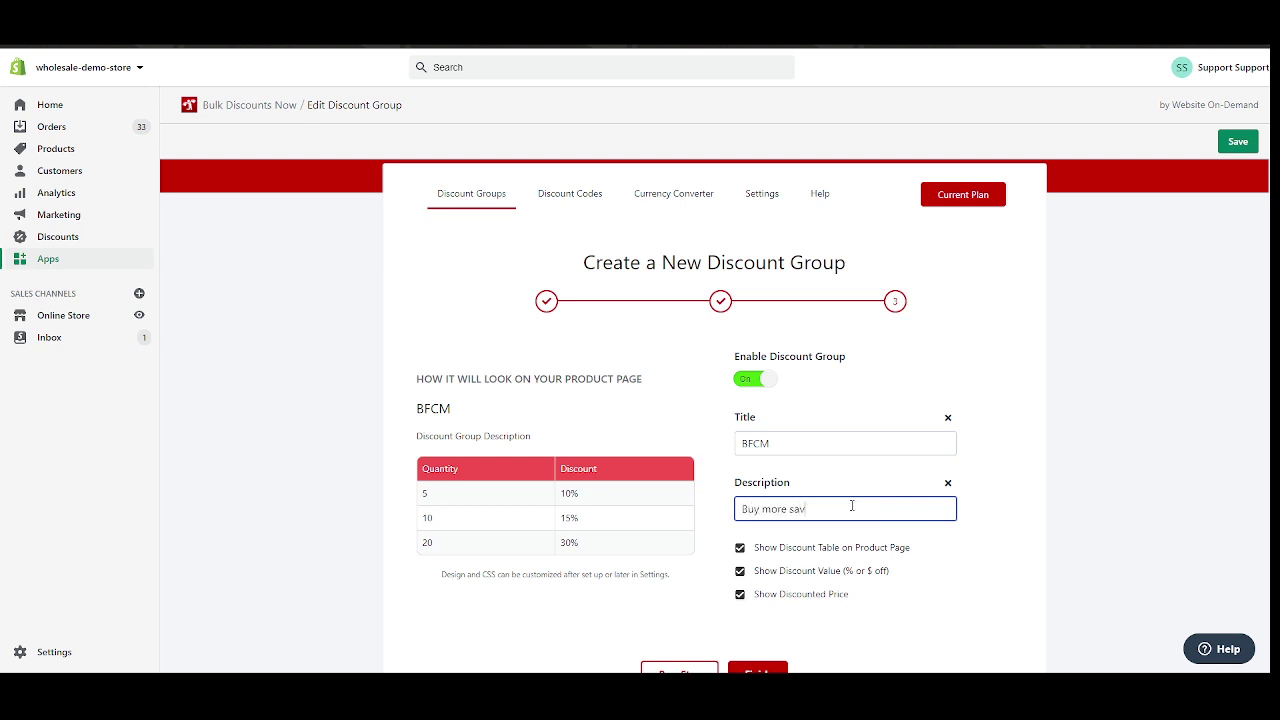
text(e more)
Clear the group's title and description and re-enter them as "BFCM" and "Buy more save more".
triple_click(851, 510)
key(BackSpace)
triple_click(802, 446)
key(BackSpace)
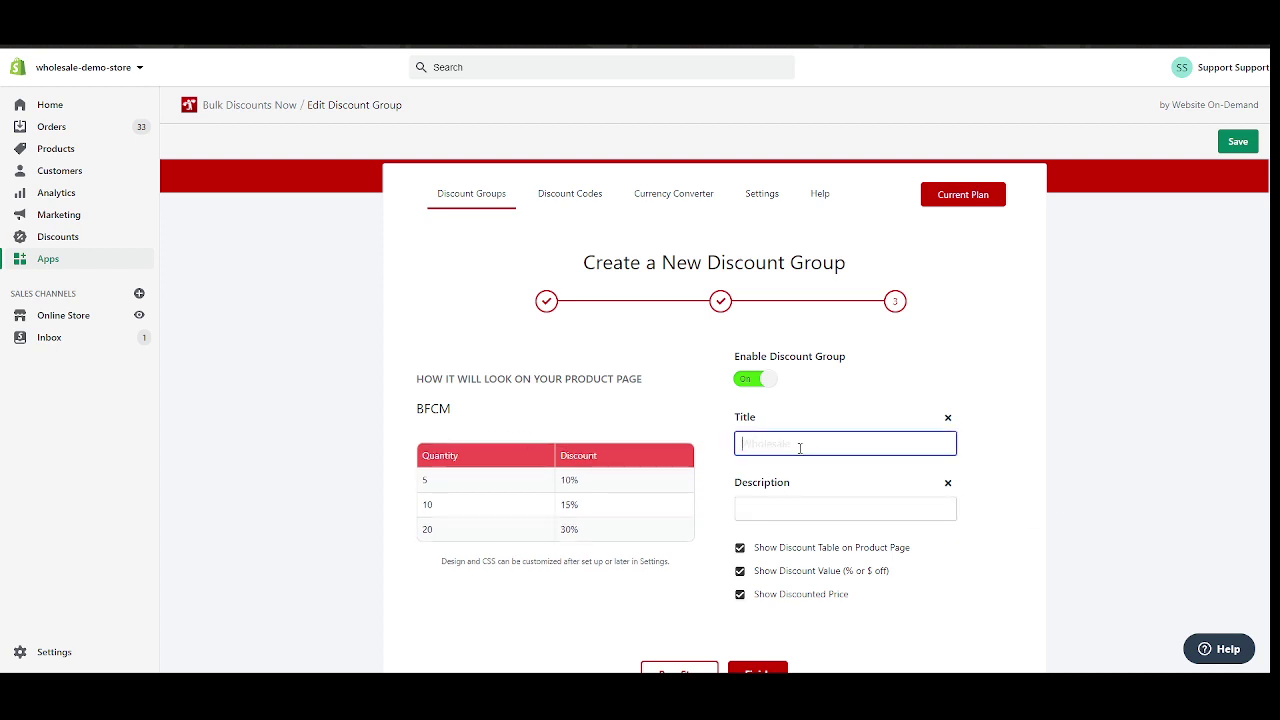
text(BFCM)
click(801, 510)
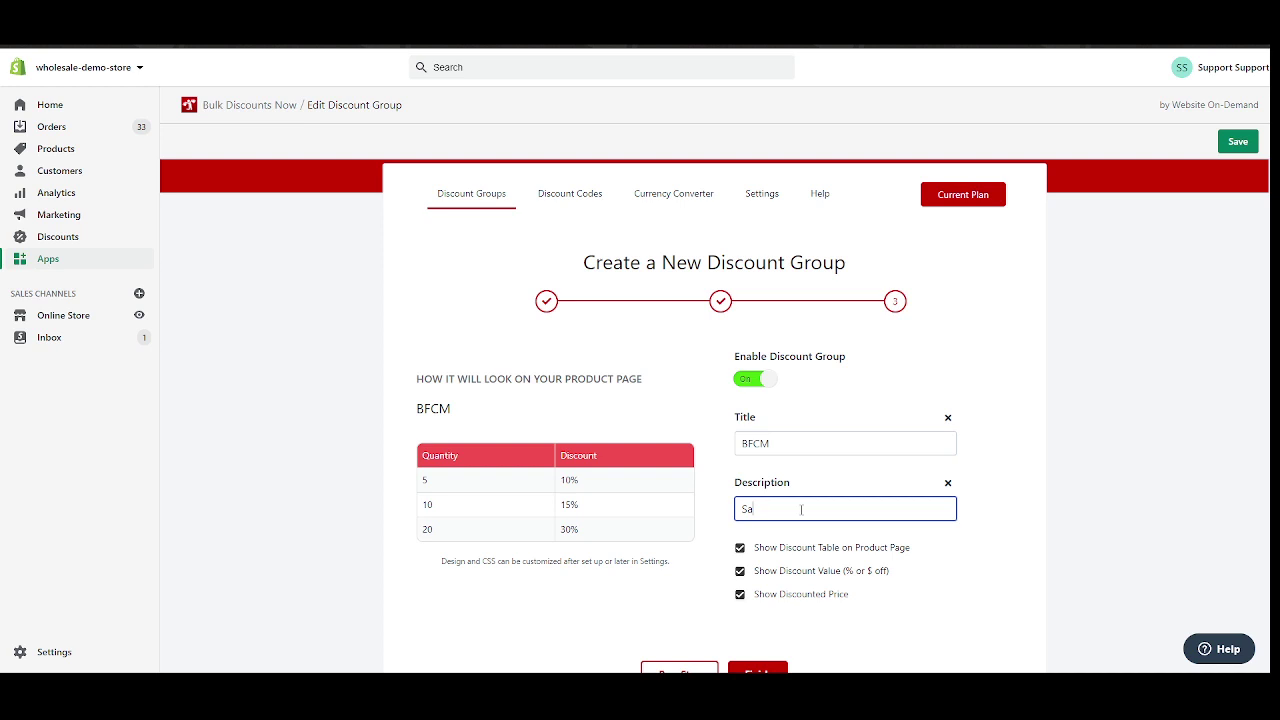
text(BUy more save more)
drag(748, 511, 758, 511)
text(u)
Keep the discount table and discount value shown, turn off Show Discounted Price, and finish the discount group.
scroll(1052, 517, down, 3)
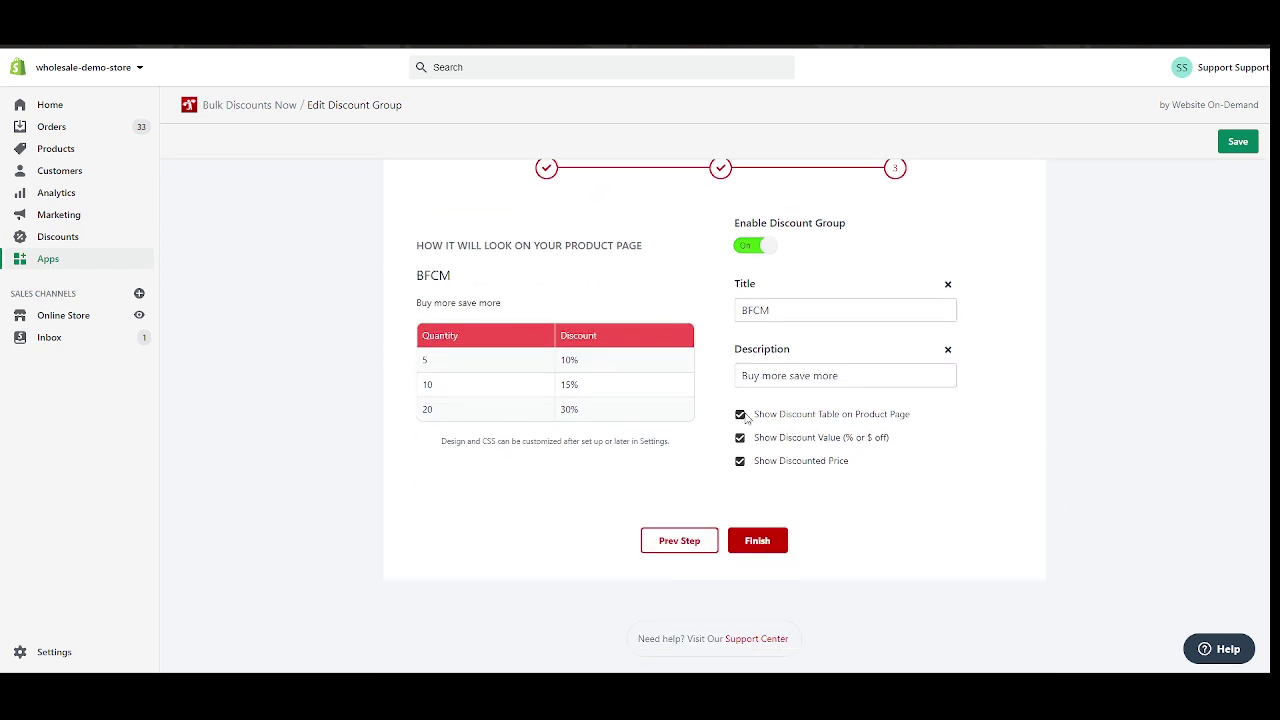
scroll(742, 410, down, 1)
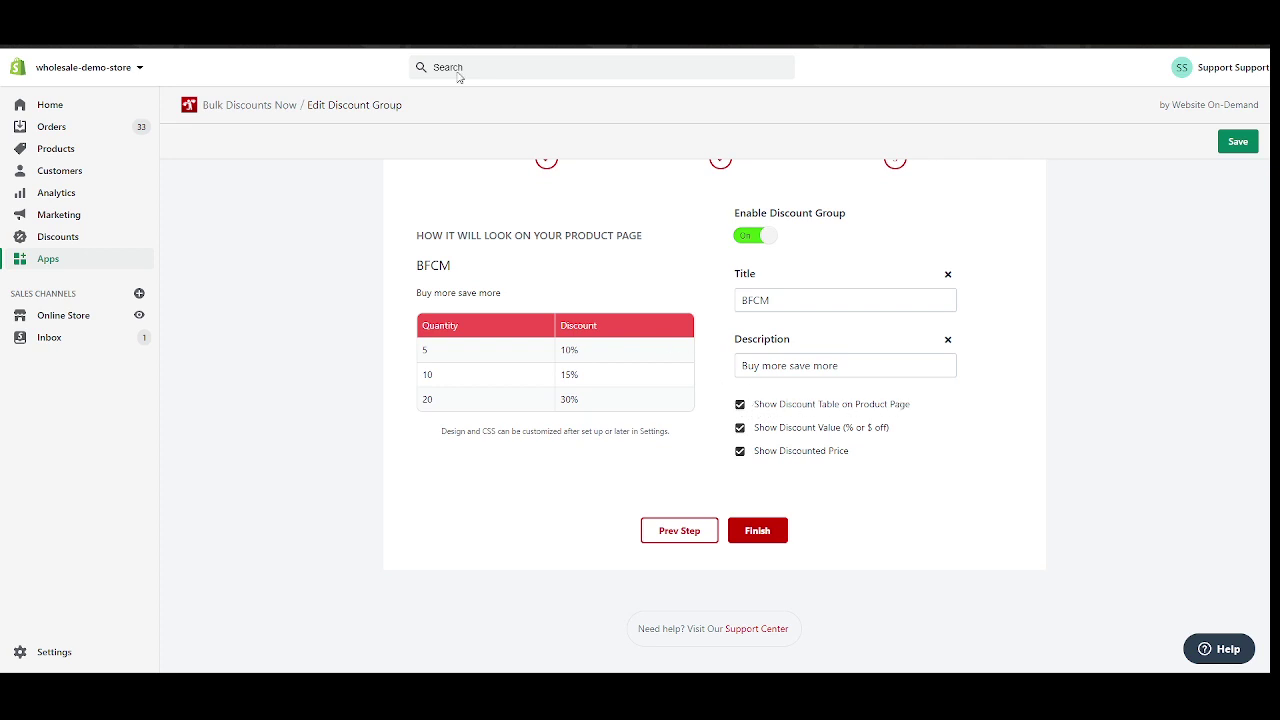
click(741, 407)
click(741, 430)
click(741, 430)
click(765, 534)
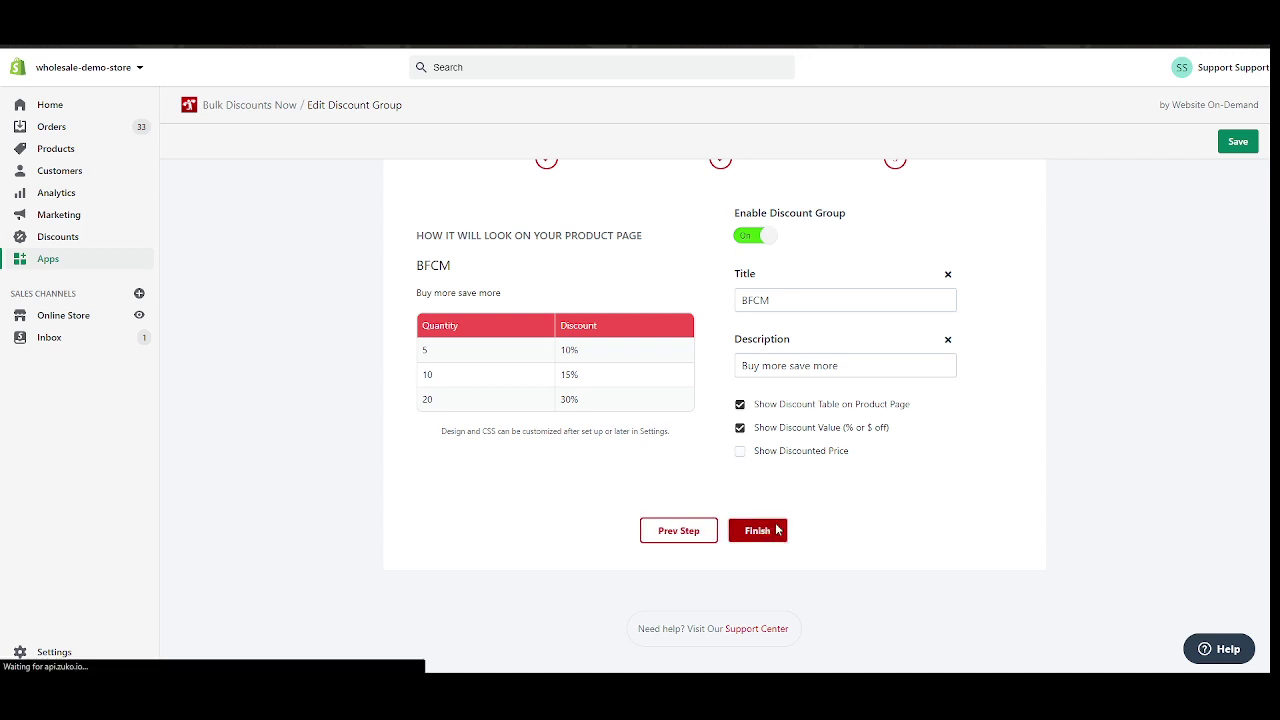
Check the name and discount amount of the BFCM entry in the discount group list.
drag(465, 407, 526, 406)
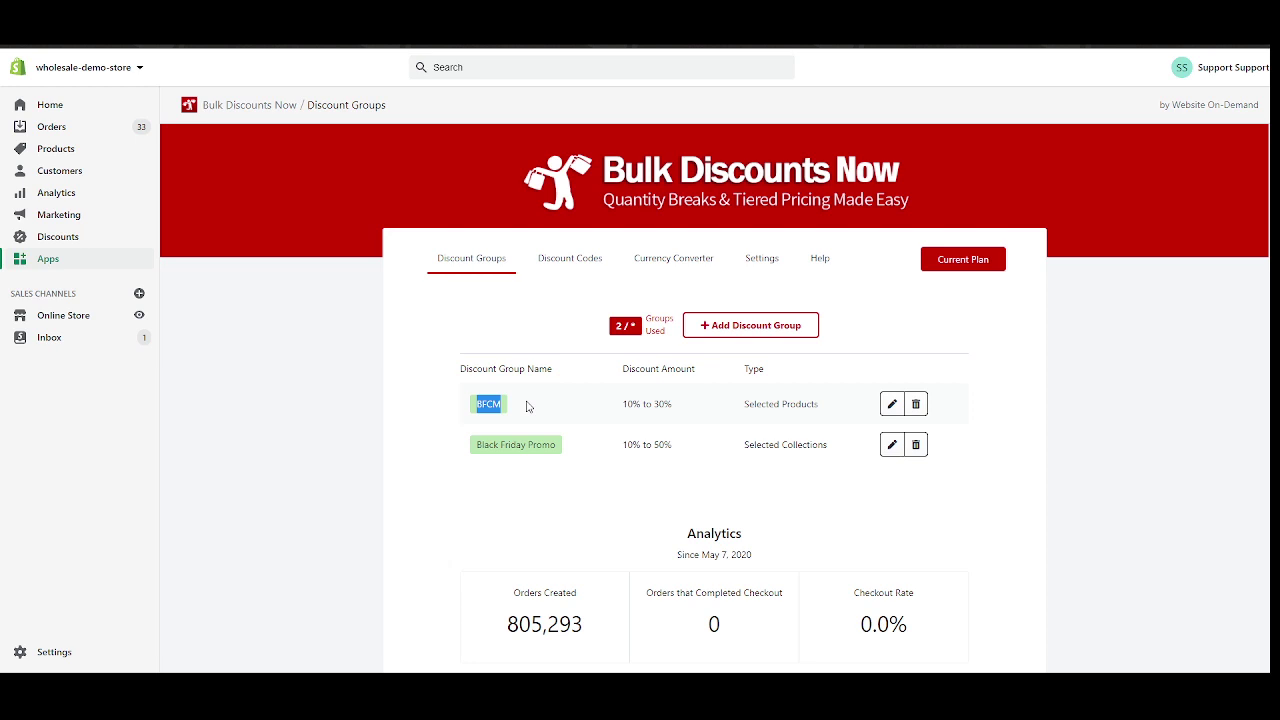
click(573, 418)
double_click(495, 405)
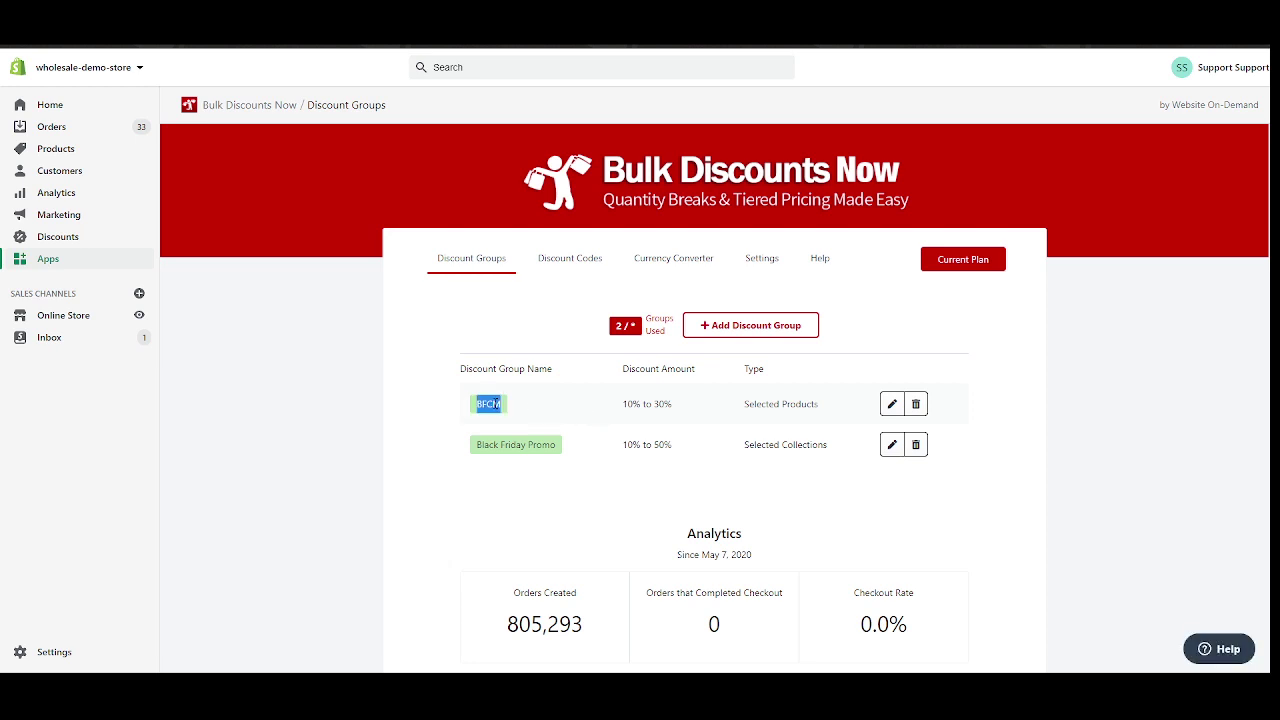
click(488, 404)
double_click(488, 404)
click(518, 416)
double_click(628, 404)
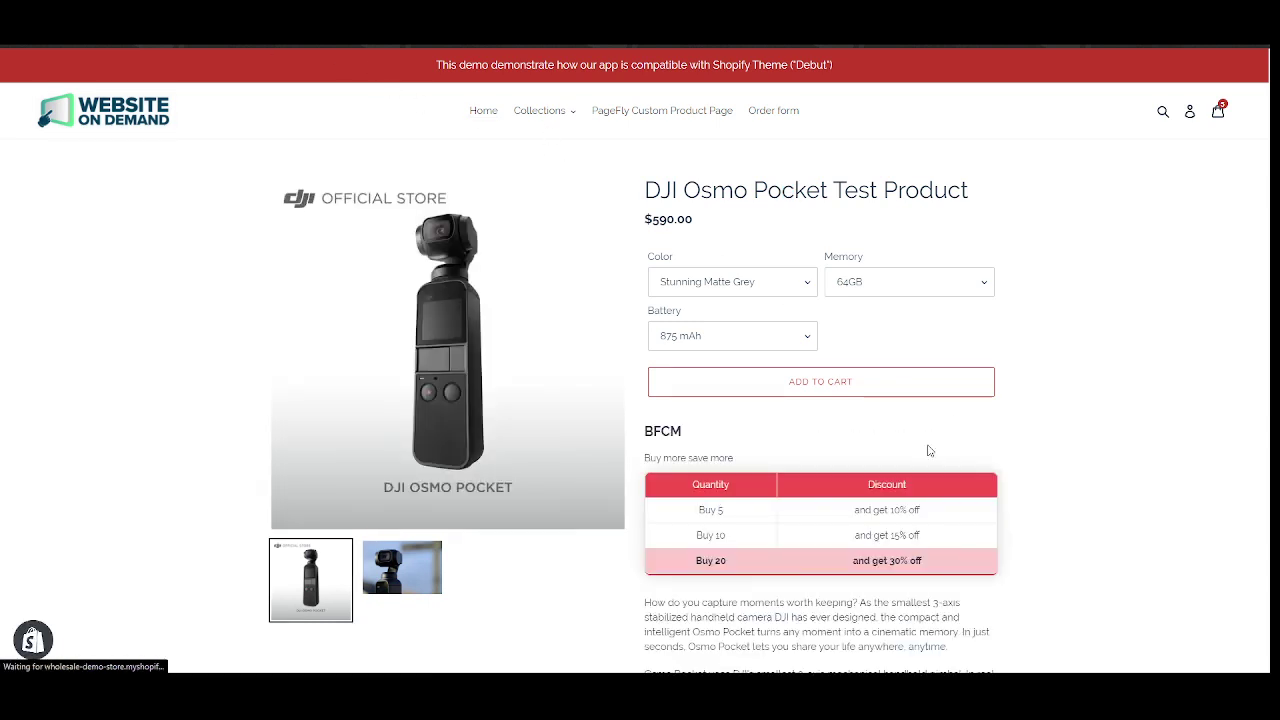
Examine the BFCM title, description and quantity discount table on the DJI Osmo Pocket Test Product's store page.
double_click(722, 458)
scroll(760, 462, down, 2)
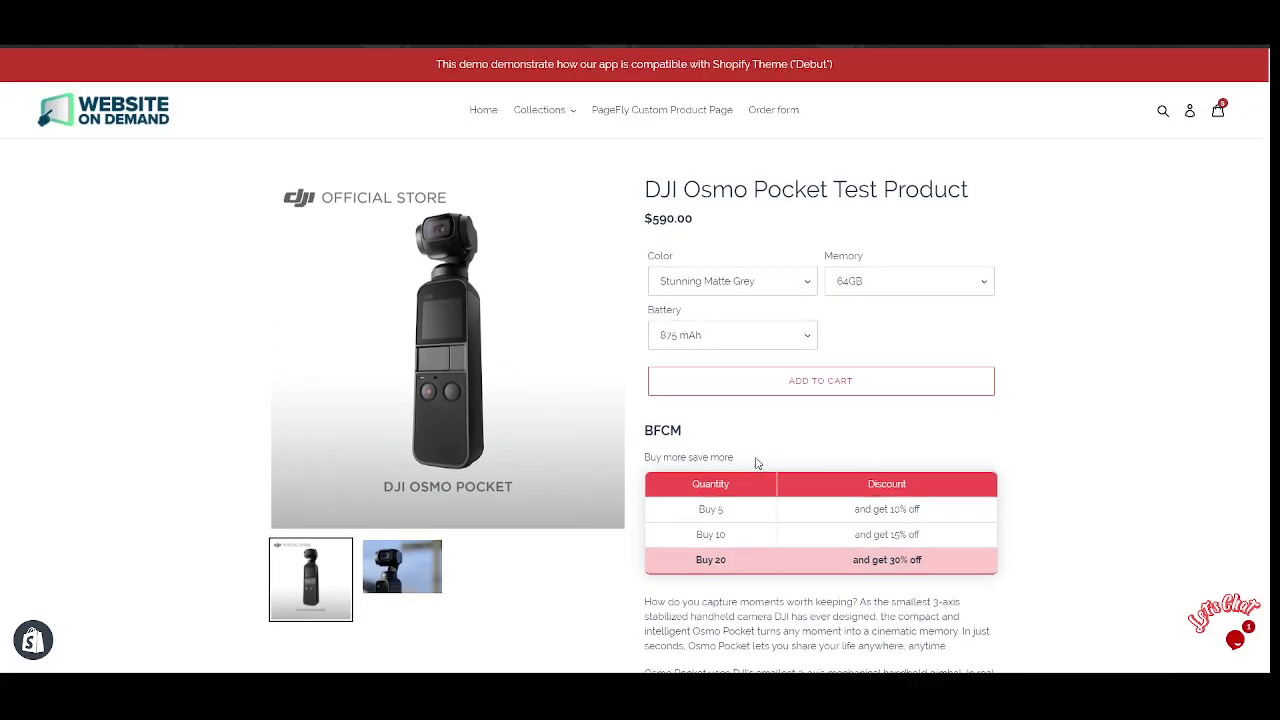
scroll(680, 450, down, 2)
scroll(725, 399, up, 1)
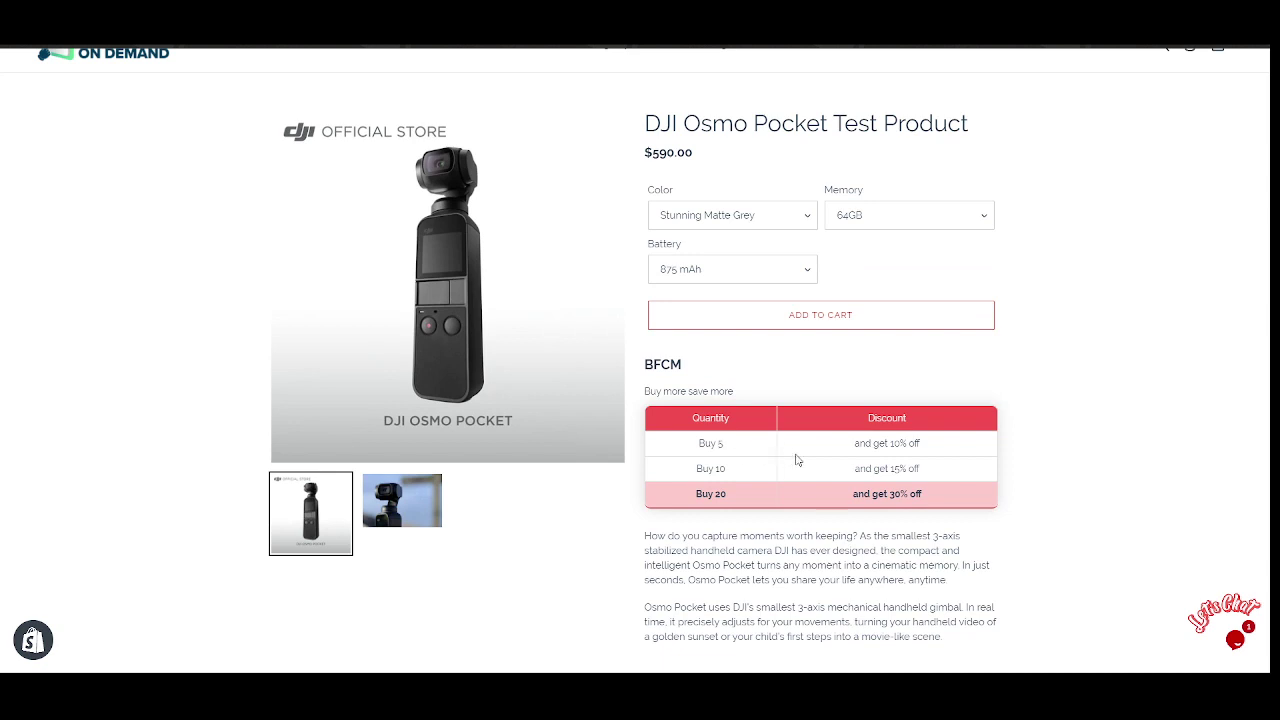
drag(848, 455, 920, 455)
click(930, 447)
drag(707, 468, 755, 477)
drag(905, 461, 975, 481)
drag(755, 495, 712, 494)
drag(868, 494, 984, 516)
click(984, 516)
drag(850, 434, 960, 491)
click(952, 504)
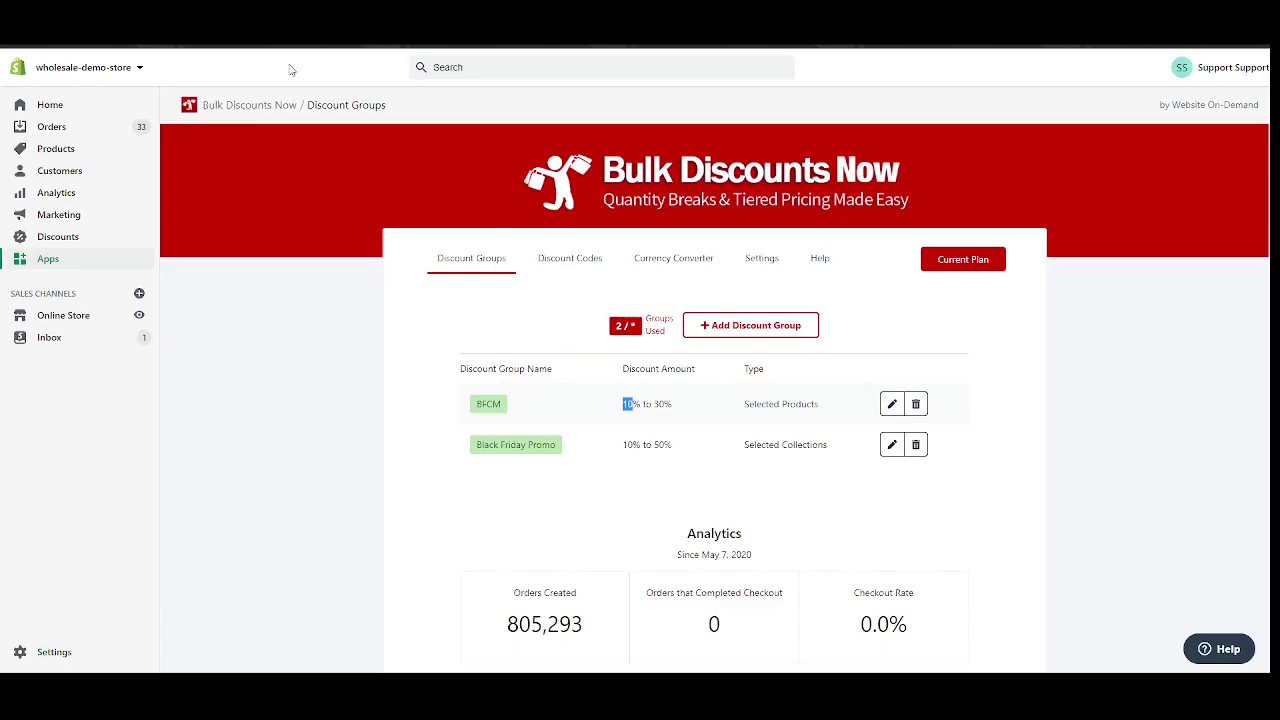
Open the Bulk Discounts Now display settings and examine the table format and table styling options.
click(765, 260)
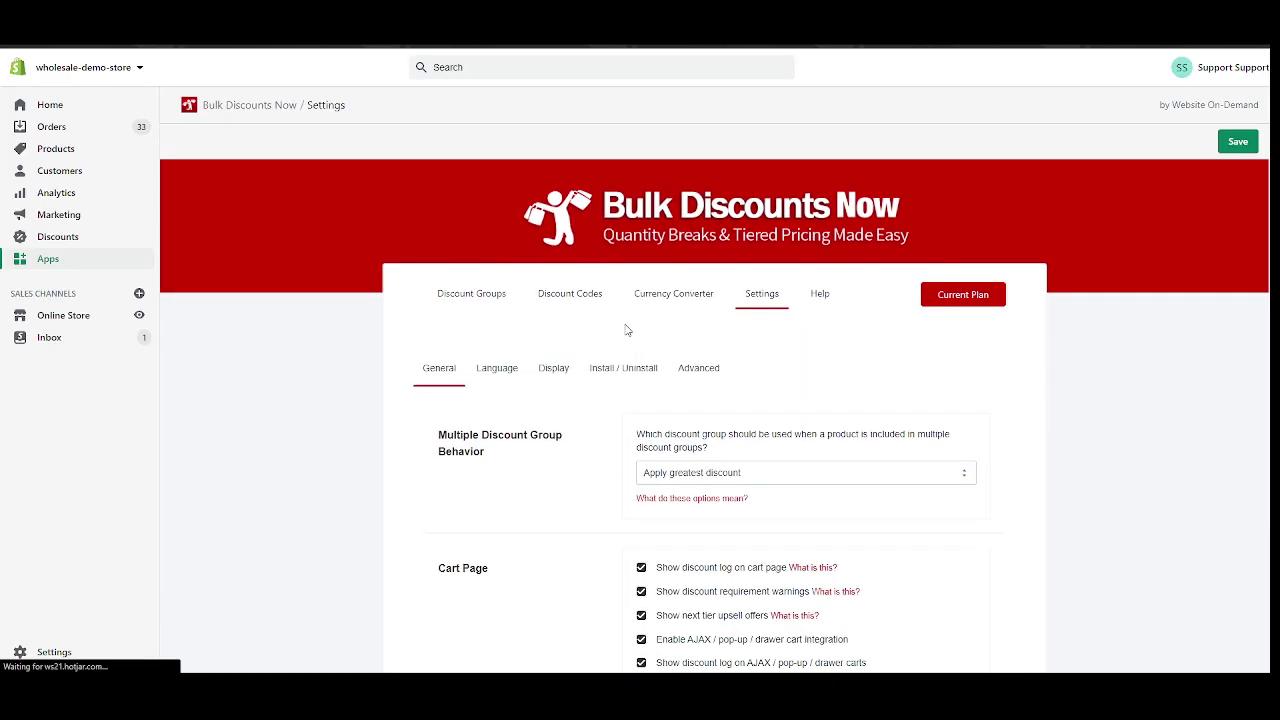
click(555, 368)
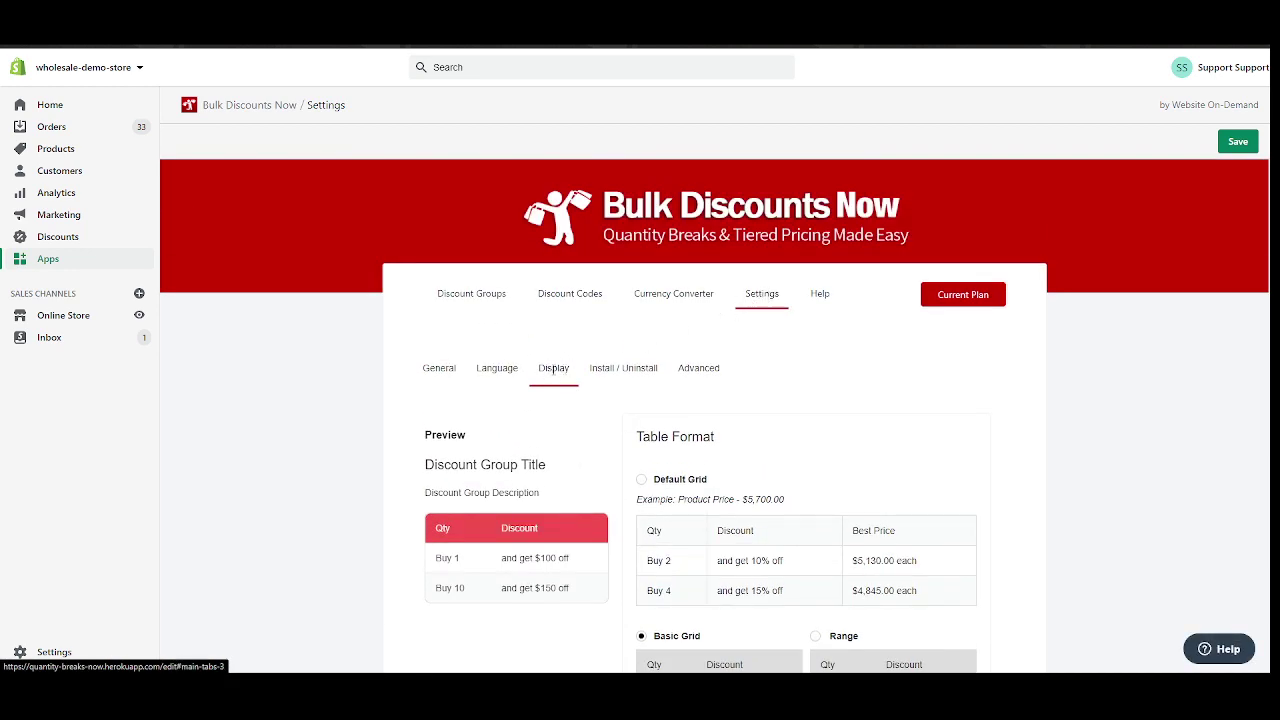
scroll(574, 371, down, 4)
scroll(574, 330, up, 3)
scroll(650, 350, down, 2)
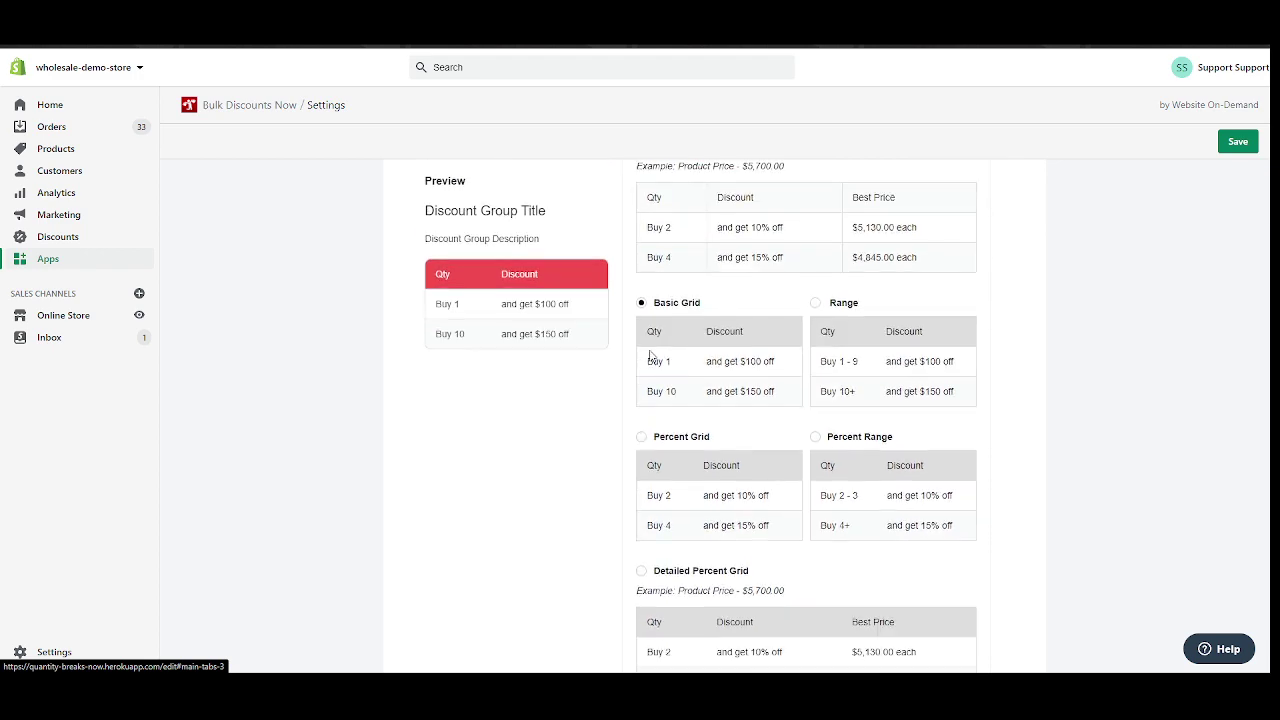
scroll(650, 355, down, 5)
scroll(741, 327, up, 2)
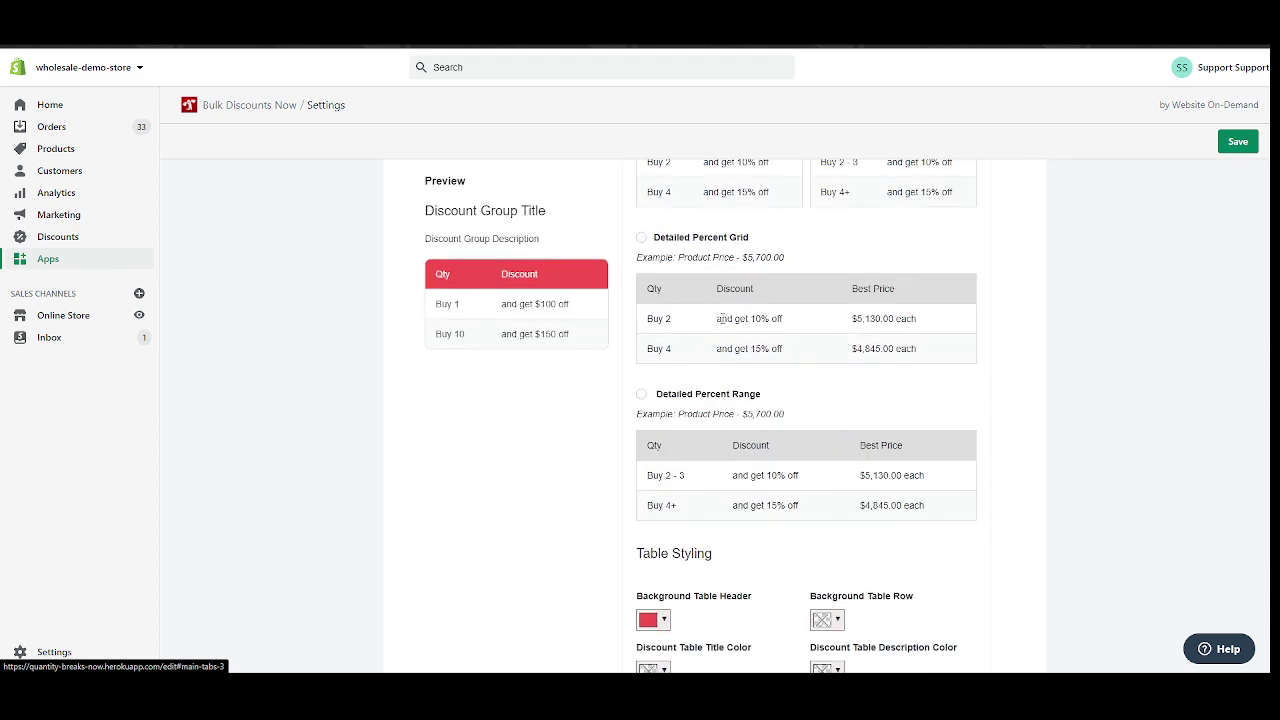
scroll(720, 318, down, 4)
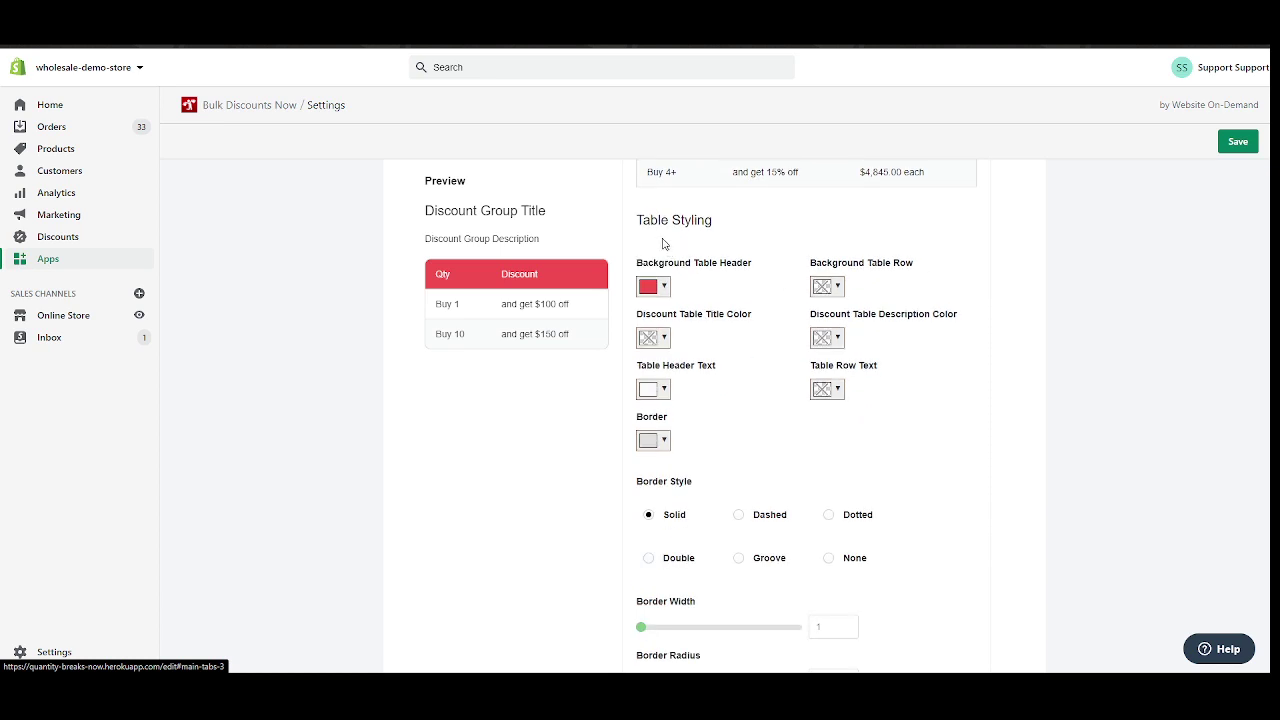
scroll(663, 244, down, 6)
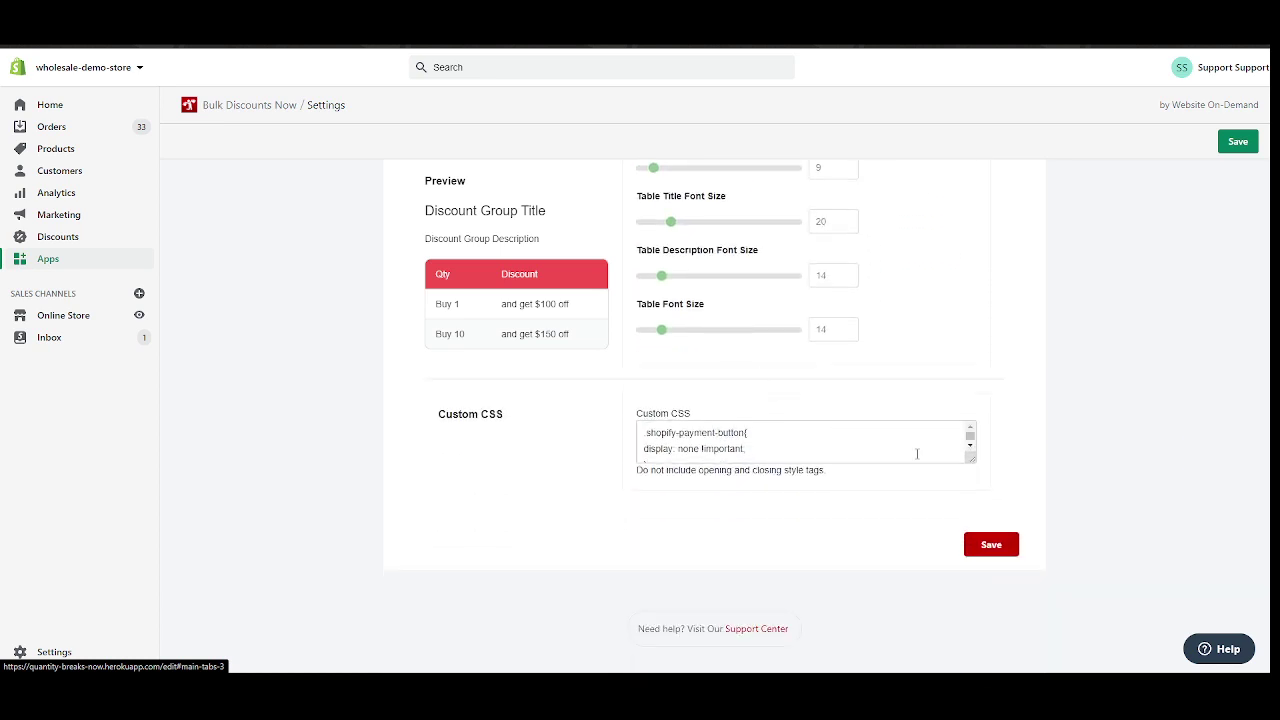
Enlarge the Custom CSS box in the display settings and look through its style rules.
drag(968, 458, 962, 551)
scroll(962, 551, down, 5)
click(1011, 558)
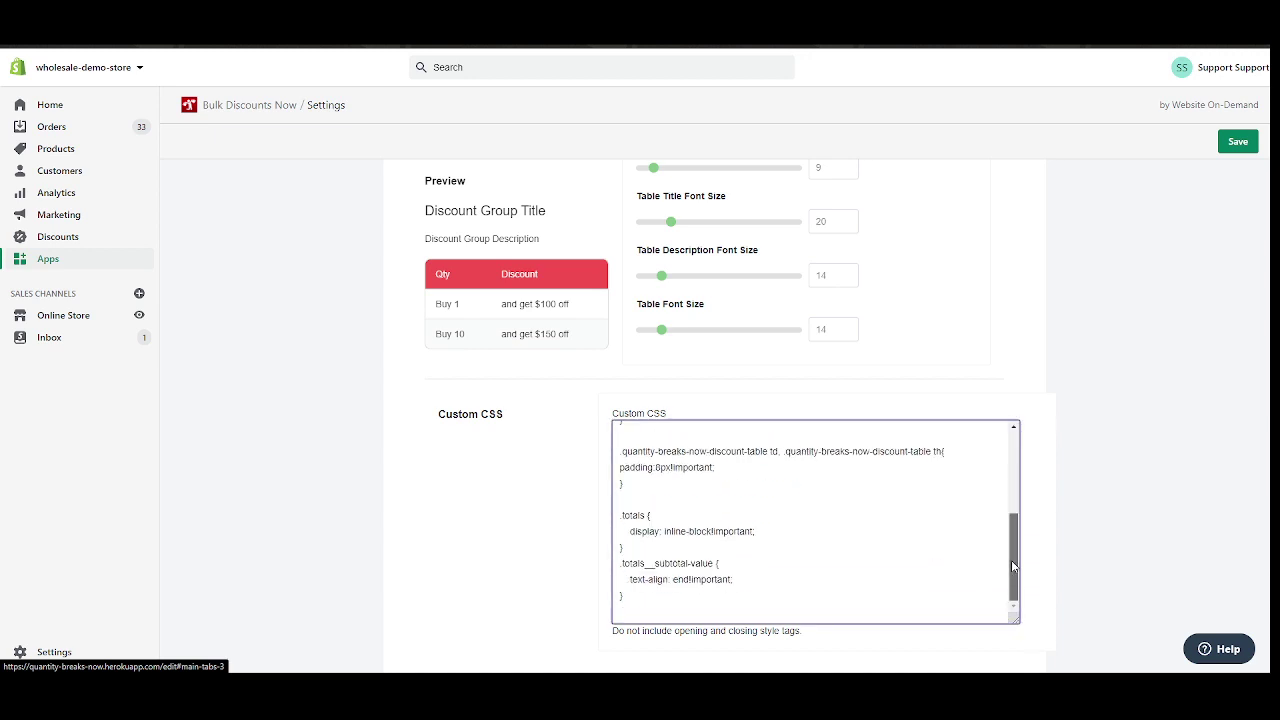
scroll(1000, 489, up, 5)
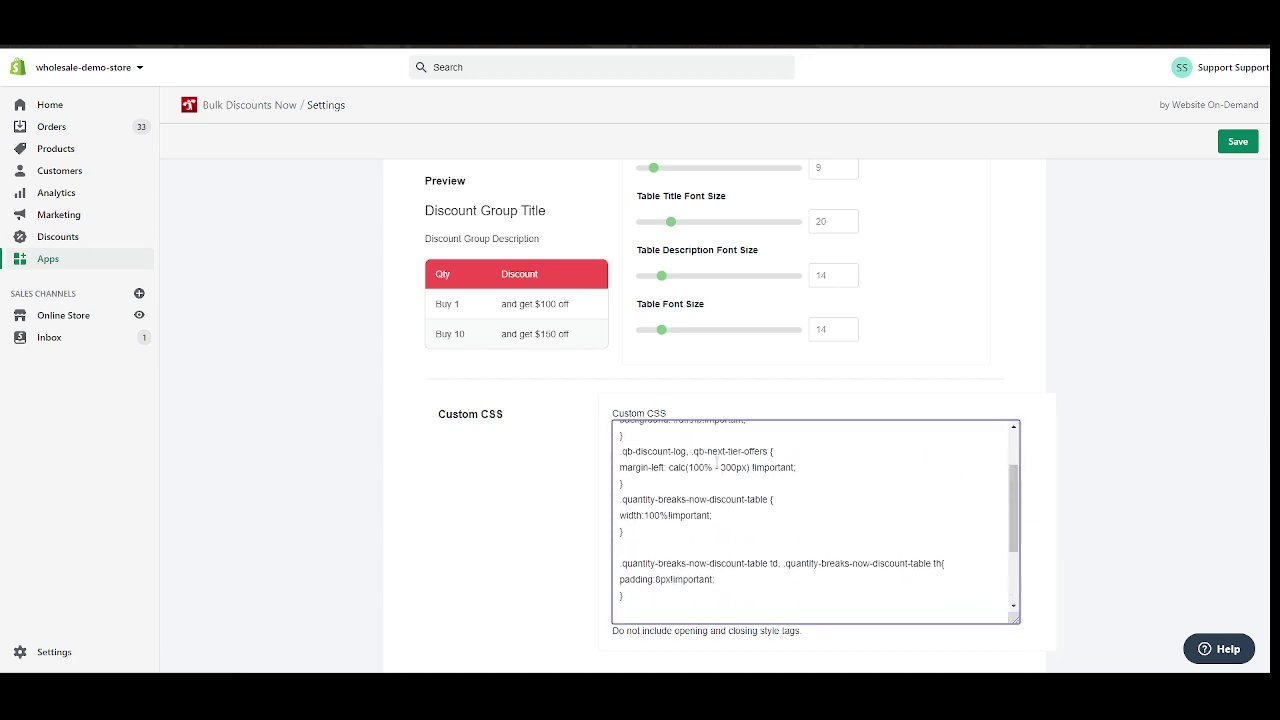
scroll(729, 467, up, 1)
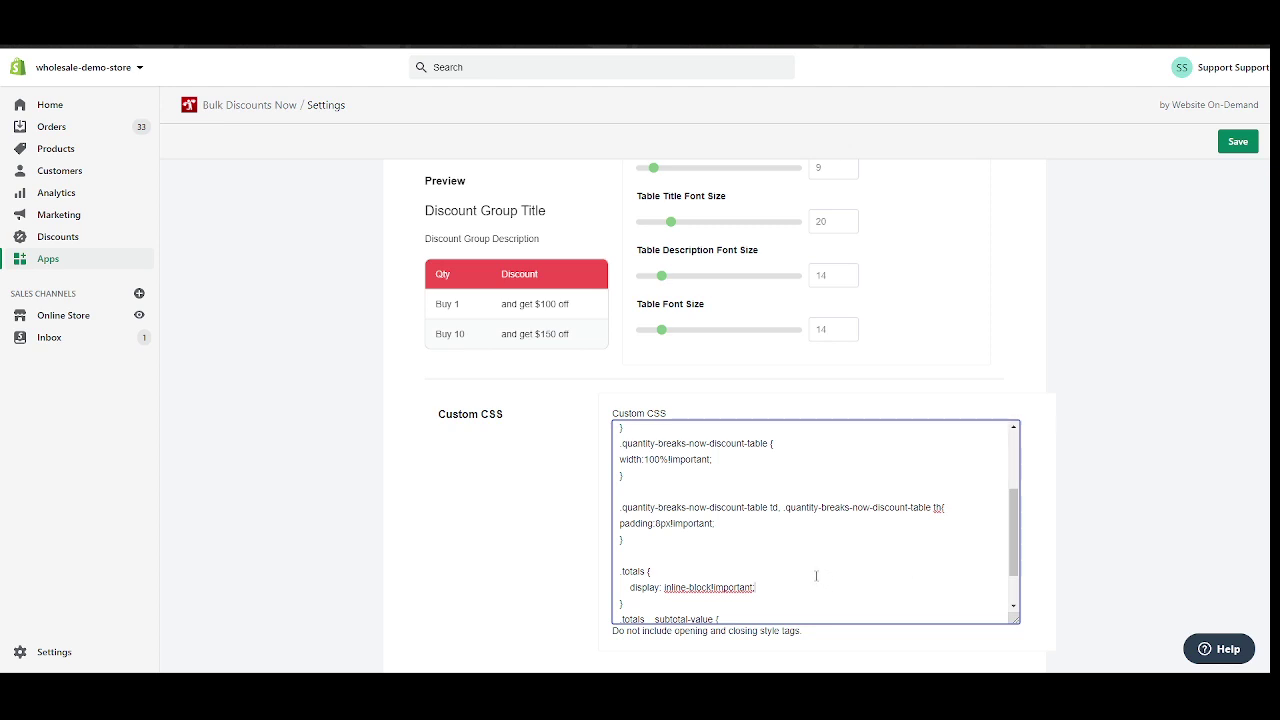
scroll(808, 572, up, 3)
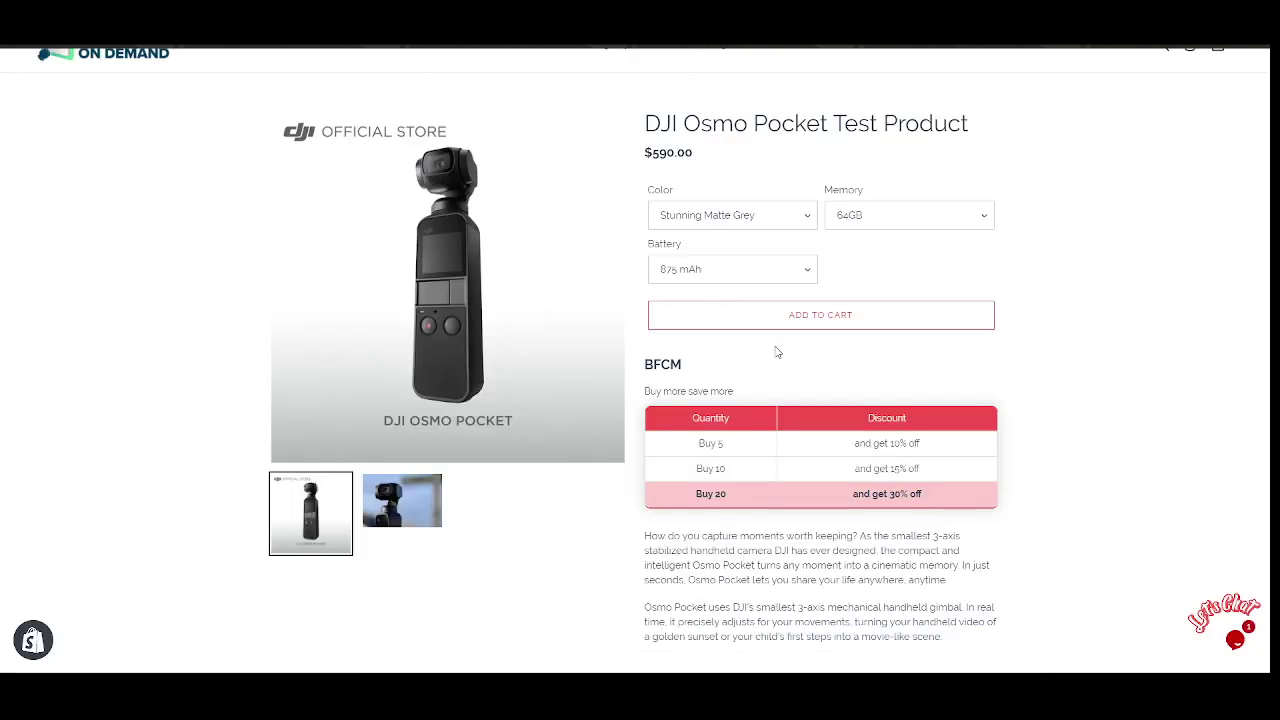
Check the product page's discount table again, add one DJI Osmo Pocket Test Product to the cart and view the cart.
scroll(755, 397, down, 2)
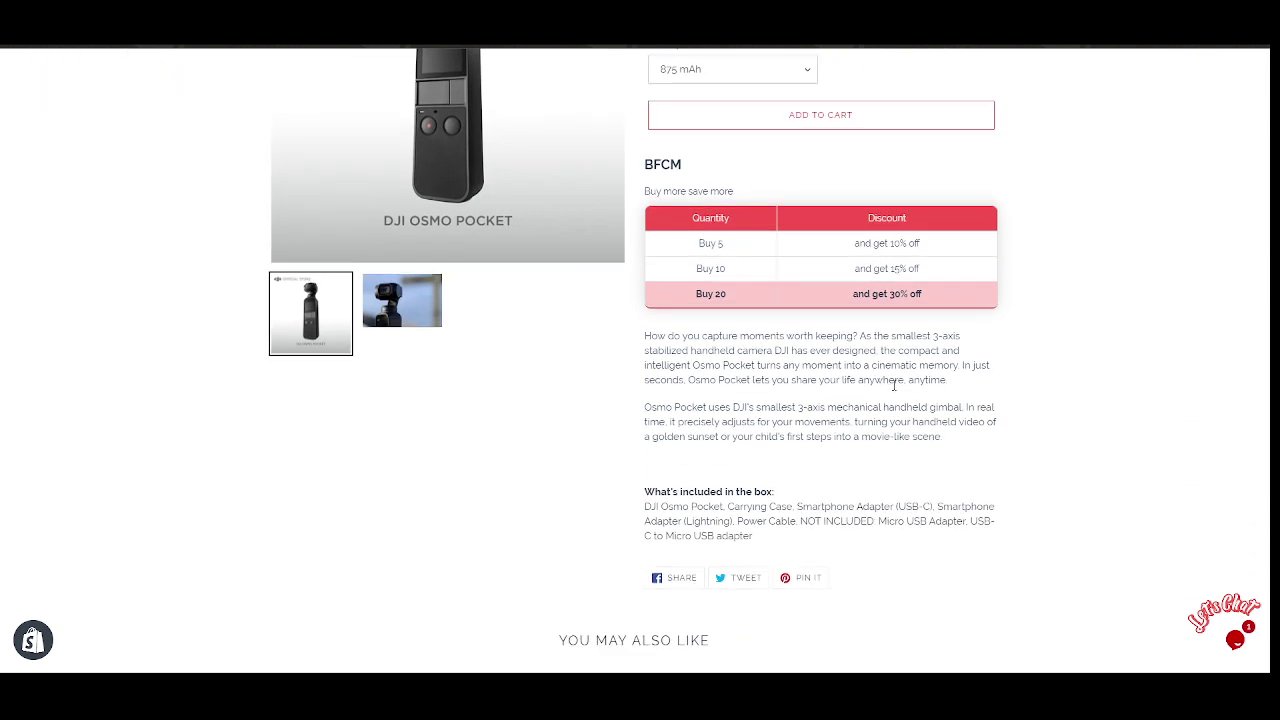
scroll(880, 380, up, 3)
scroll(900, 340, up, 1)
scroll(983, 347, down, 2)
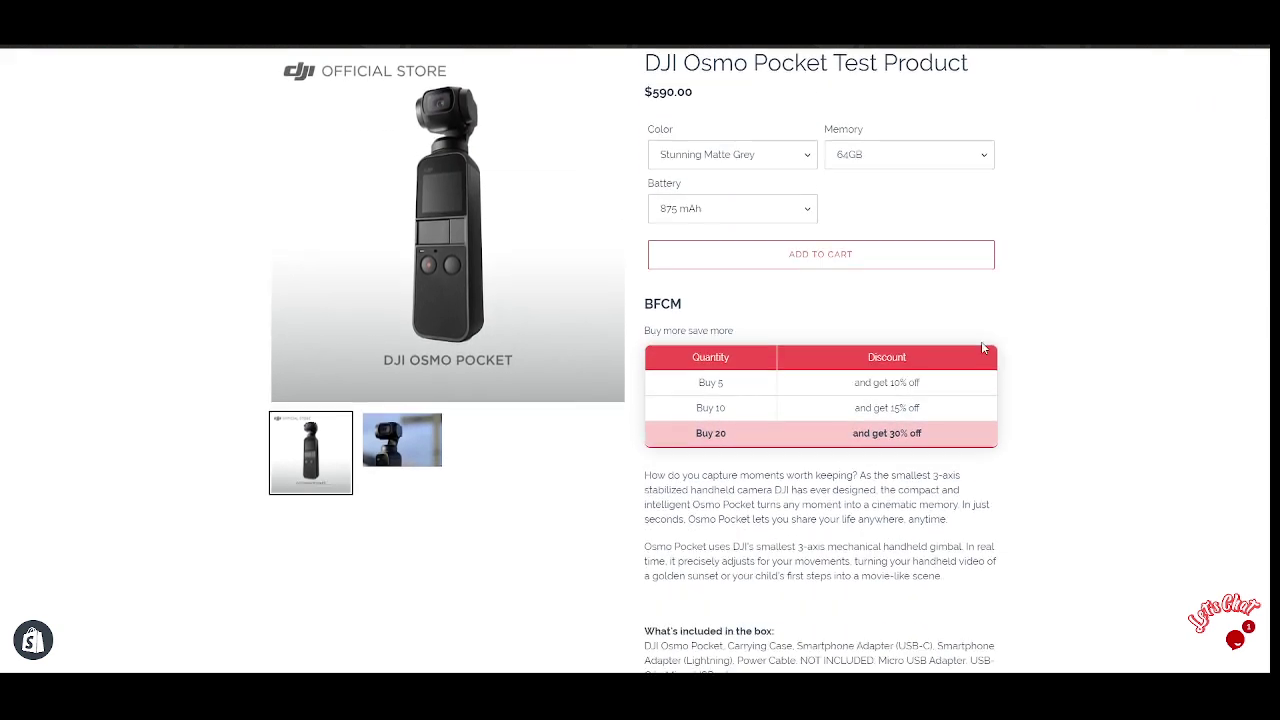
scroll(983, 347, up, 1)
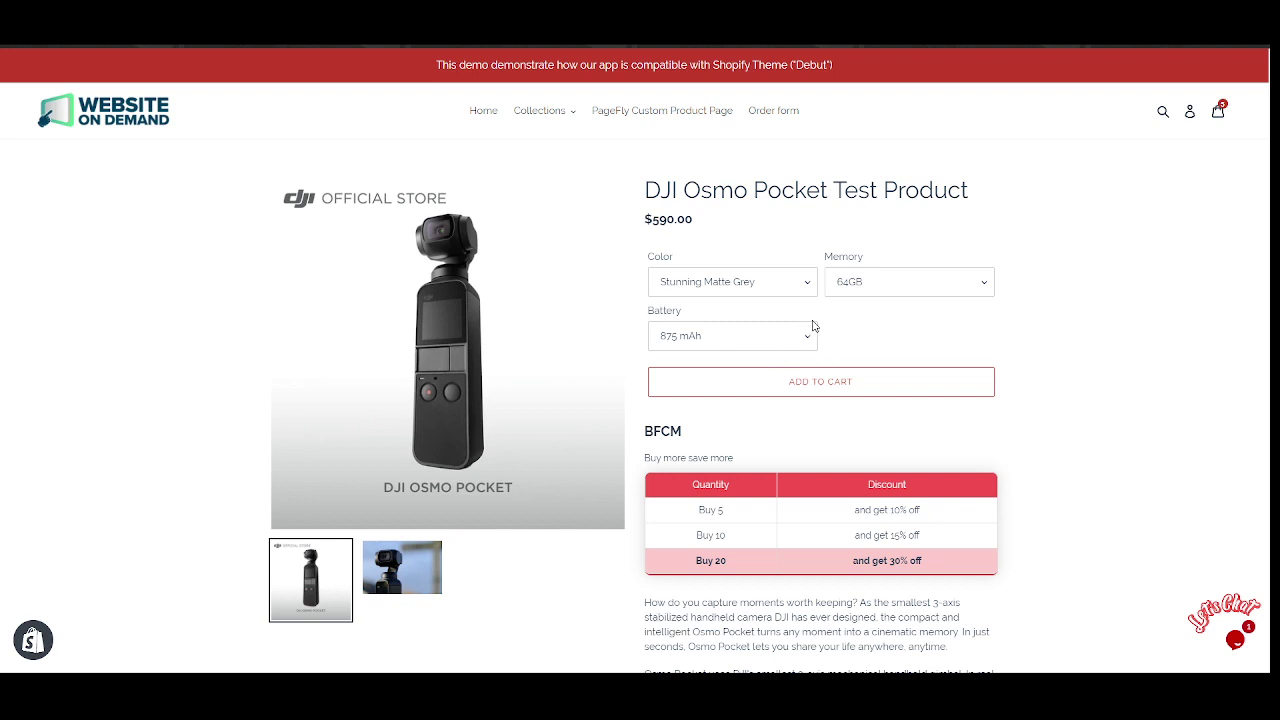
click(777, 387)
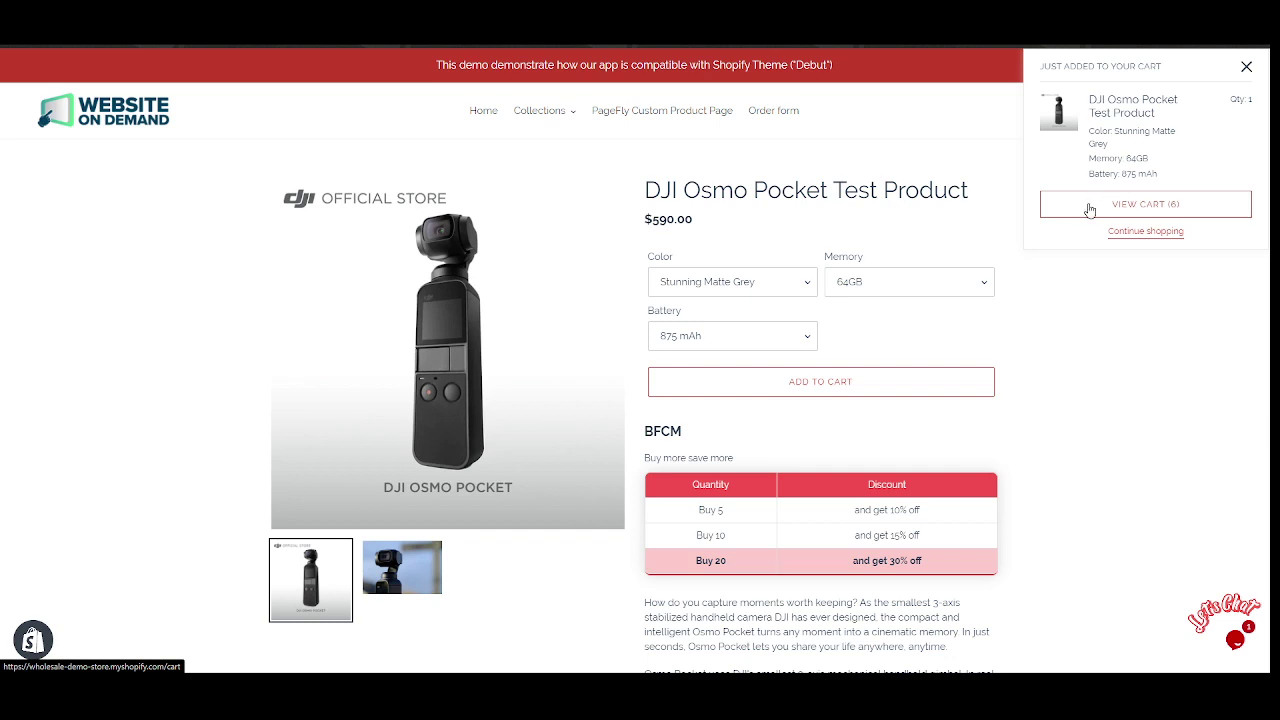
click(1090, 210)
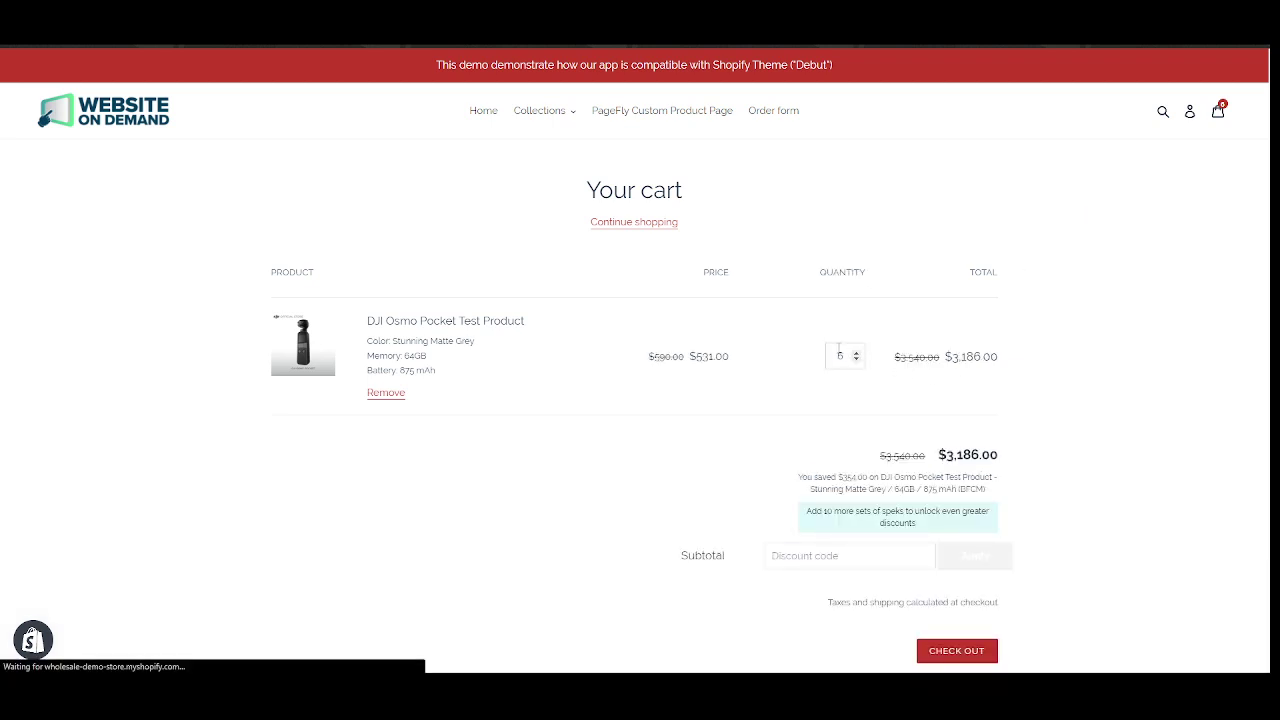
Set the DJI Osmo Pocket's cart quantity to 1 and read the discount requirement message.
double_click(840, 356)
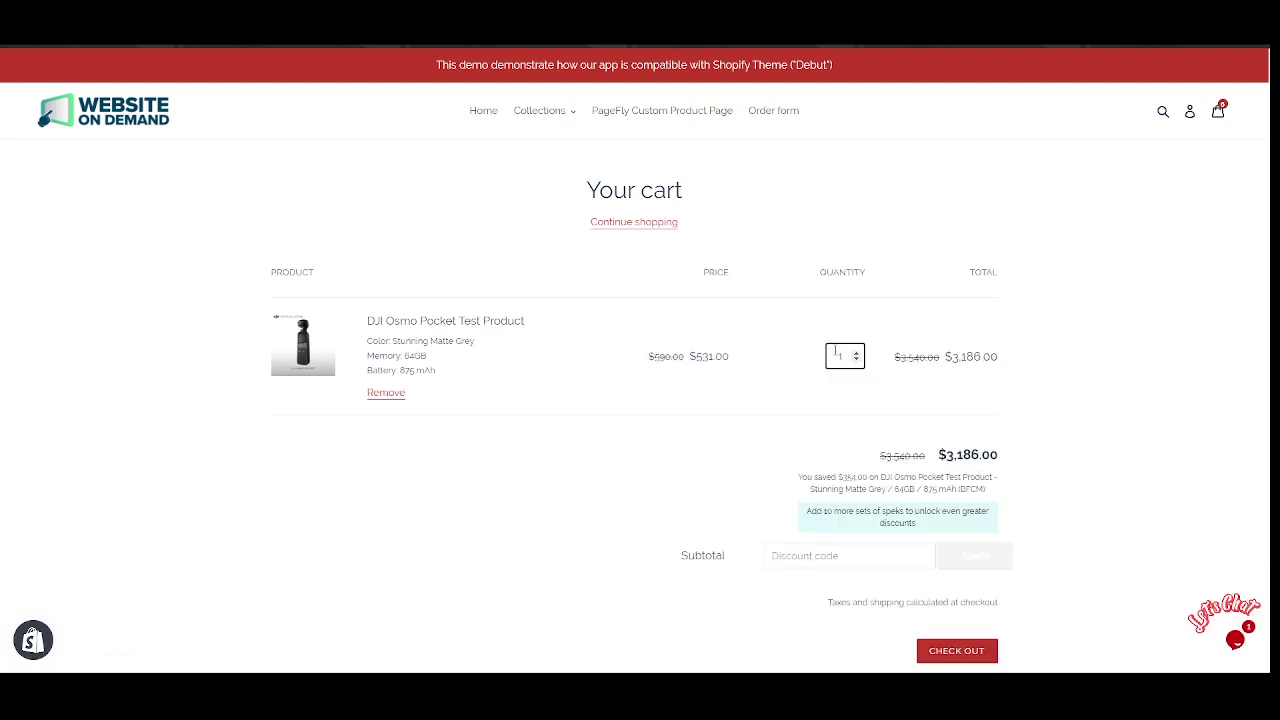
click(737, 411)
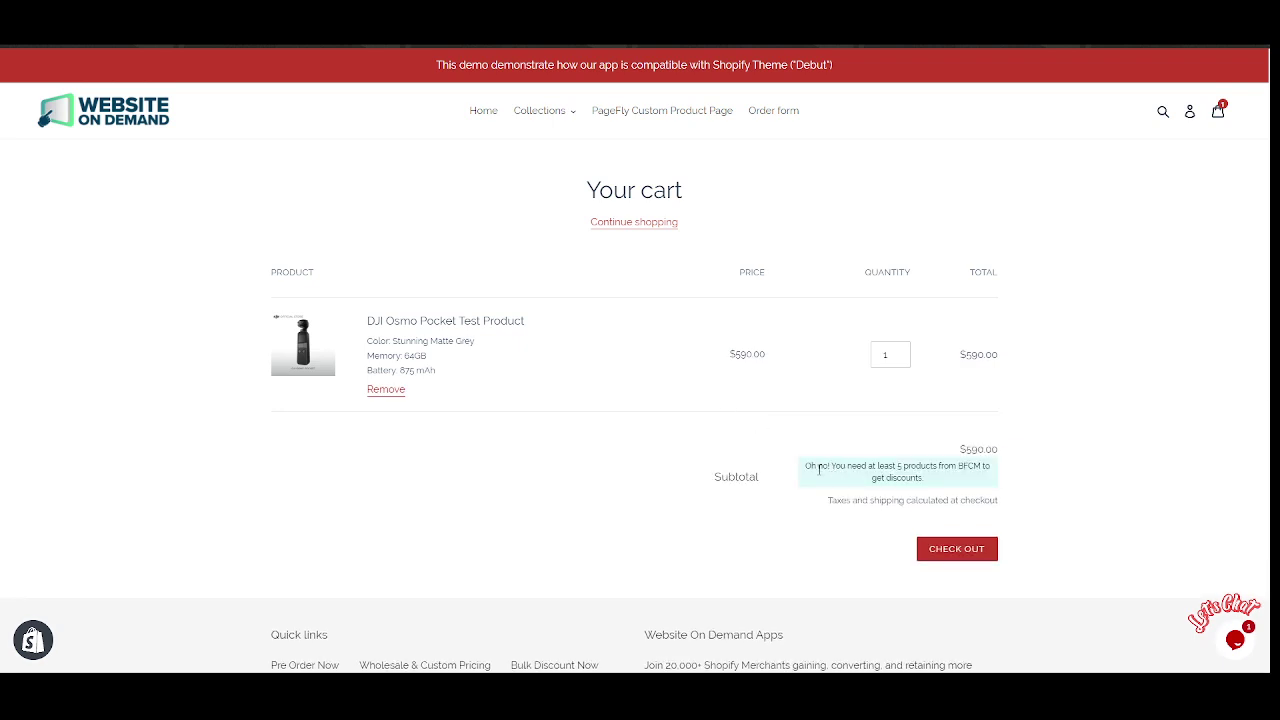
drag(806, 463, 857, 466)
click(940, 480)
Raise the DJI Osmo Pocket's cart quantity to 6.
click(873, 357)
double_click(887, 354)
click(813, 400)
click(896, 347)
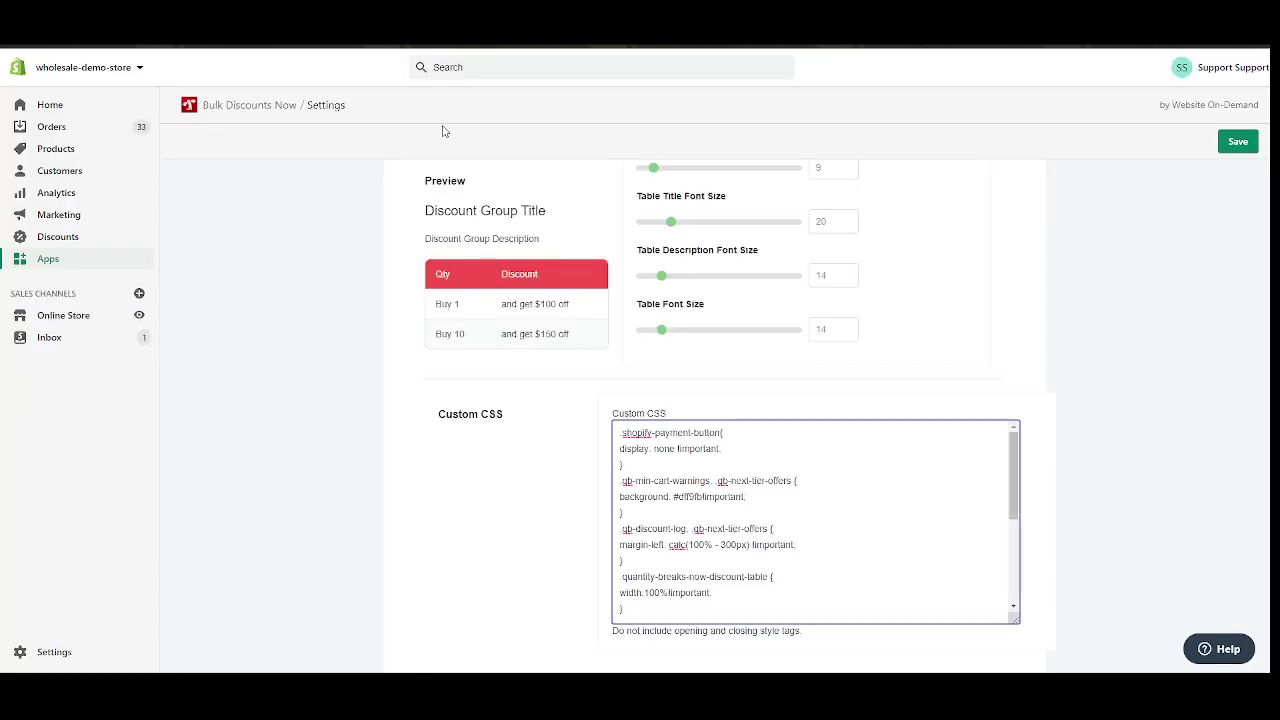
Return to the discount groups, open the BFCM group for editing and continue past its product selection.
scroll(517, 300, up, 10)
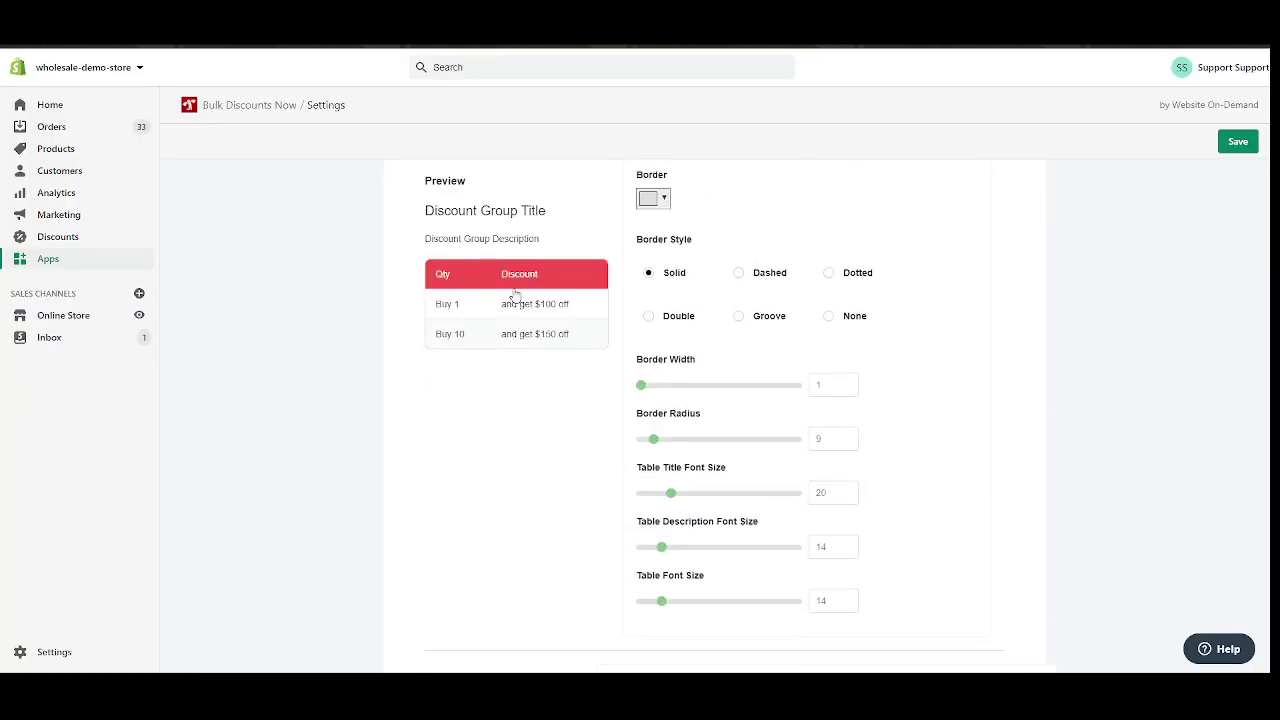
click(486, 295)
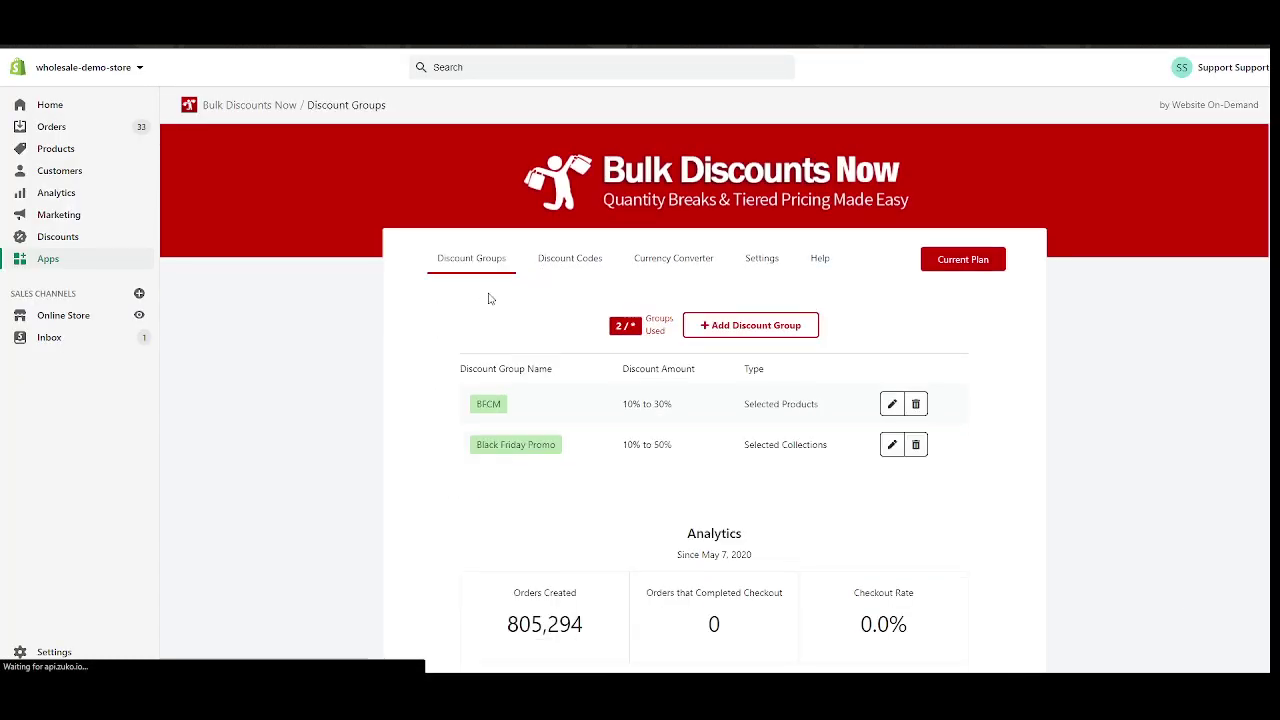
click(890, 404)
scroll(830, 417, down, 2)
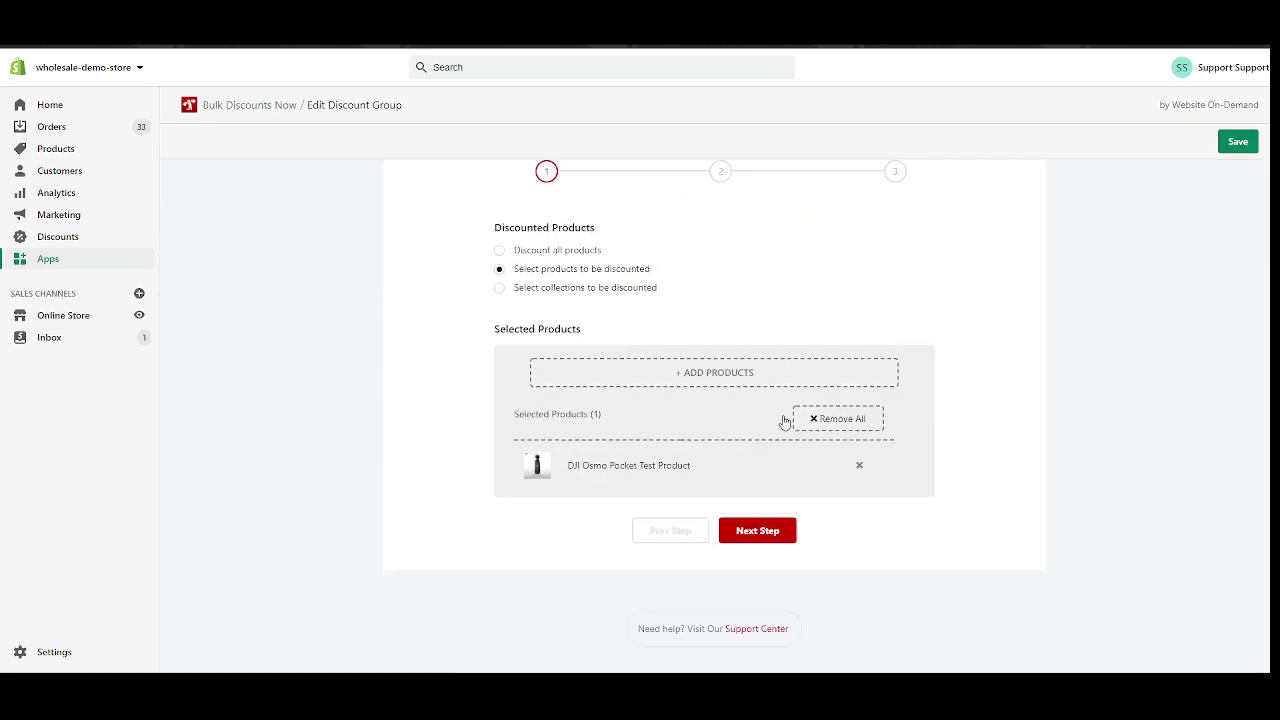
click(755, 532)
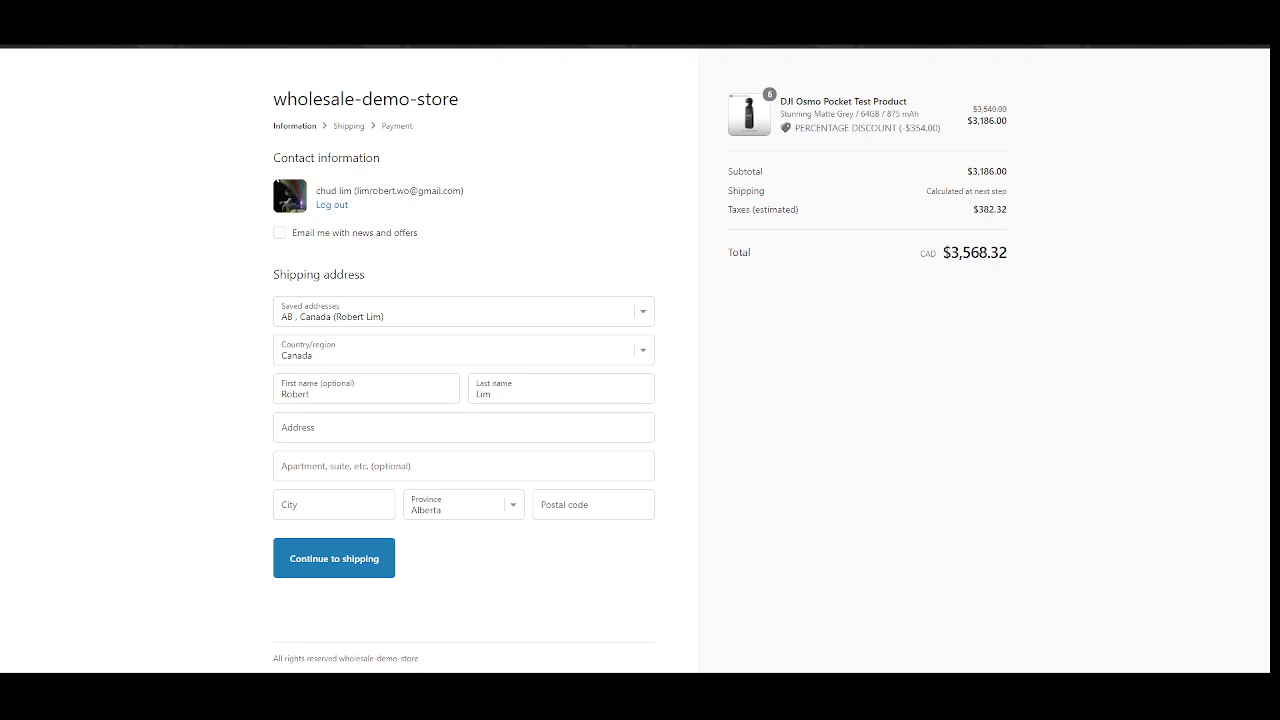
Go back from the checkout to the cart and reduce the DJI Osmo Pocket's quantity to 5.
key(alt+Left)
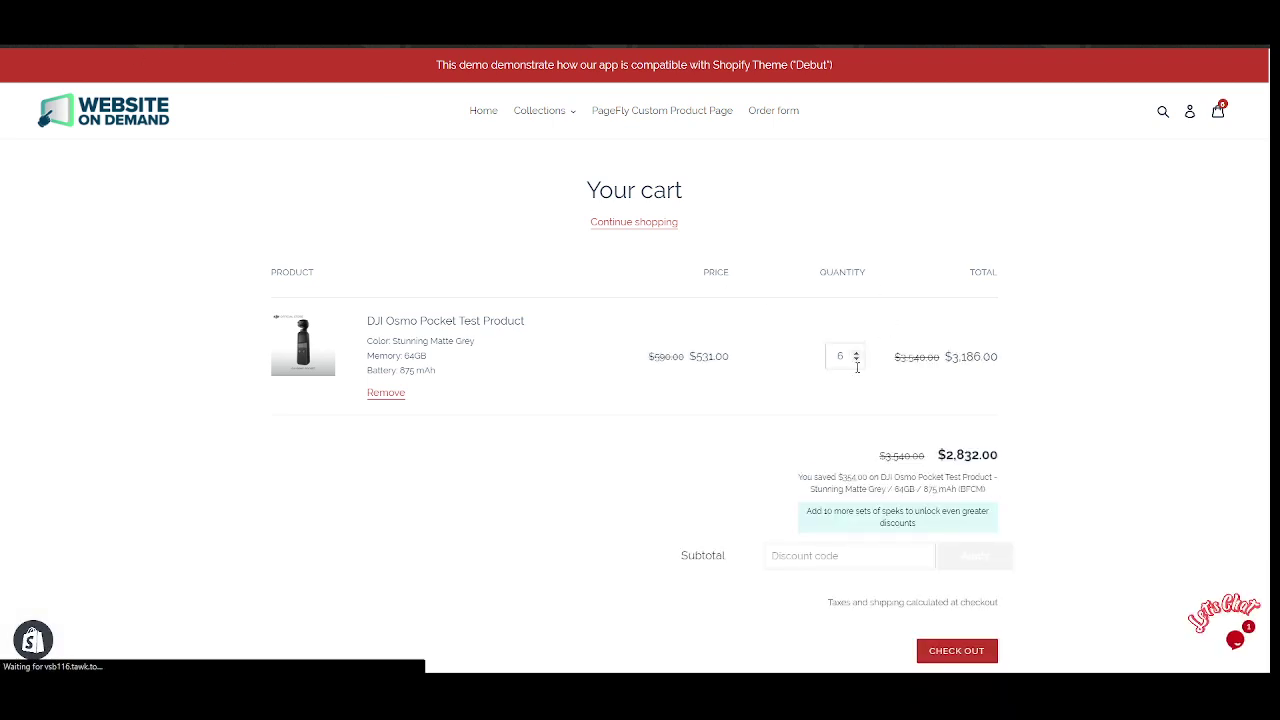
click(856, 360)
click(733, 428)
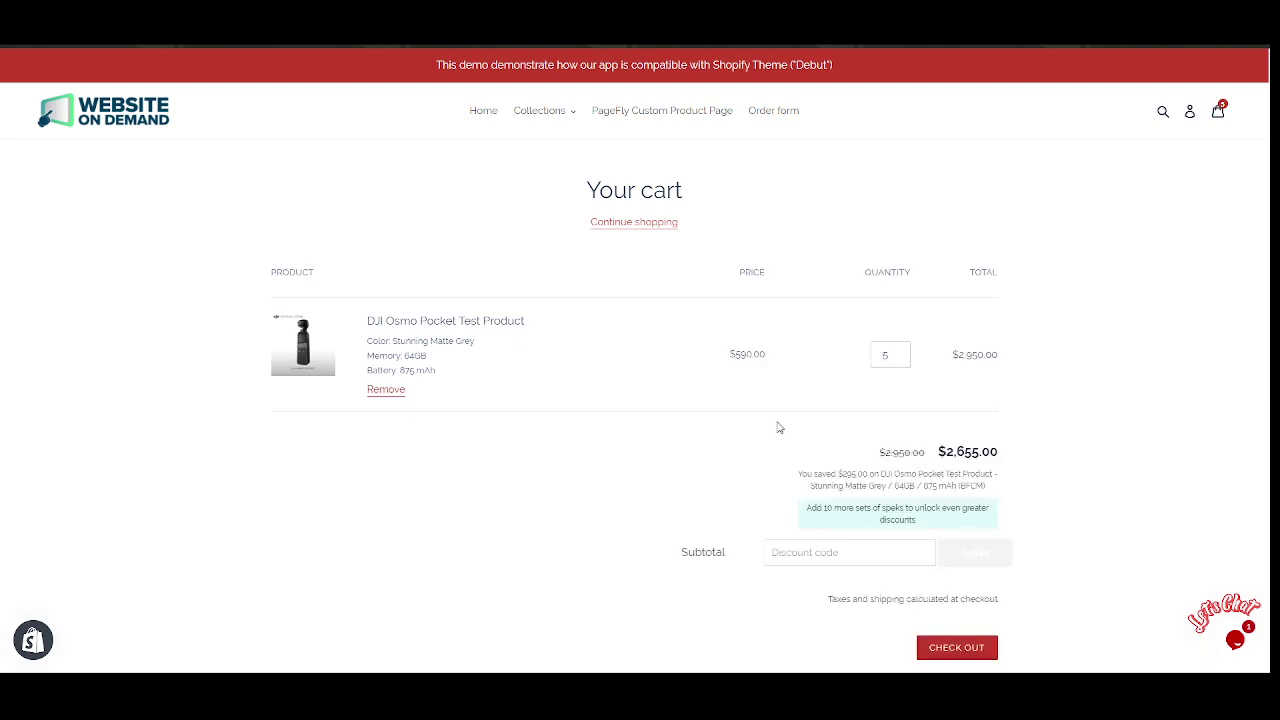
Examine the cart's discounted subtotal, savings message, next-tier offer and product variant details.
scroll(1034, 429, down, 1)
scroll(993, 427, down, 3)
scroll(993, 427, up, 3)
drag(830, 455, 946, 485)
click(938, 485)
drag(865, 460, 998, 455)
click(998, 455)
double_click(428, 371)
click(450, 372)
scroll(1118, 502, down, 2)
scroll(1114, 494, up, 2)
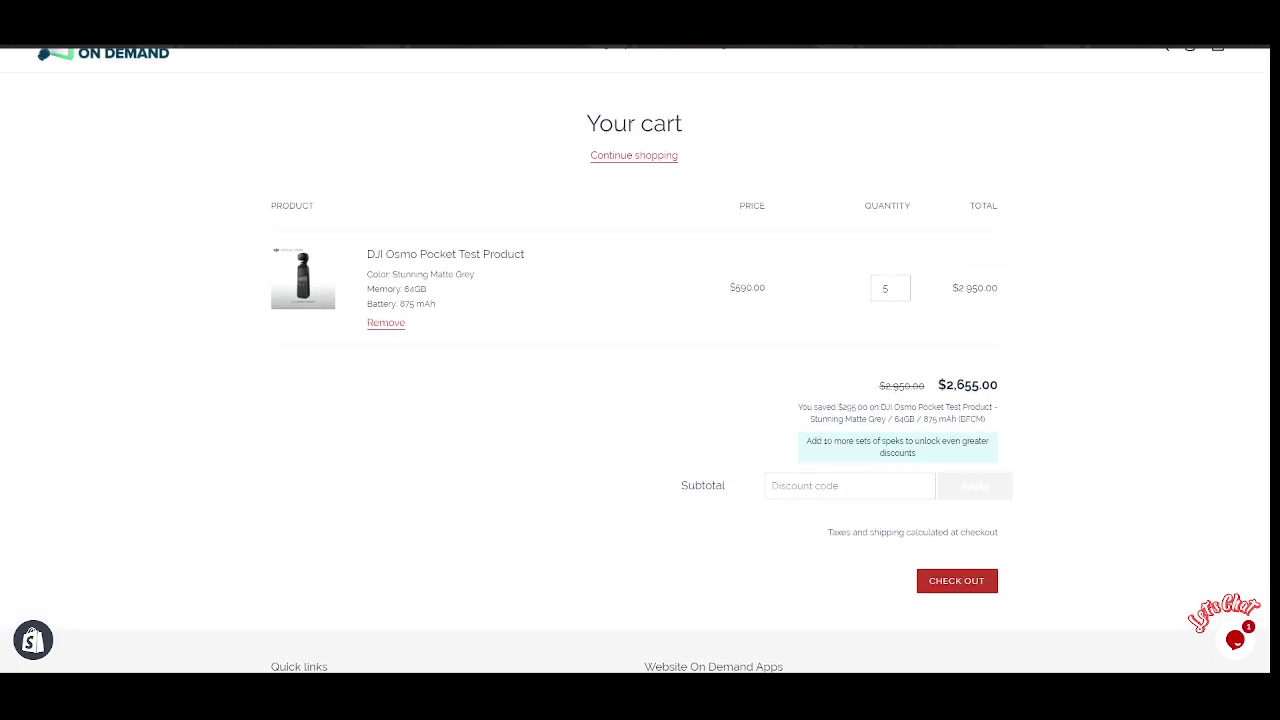